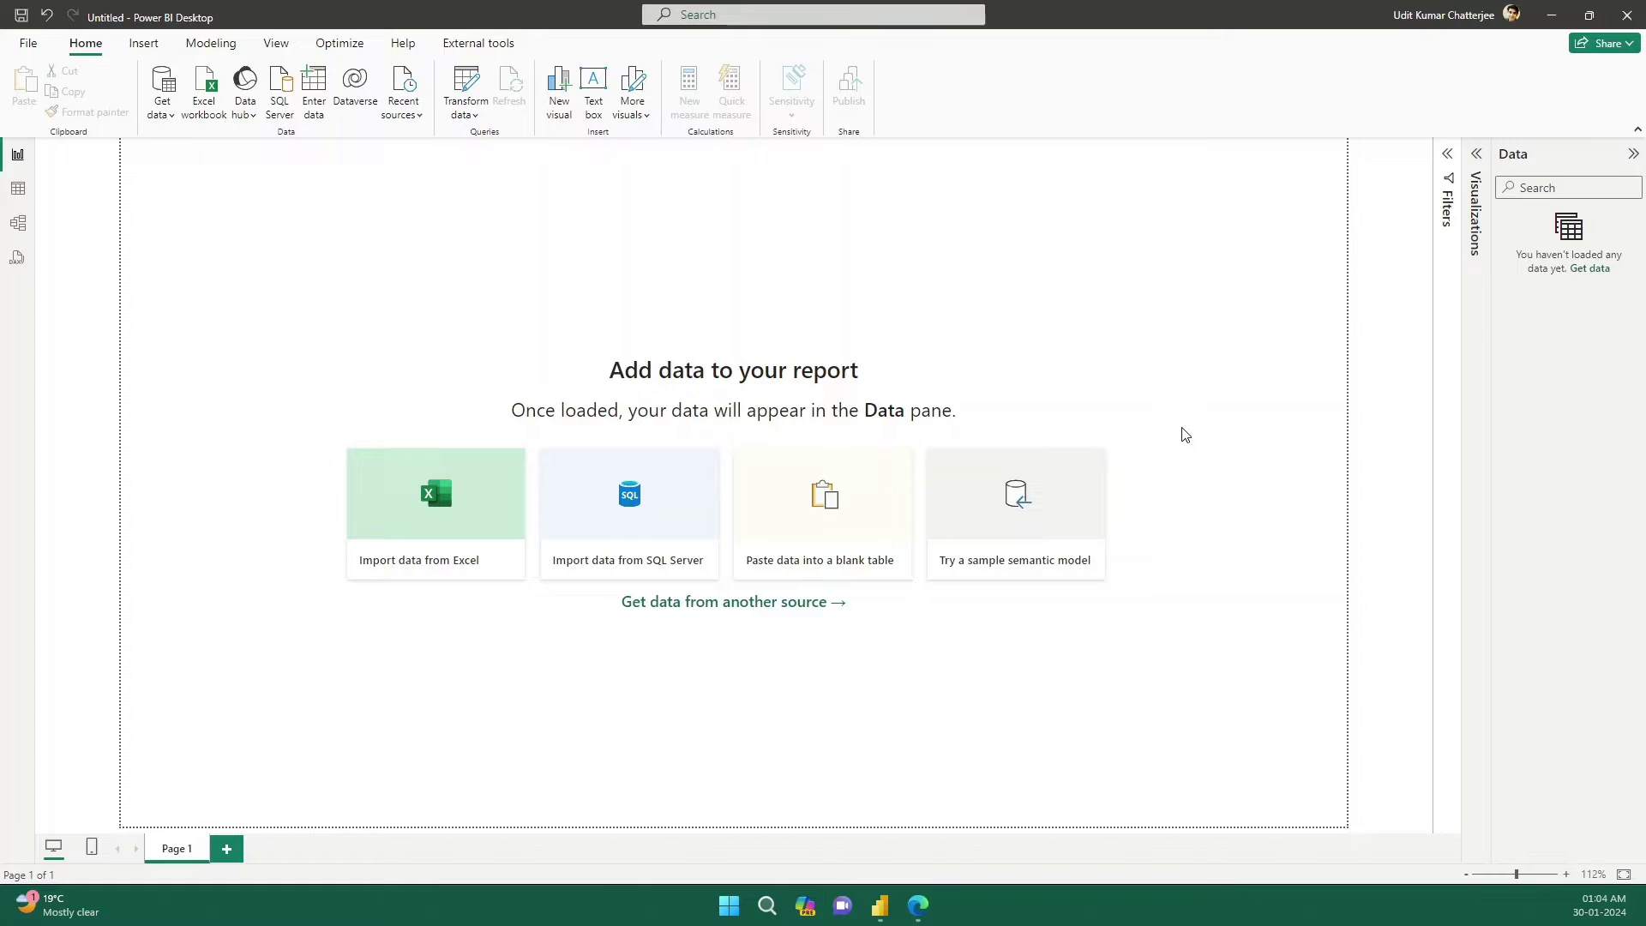
In Edge, scroll the sample-data PDF and select the Example 4 land speed records table on page 2.
click(920, 906)
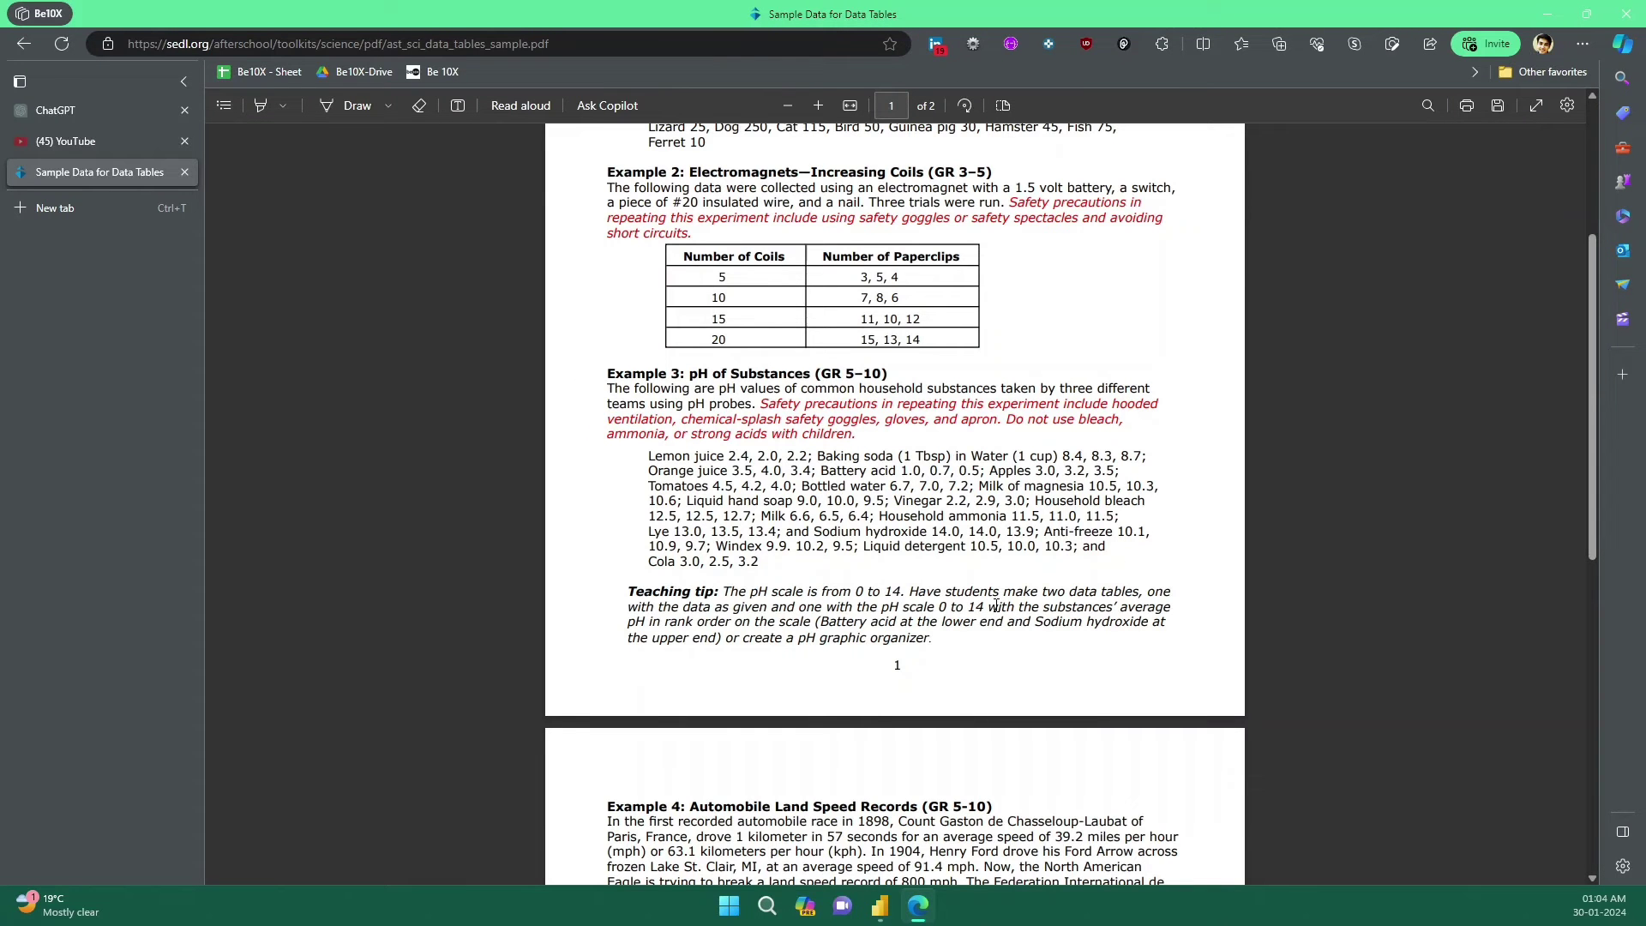
scroll(996, 605, up, 4)
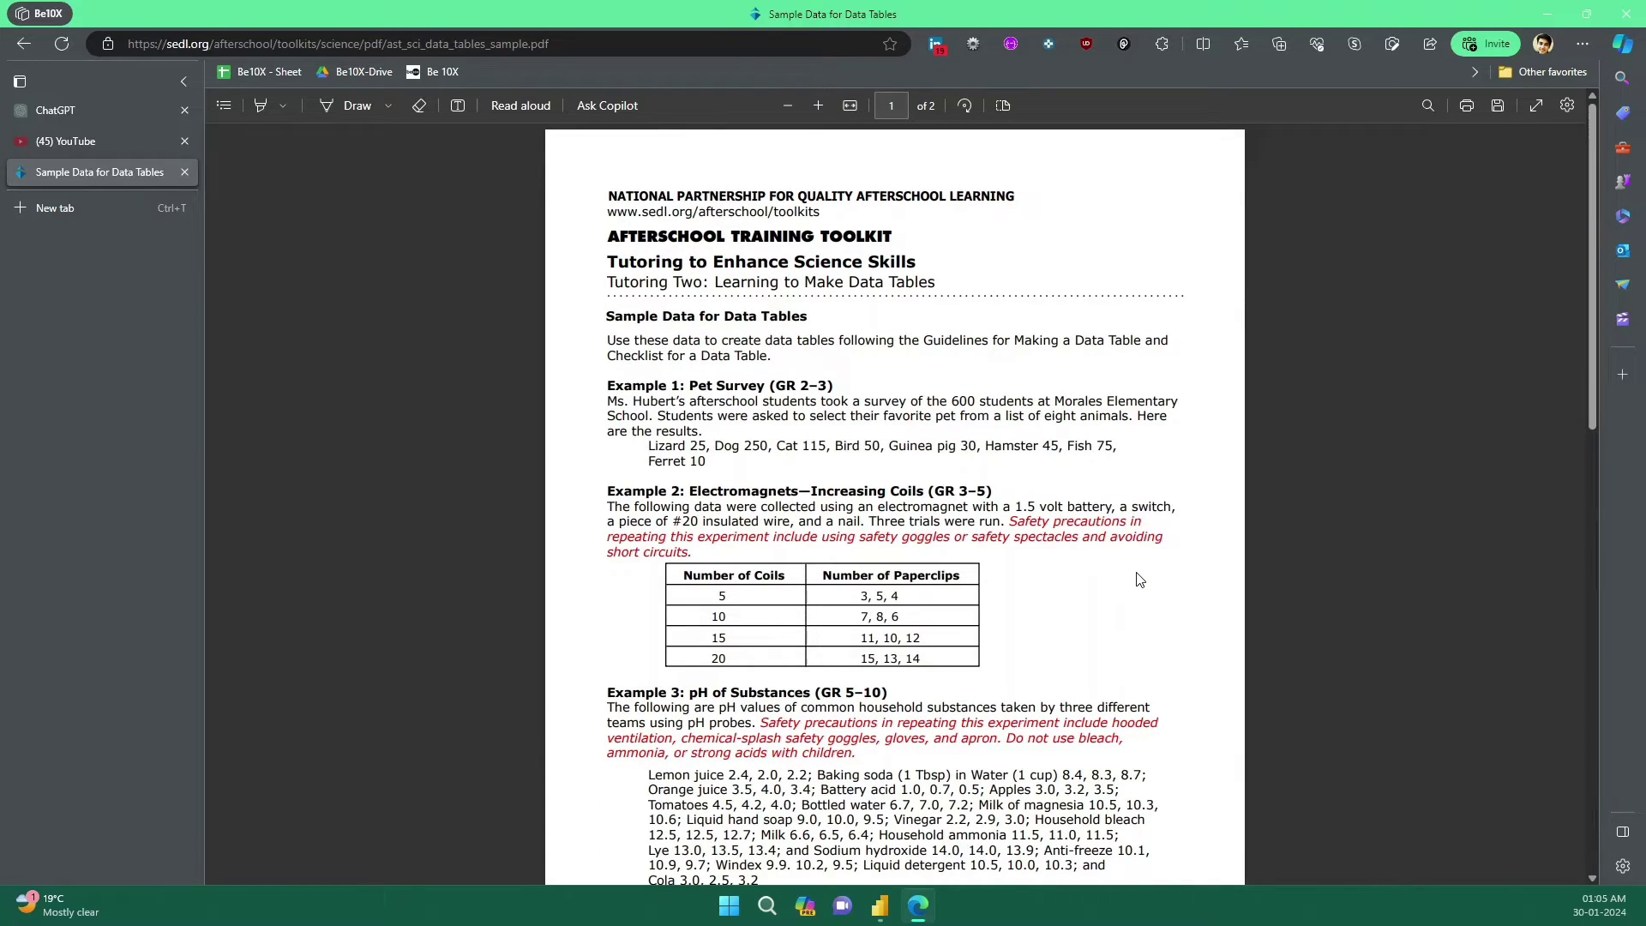
scroll(1140, 580, down, 12)
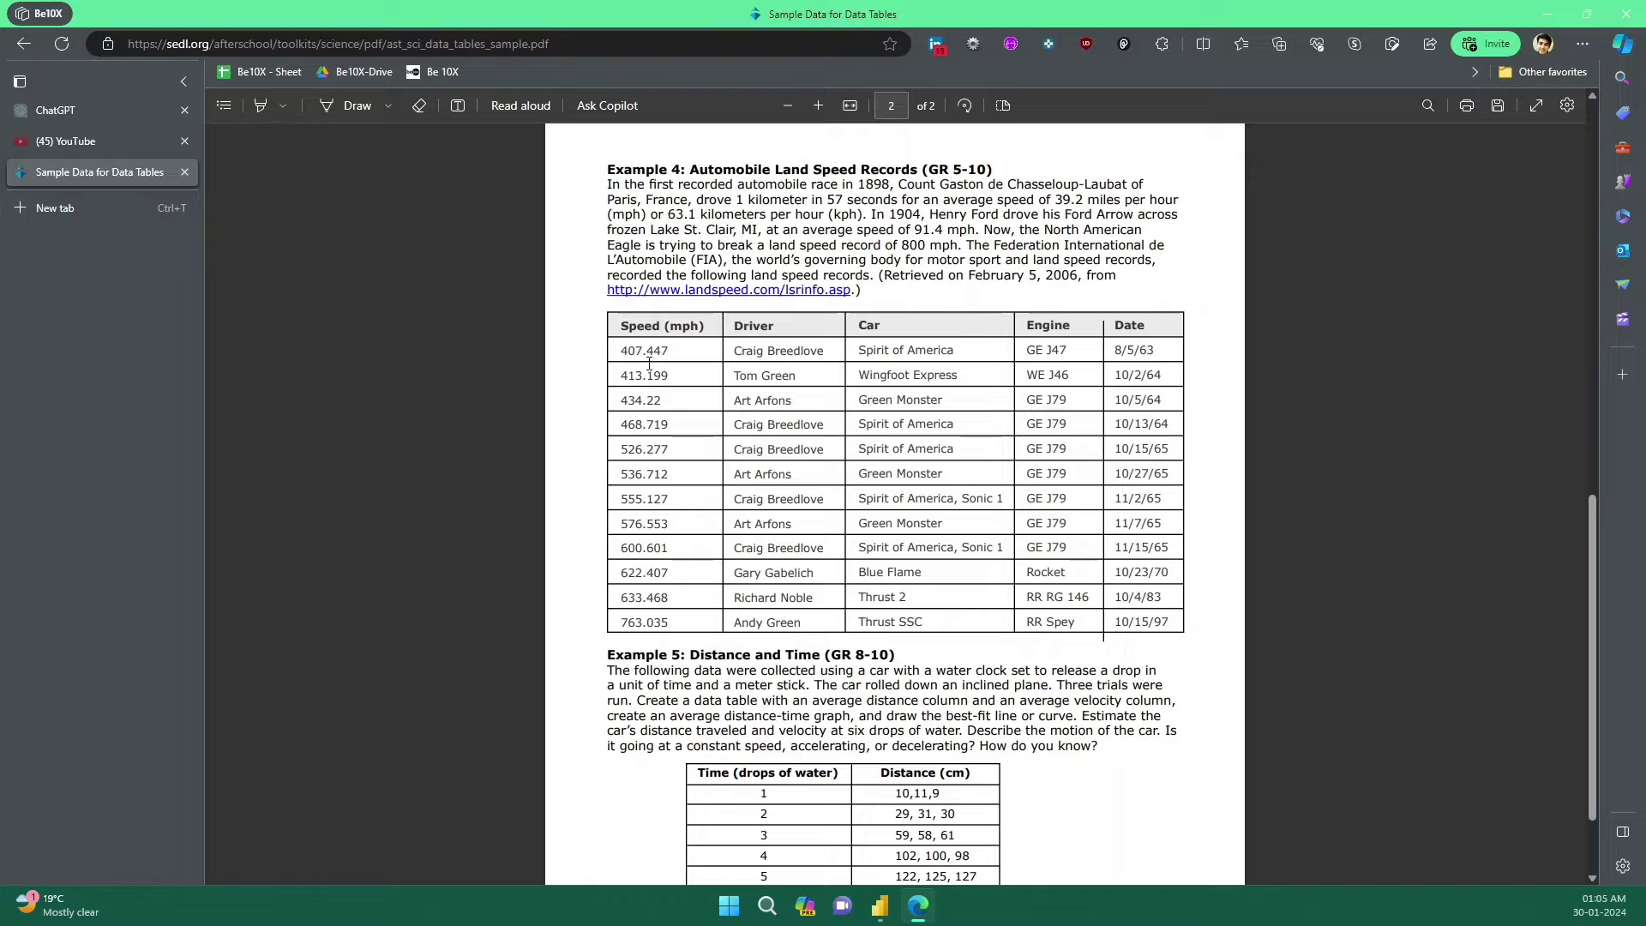
drag(620, 327, 701, 327)
drag(955, 391, 1182, 625)
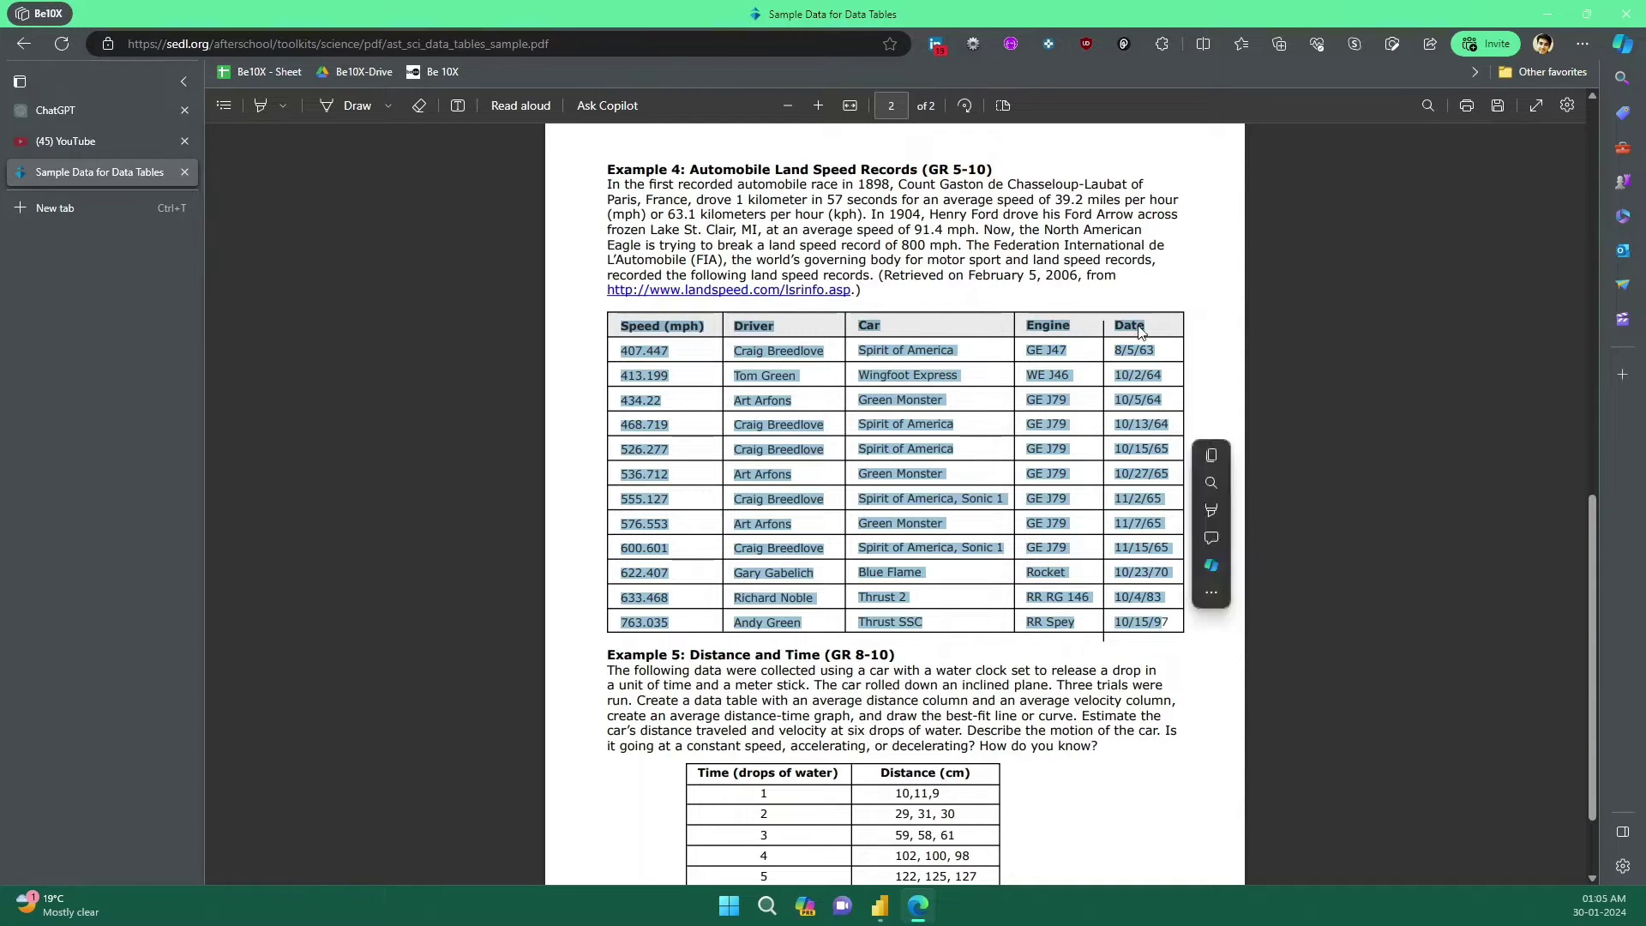
scroll(1008, 456, up, 15)
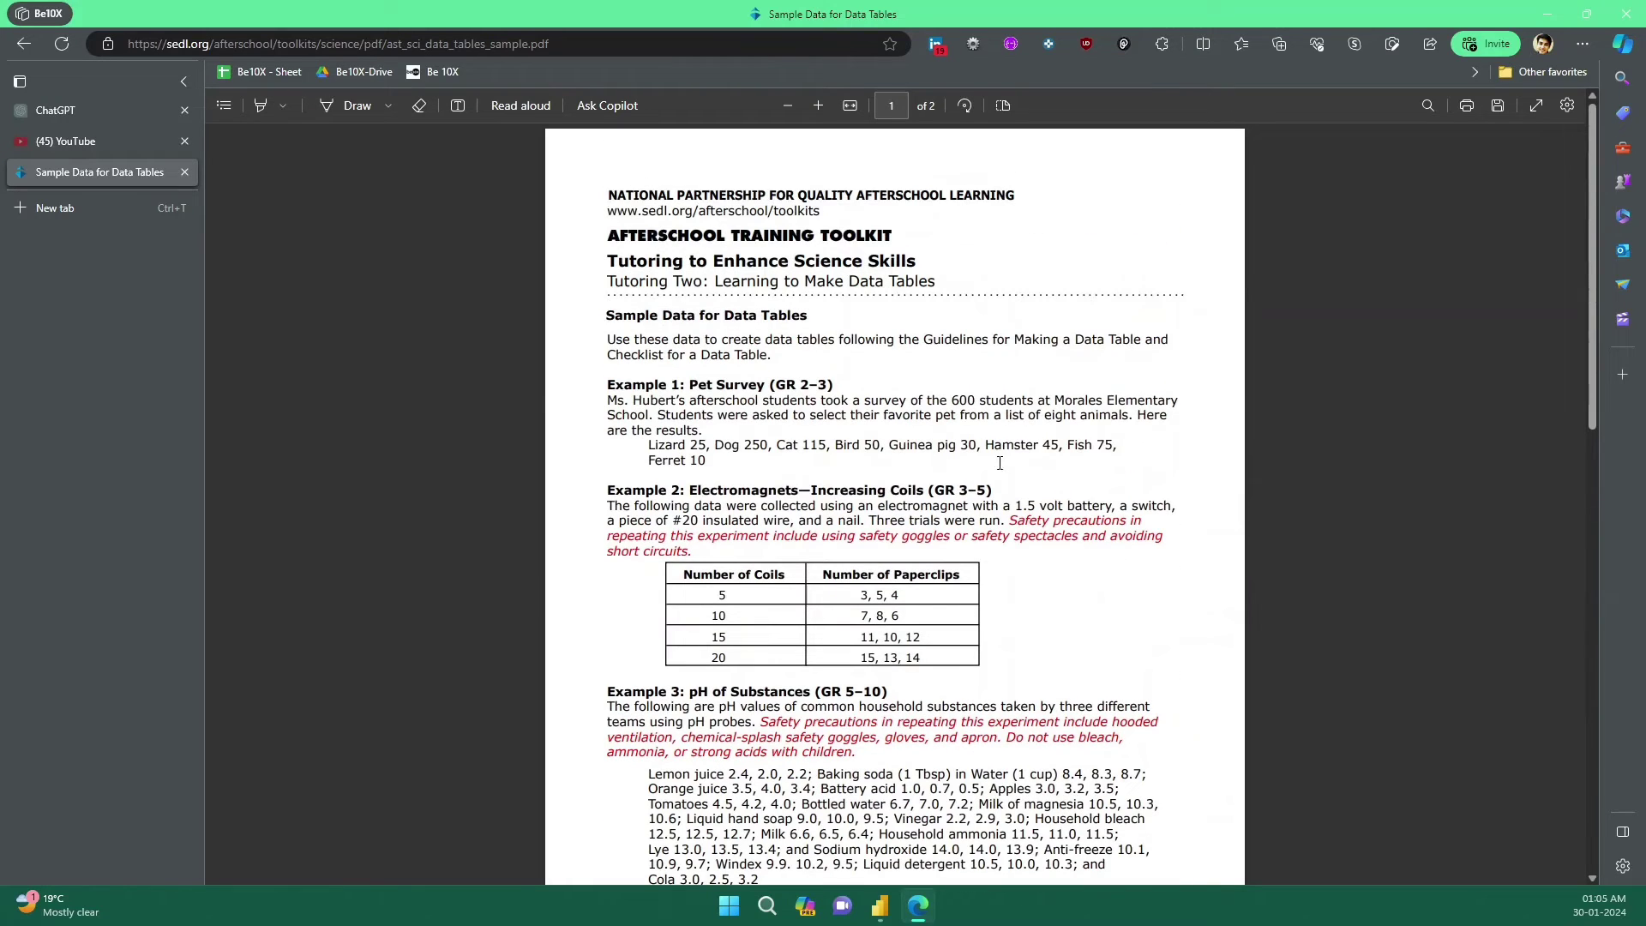
scroll(1060, 448, down, 15)
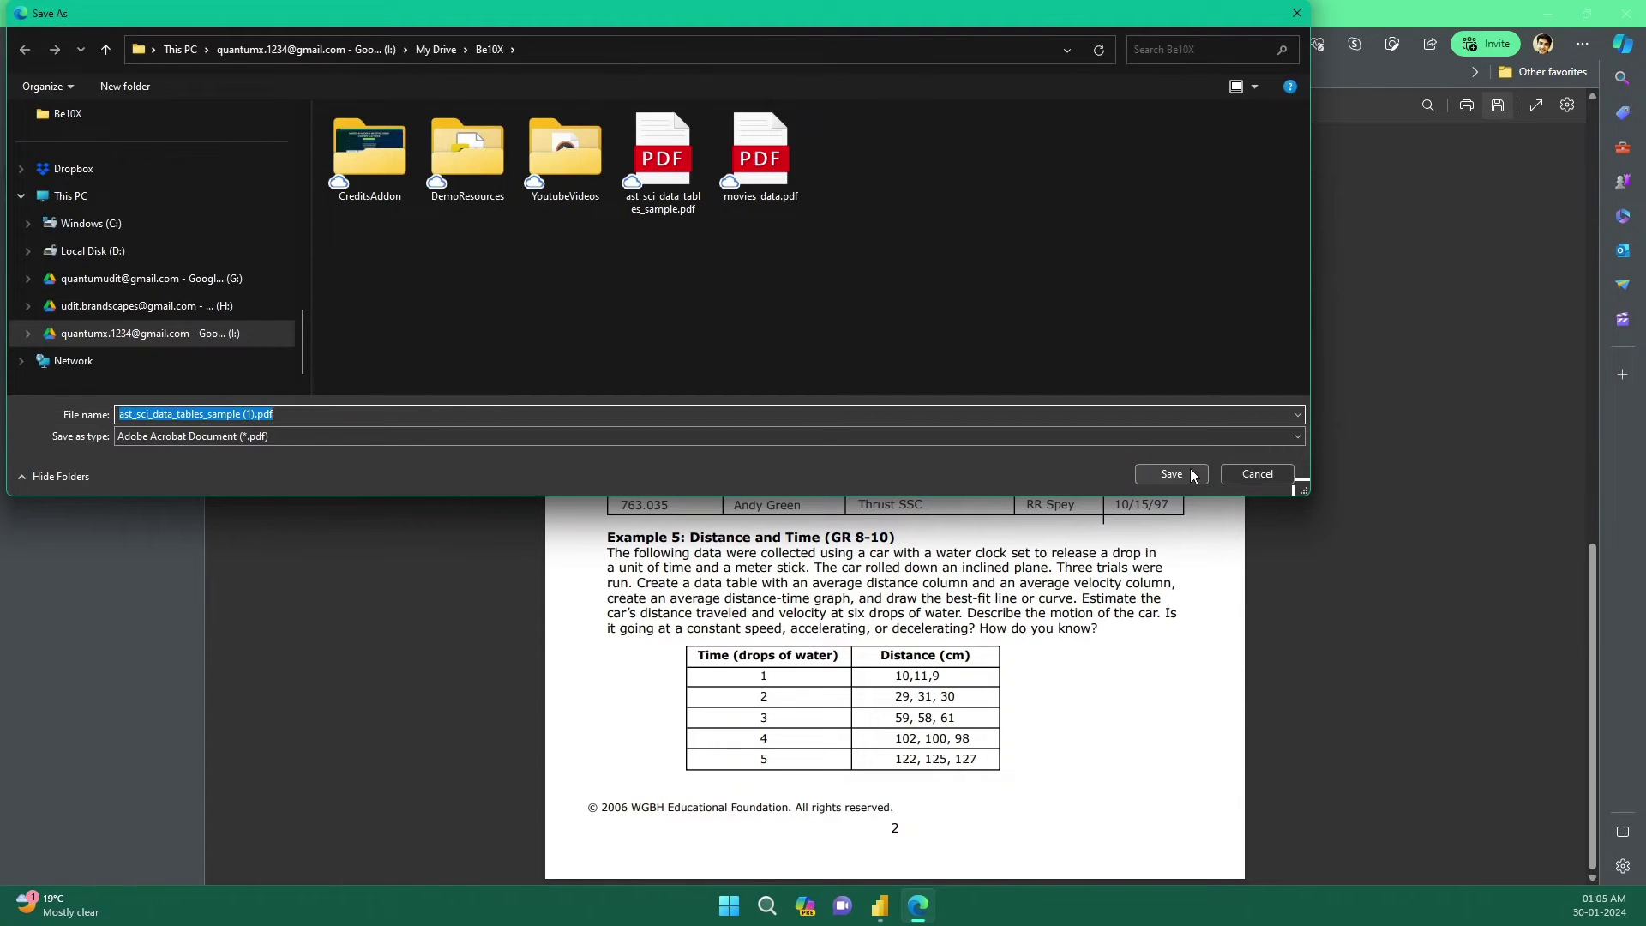
Save the PDF as 'ast_sci_data_tables_sample (1).pdf' in the Be10X folder.
click(1190, 478)
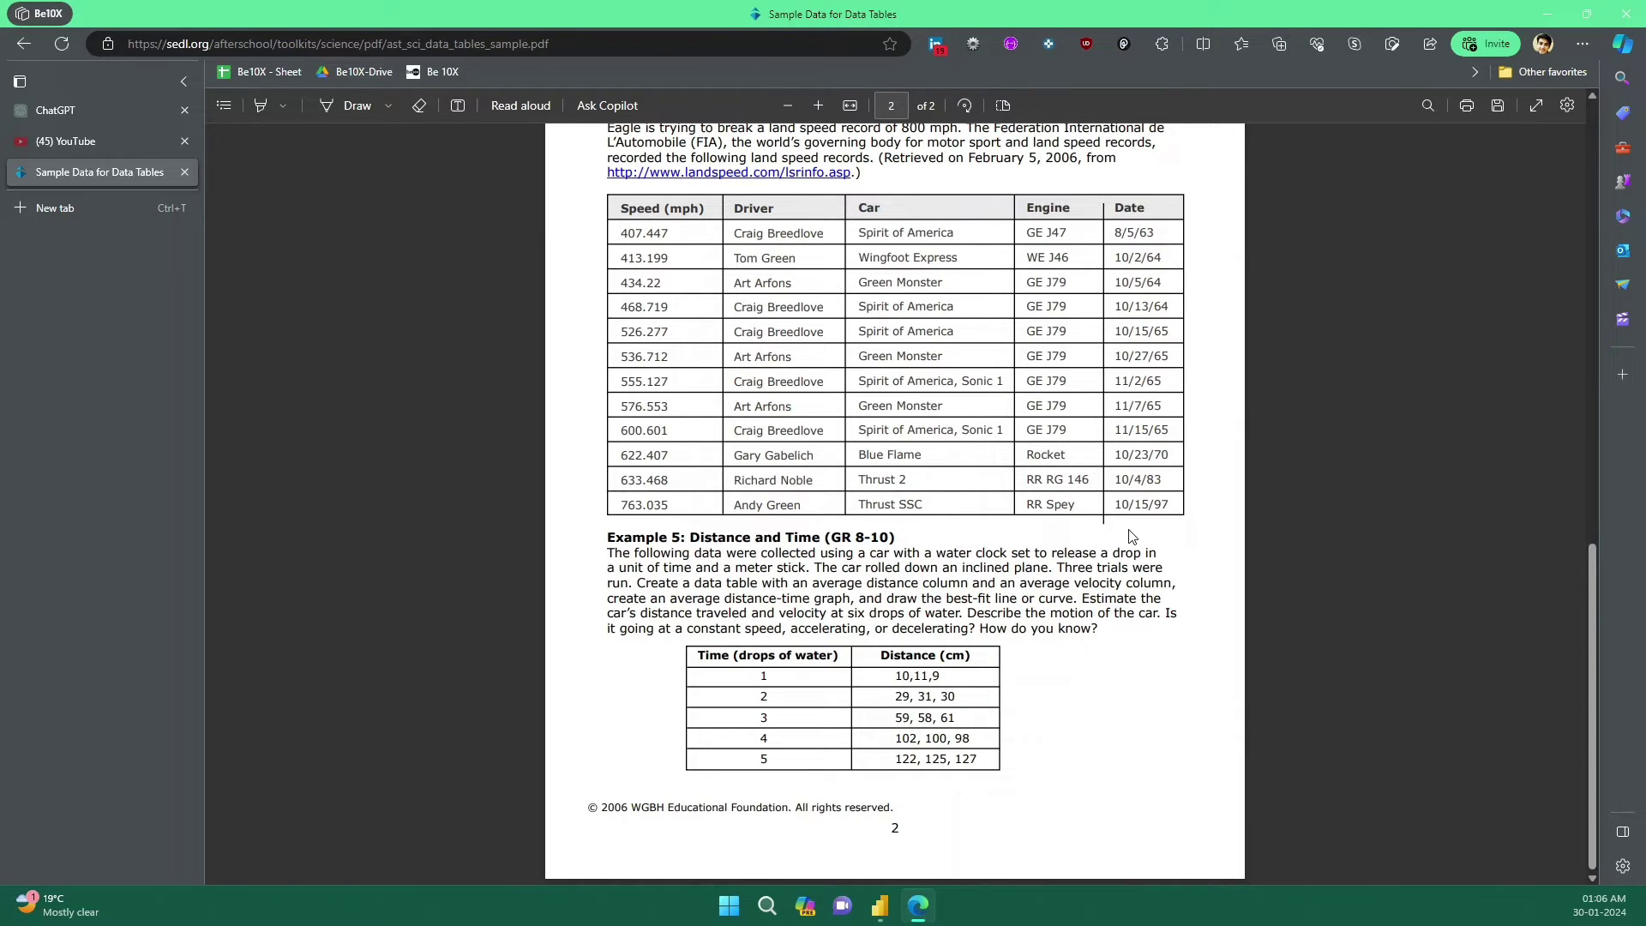
In Power BI, use Get data > More... to find the PDF connector and open ast_sci_data_tables_sample.pdf.
click(884, 903)
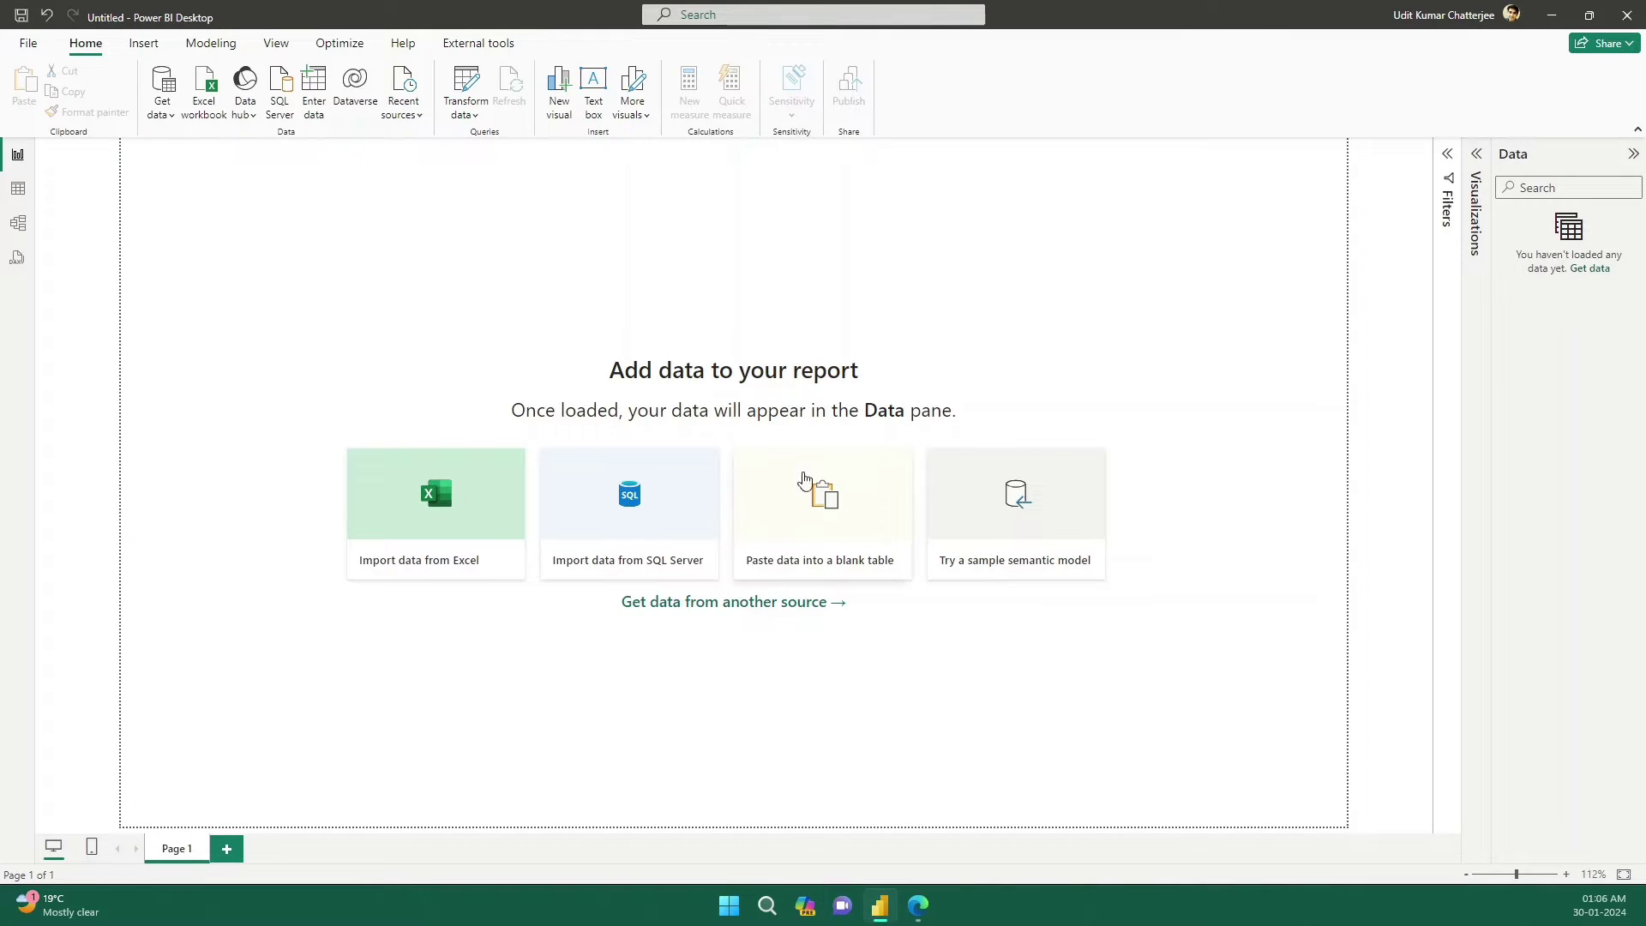
click(159, 117)
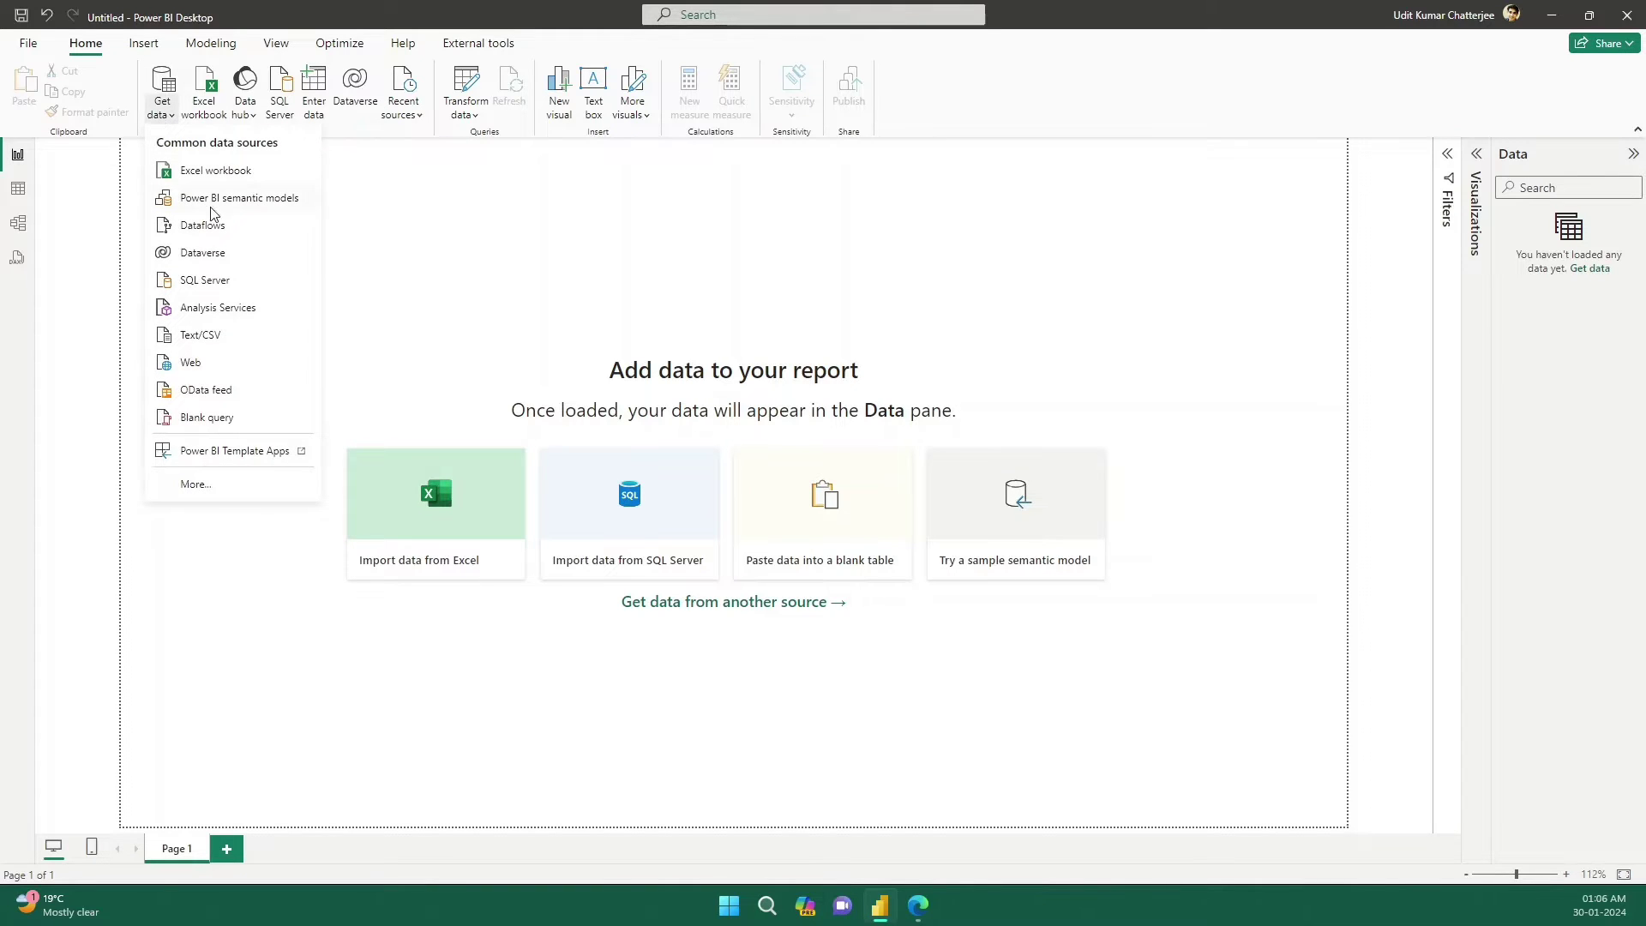
click(193, 486)
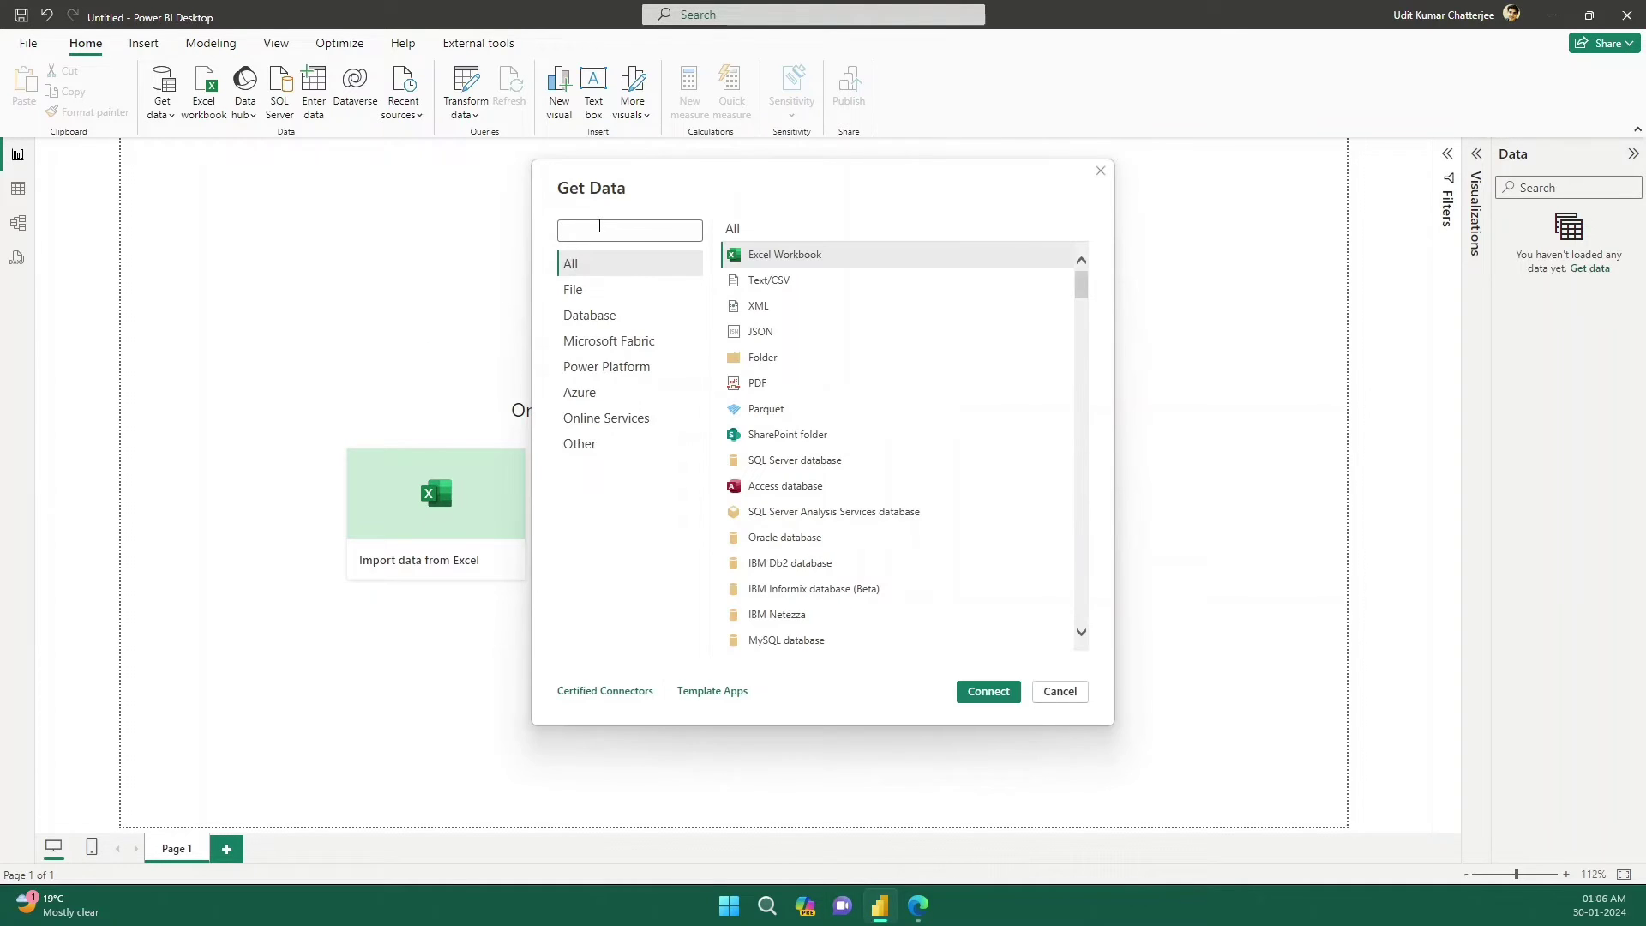
click(599, 225)
text(pdf)
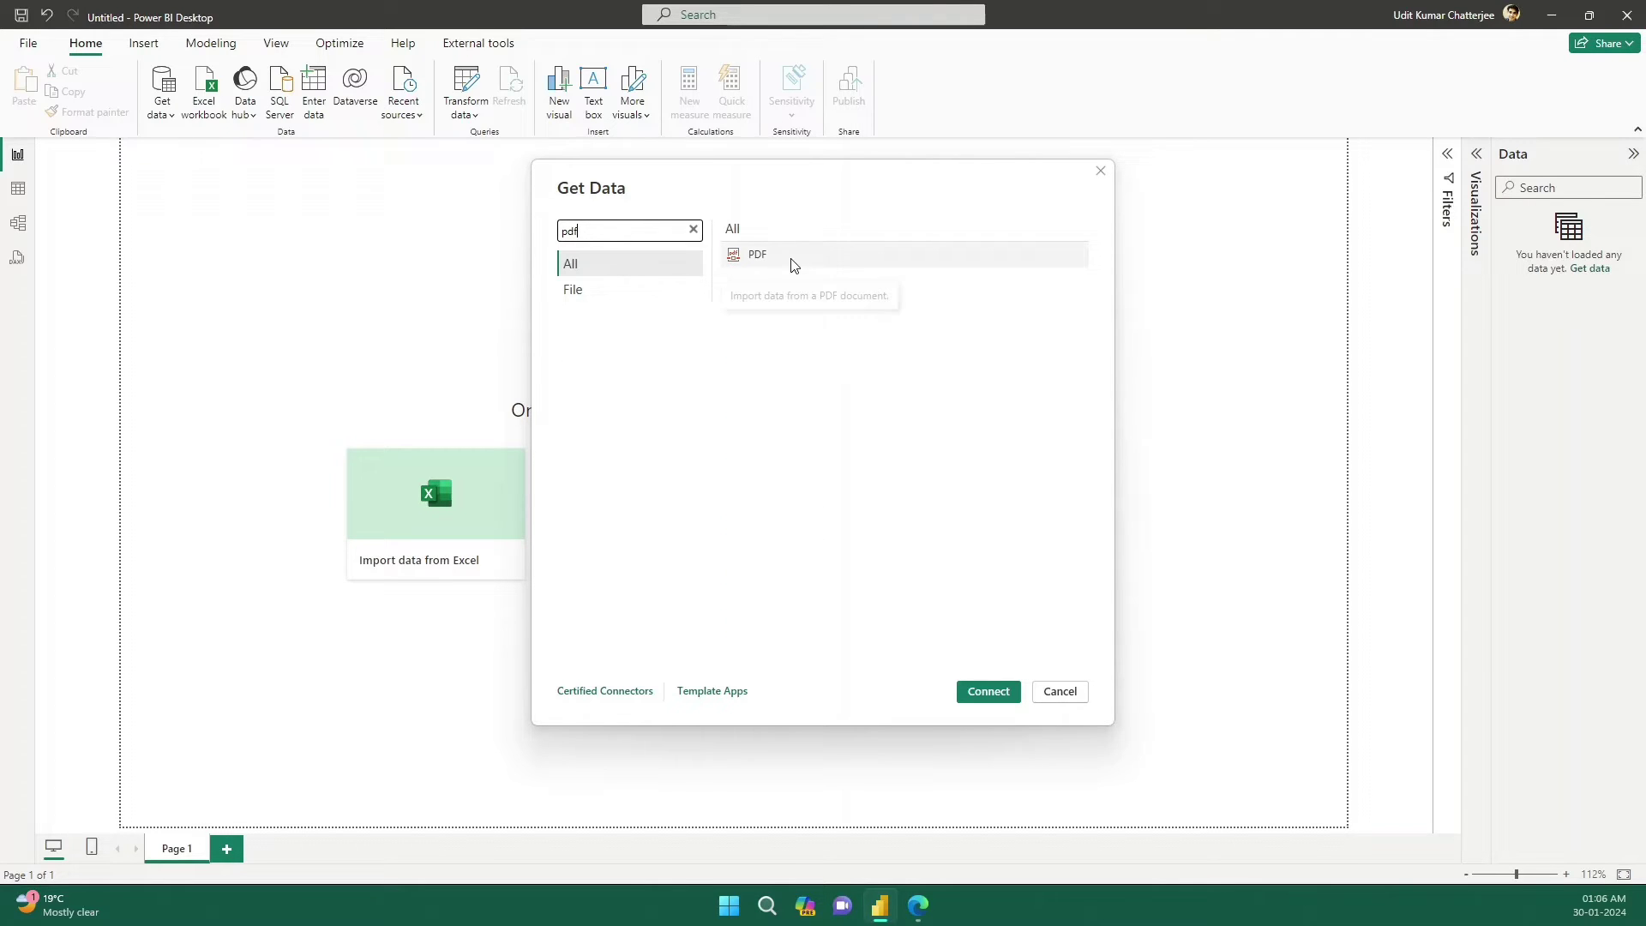
click(789, 256)
click(1009, 691)
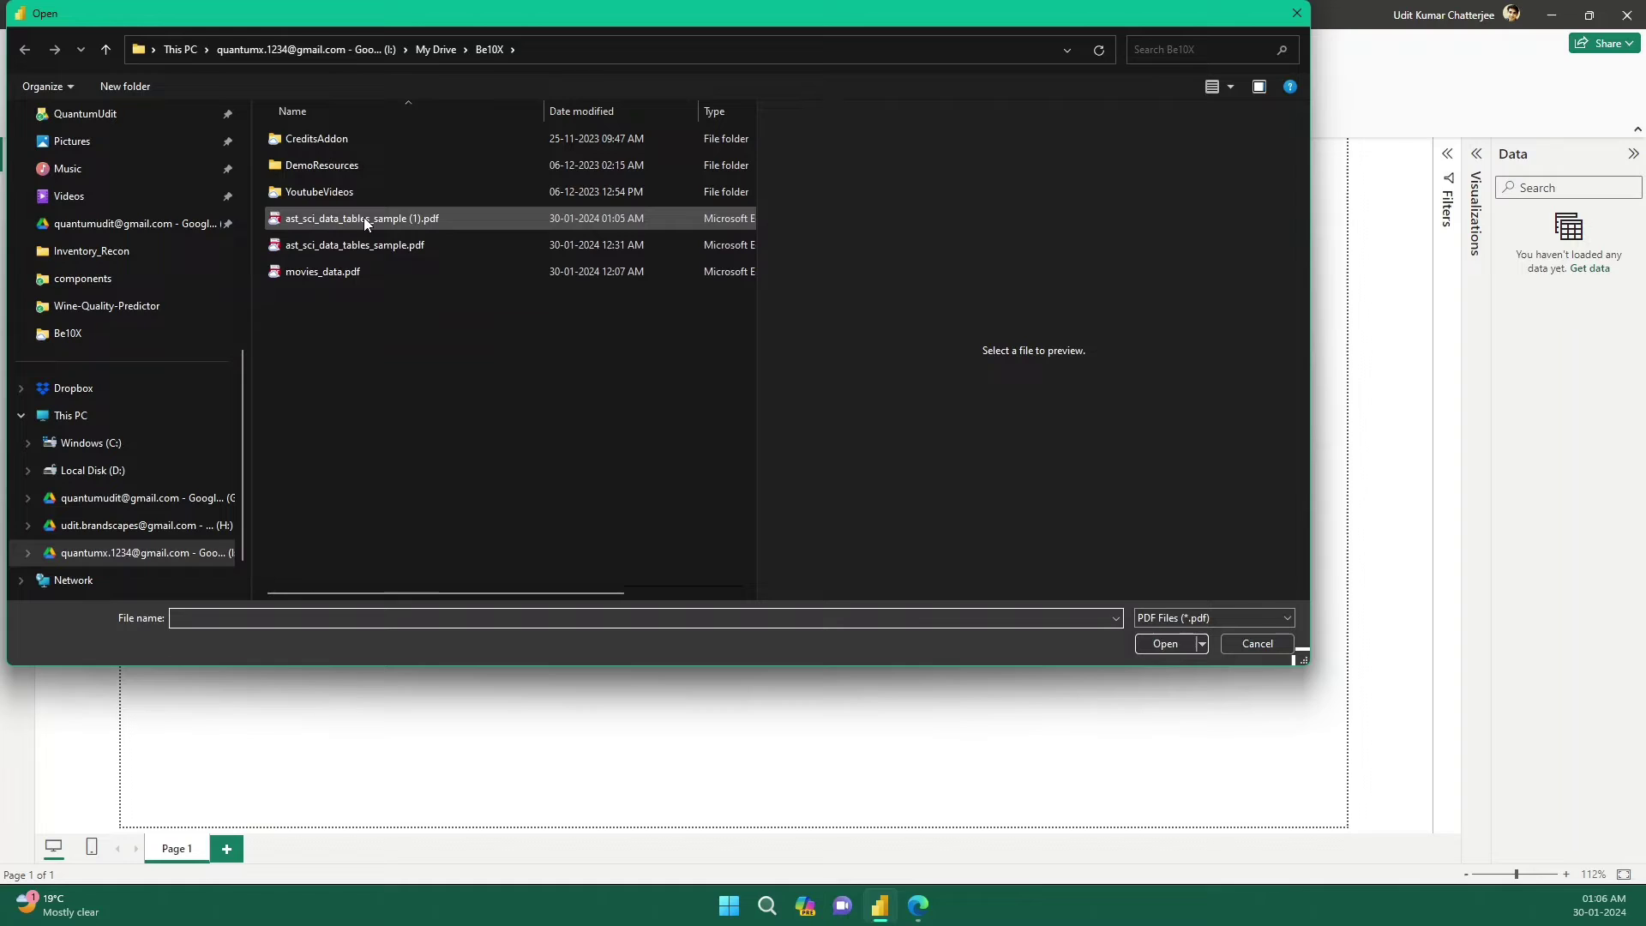
click(418, 246)
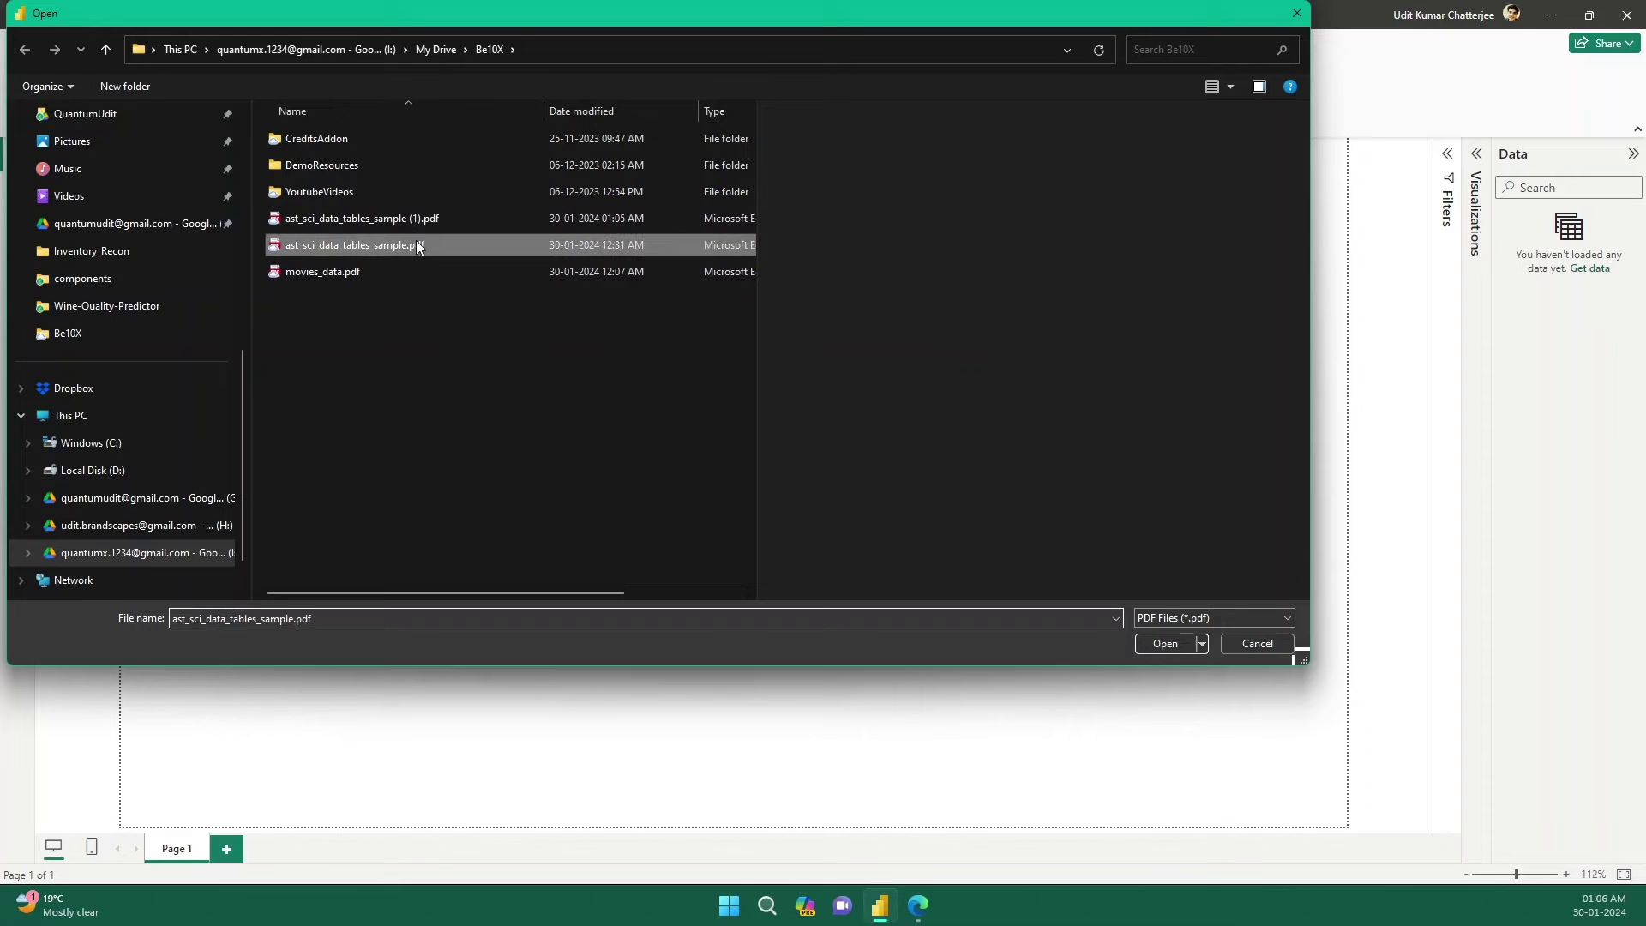
click(1182, 641)
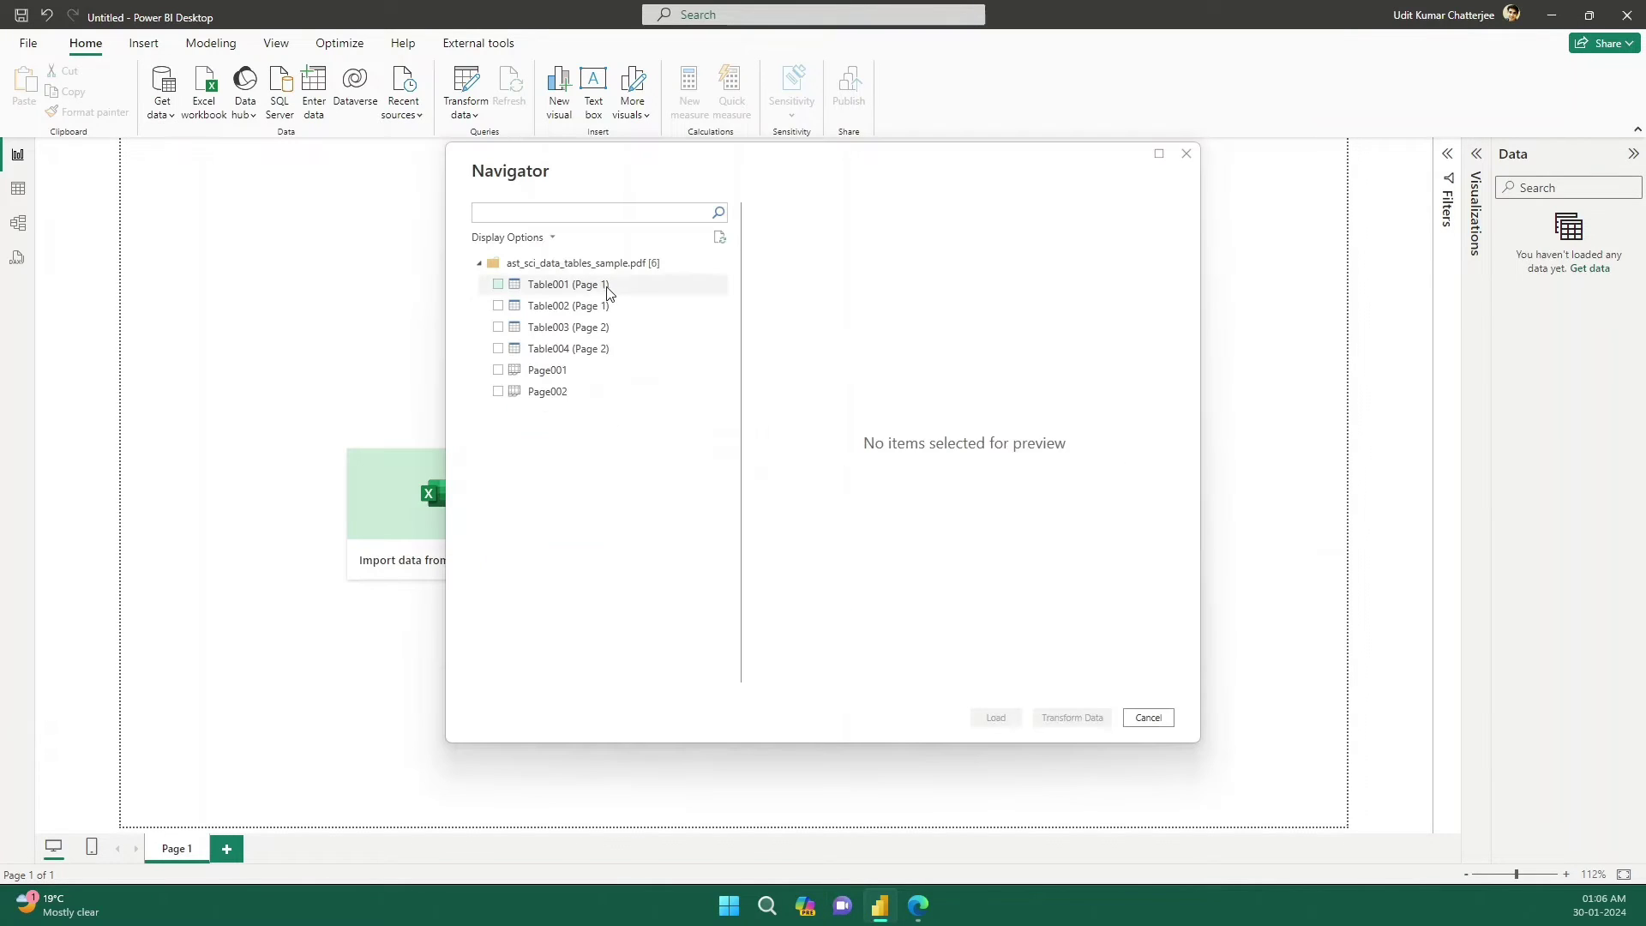
Preview Table001 and Table002 in the Navigator and compare them against the PDF in Edge.
click(601, 292)
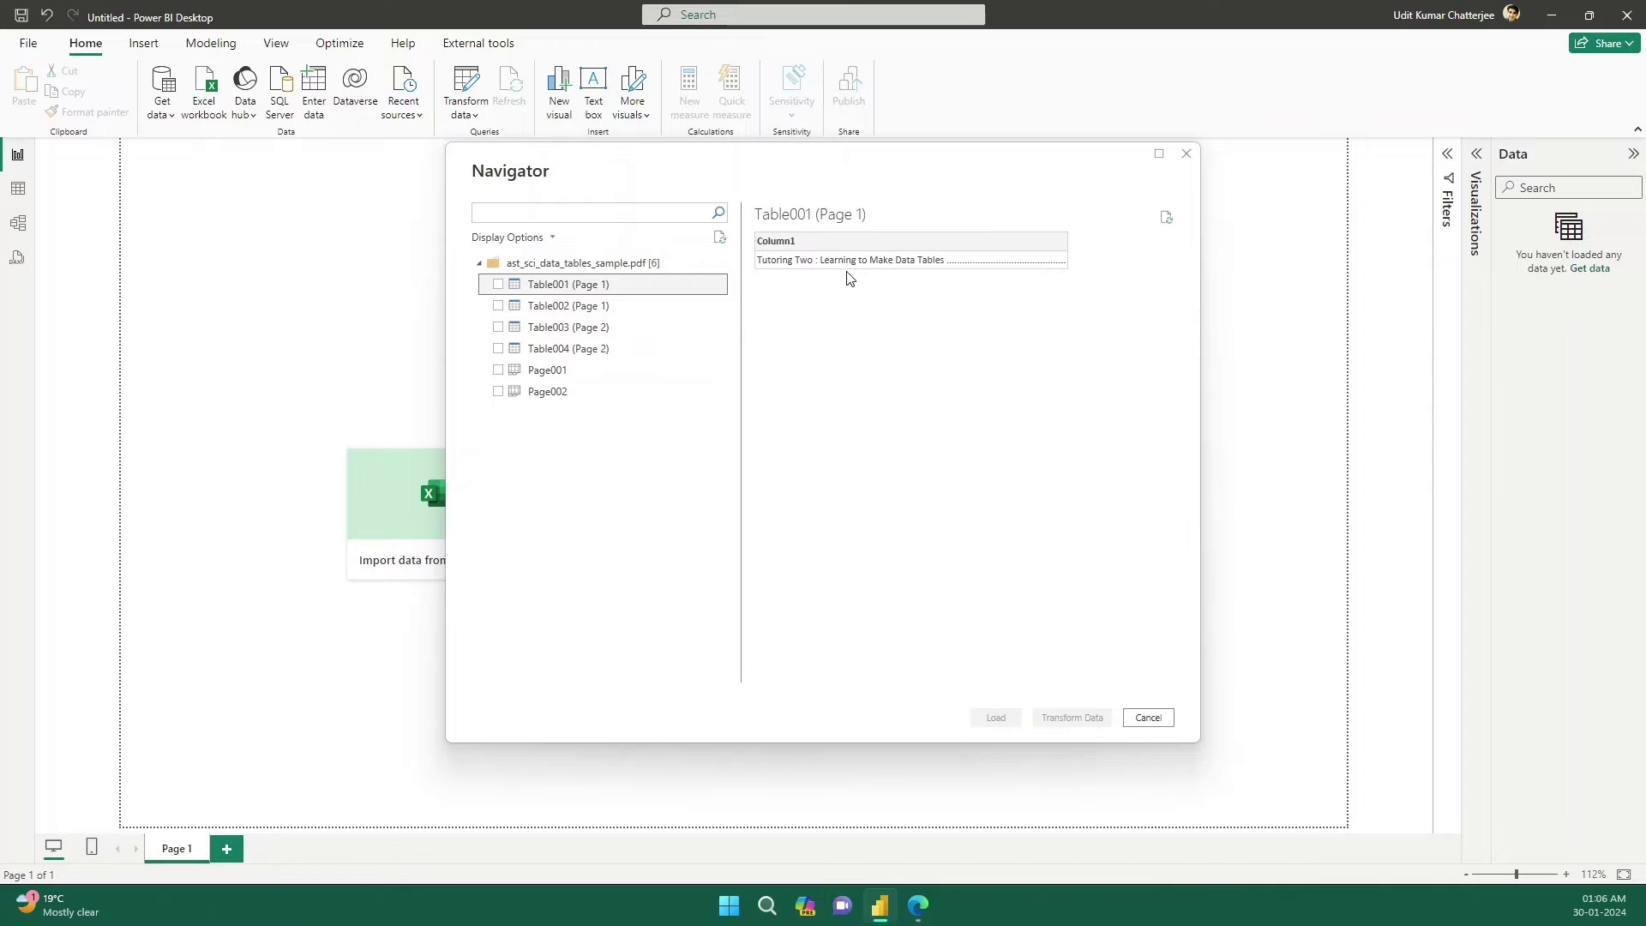
click(631, 312)
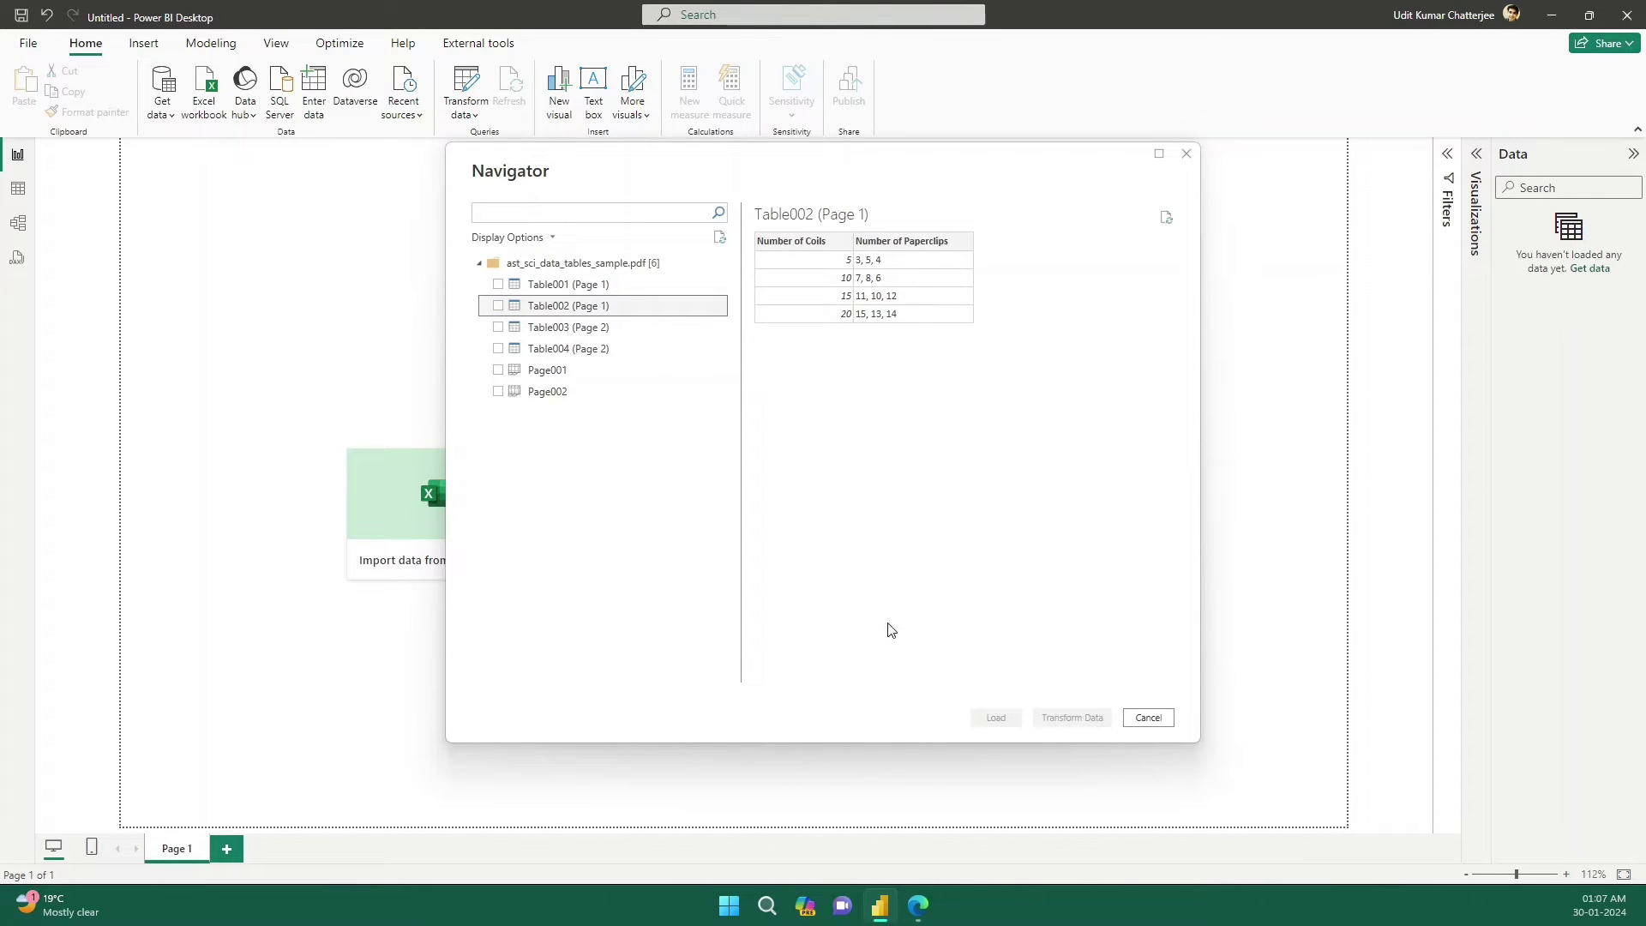
click(924, 910)
scroll(1004, 558, up, 10)
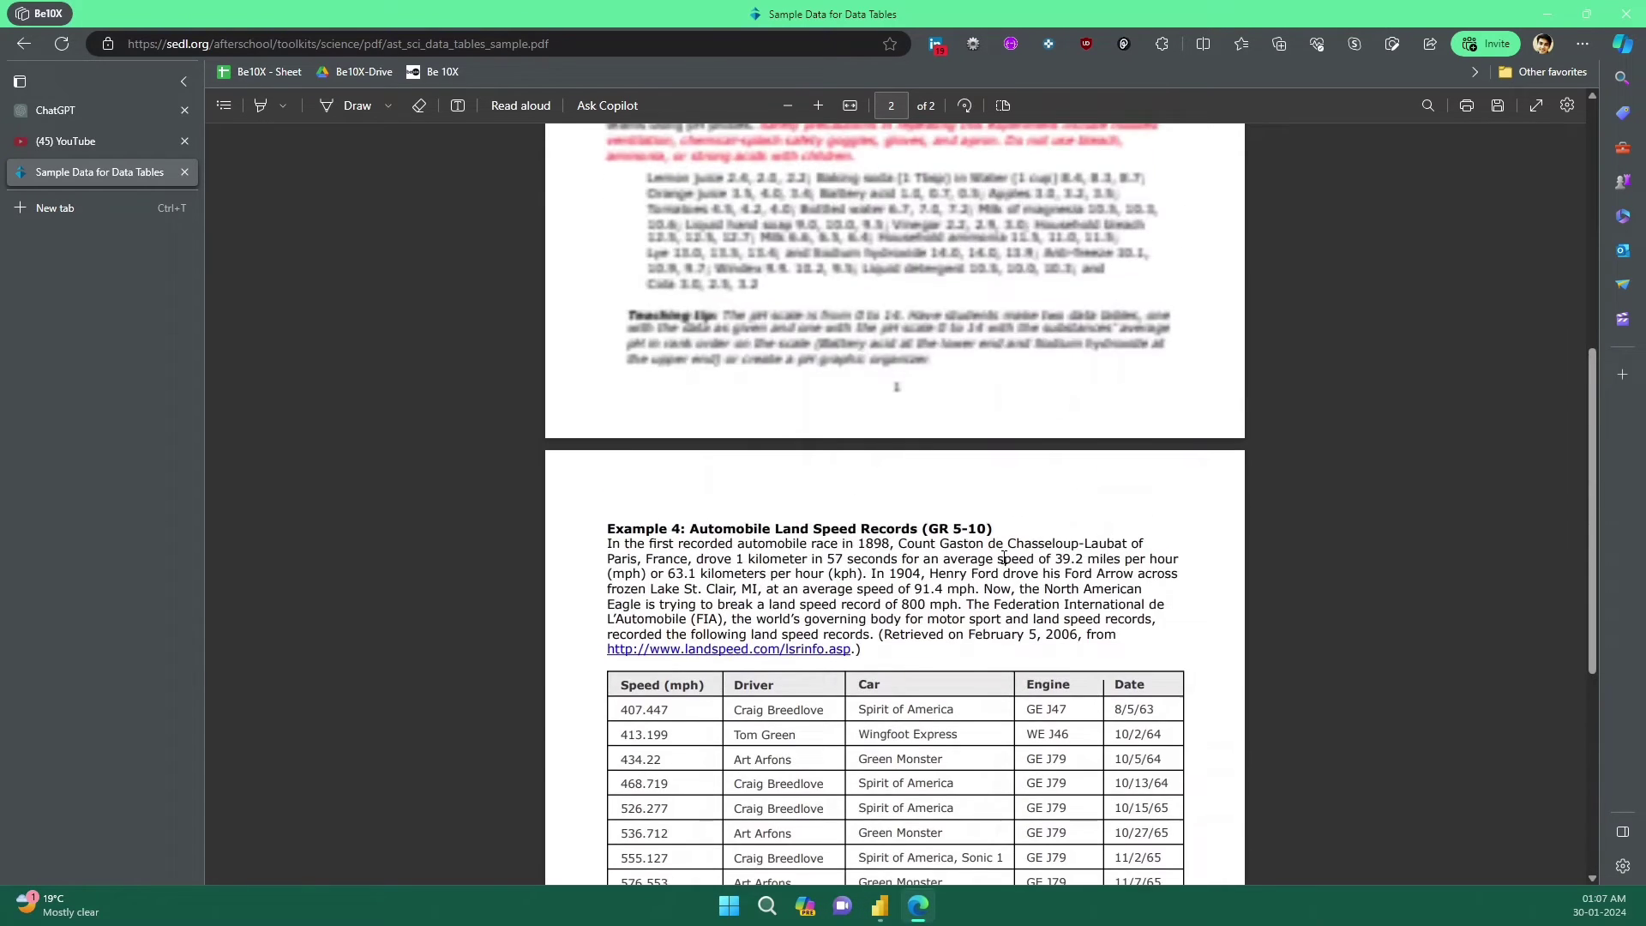
scroll(1004, 558, up, 2)
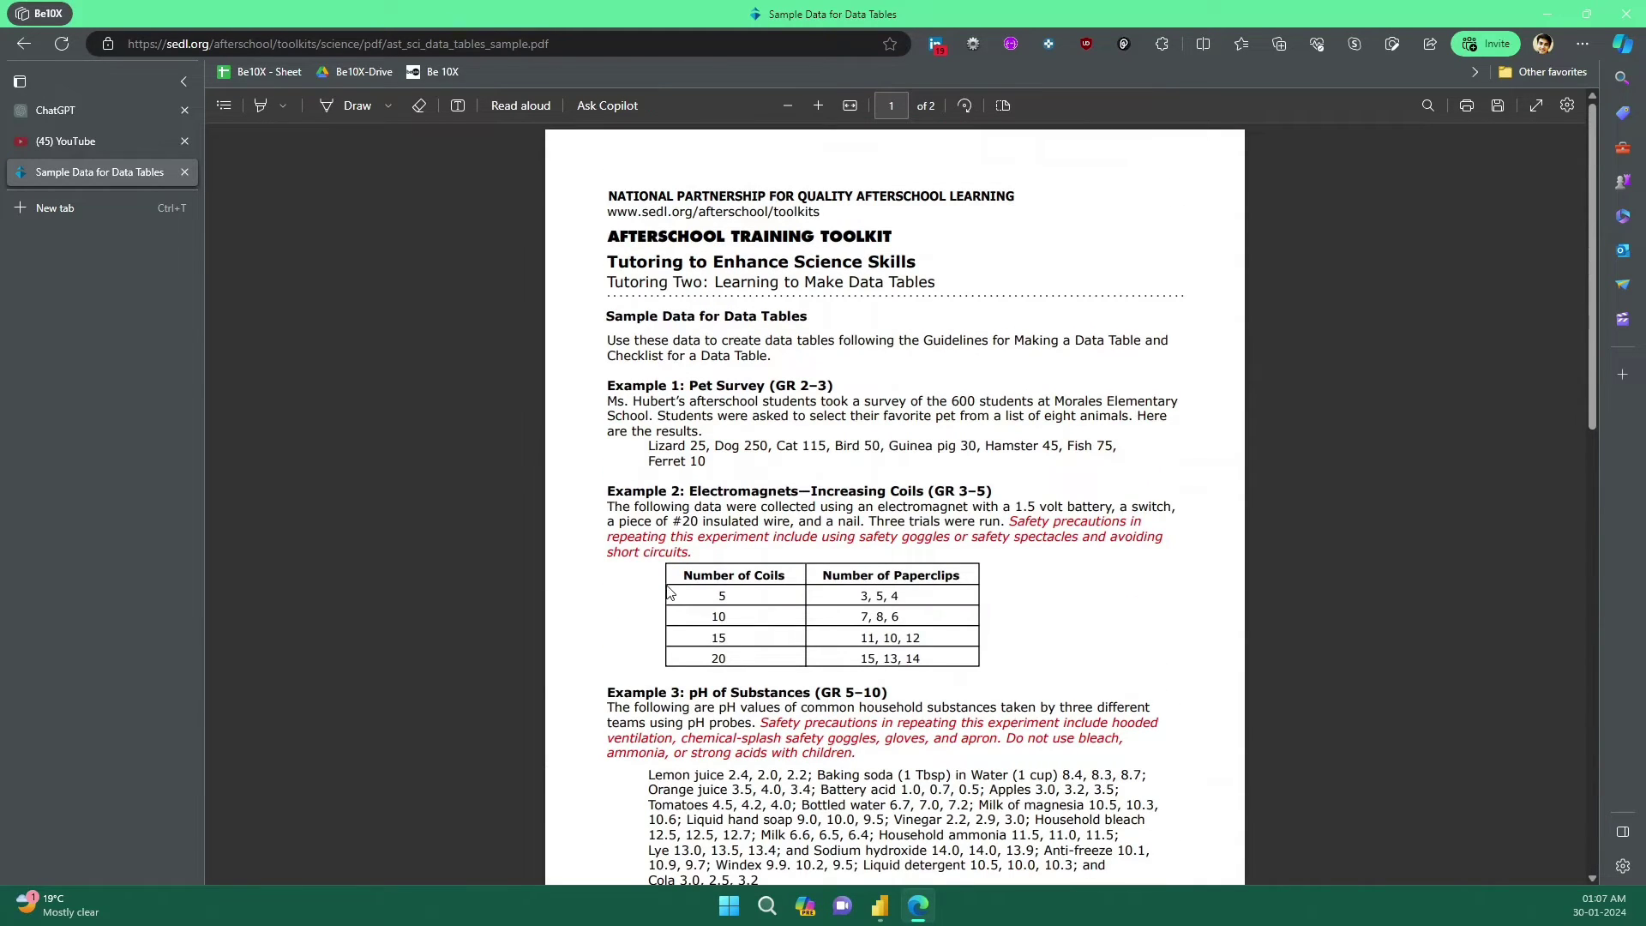
scroll(926, 736, down, 7)
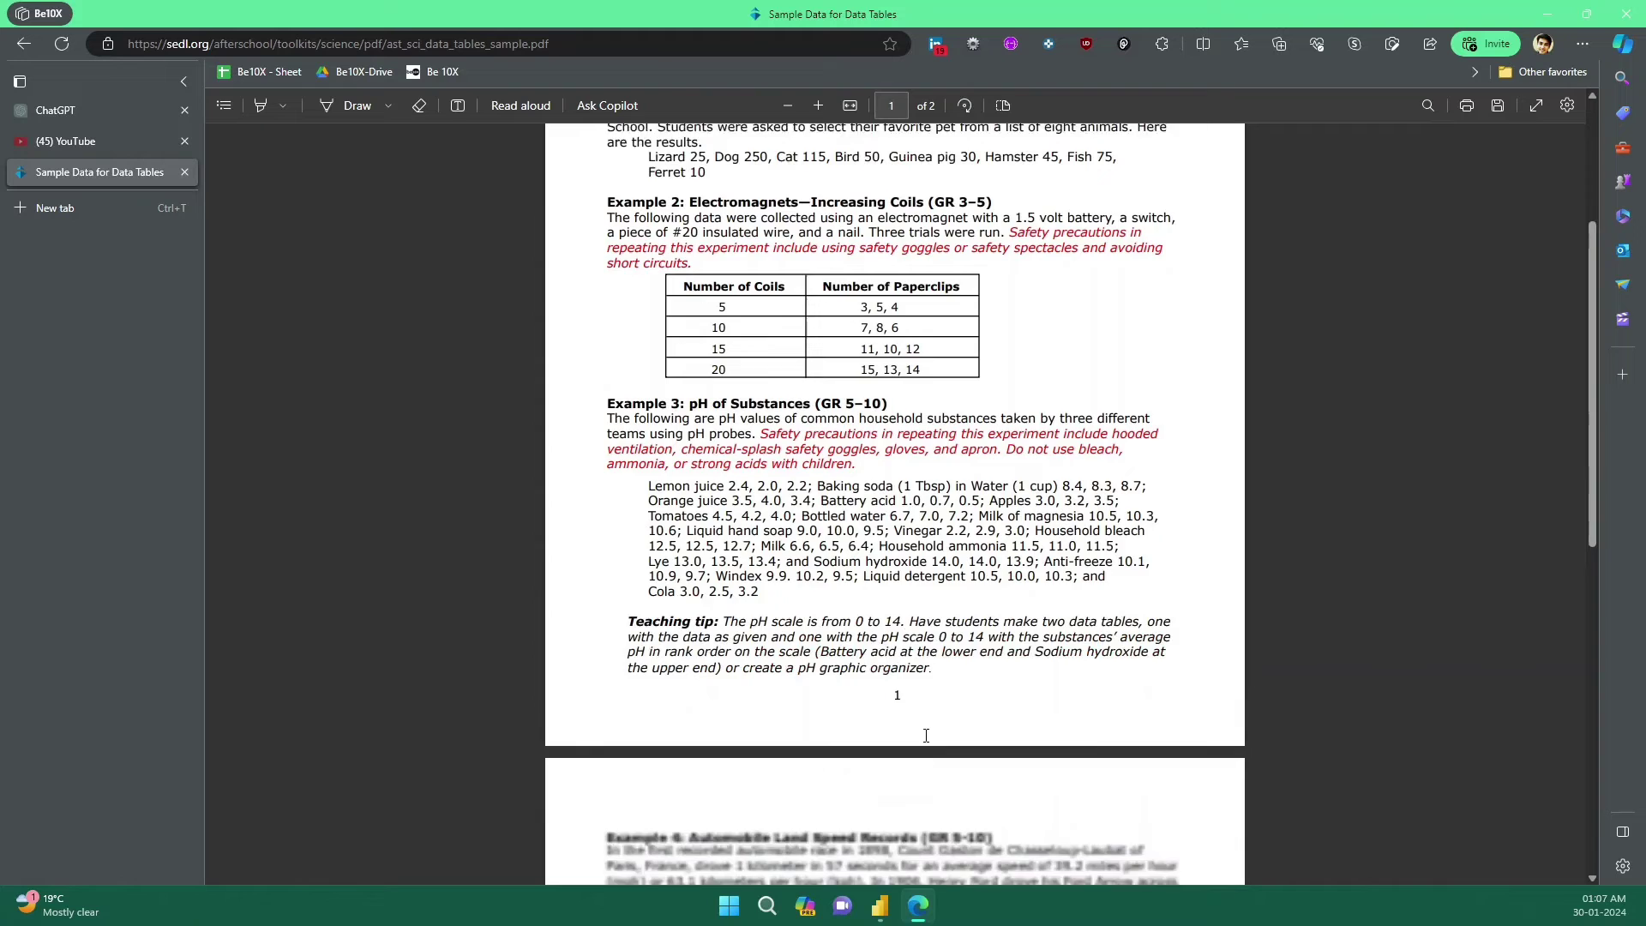
scroll(926, 736, down, 5)
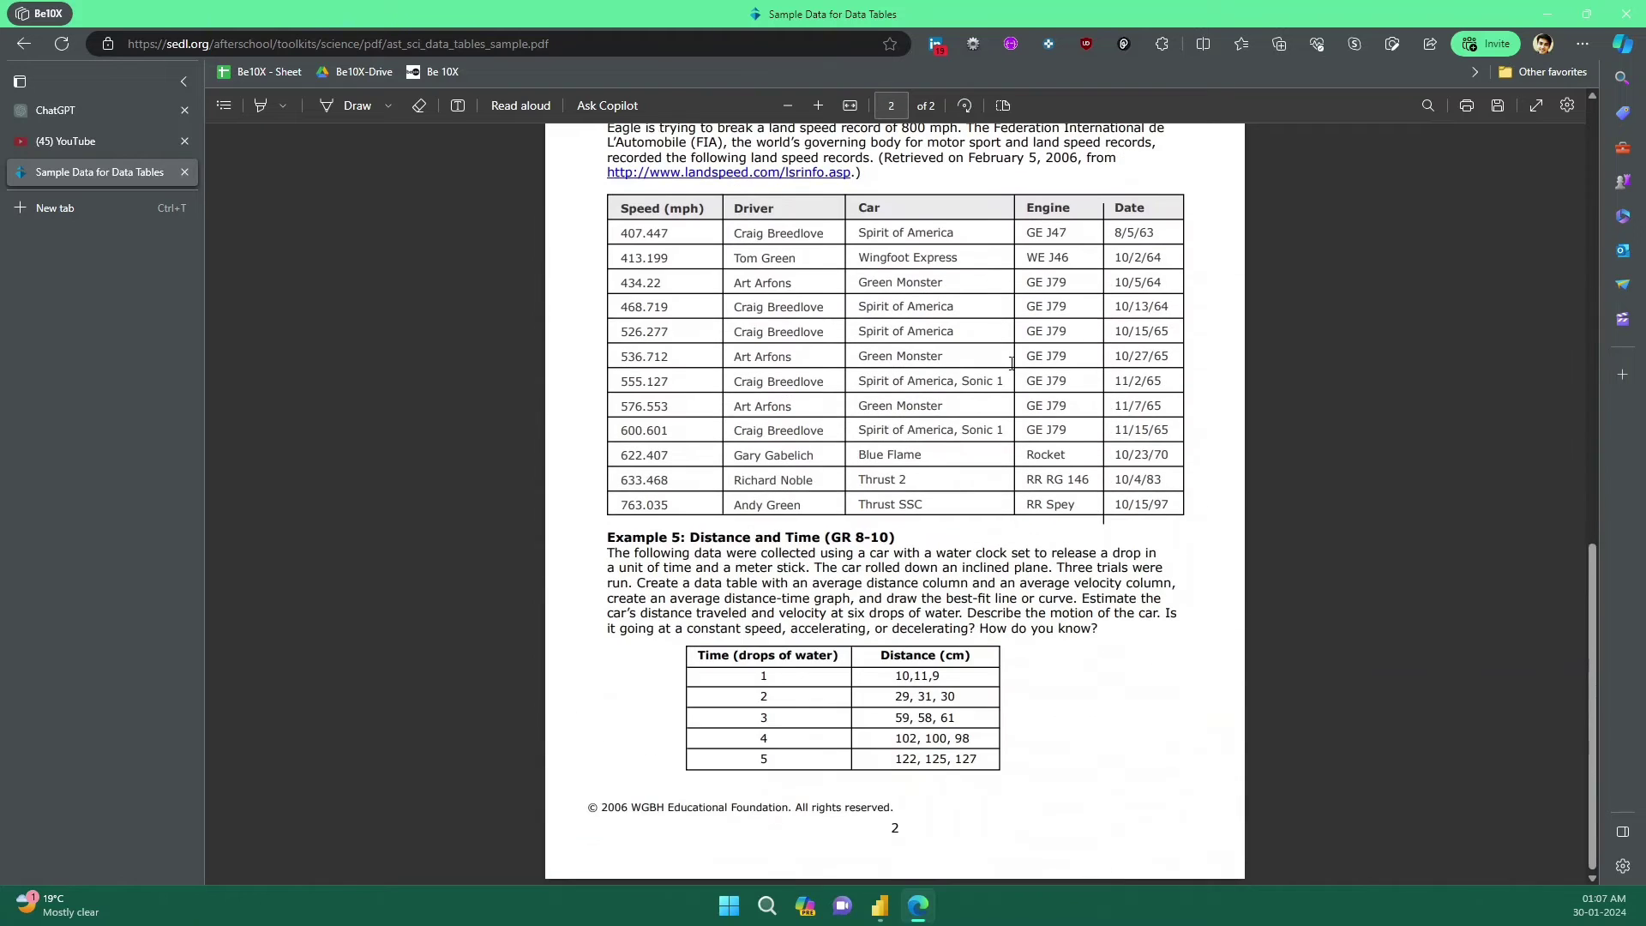
click(919, 907)
Pick Table003 (Page 2), the land speed records table, and load it into Transform Data.
click(563, 331)
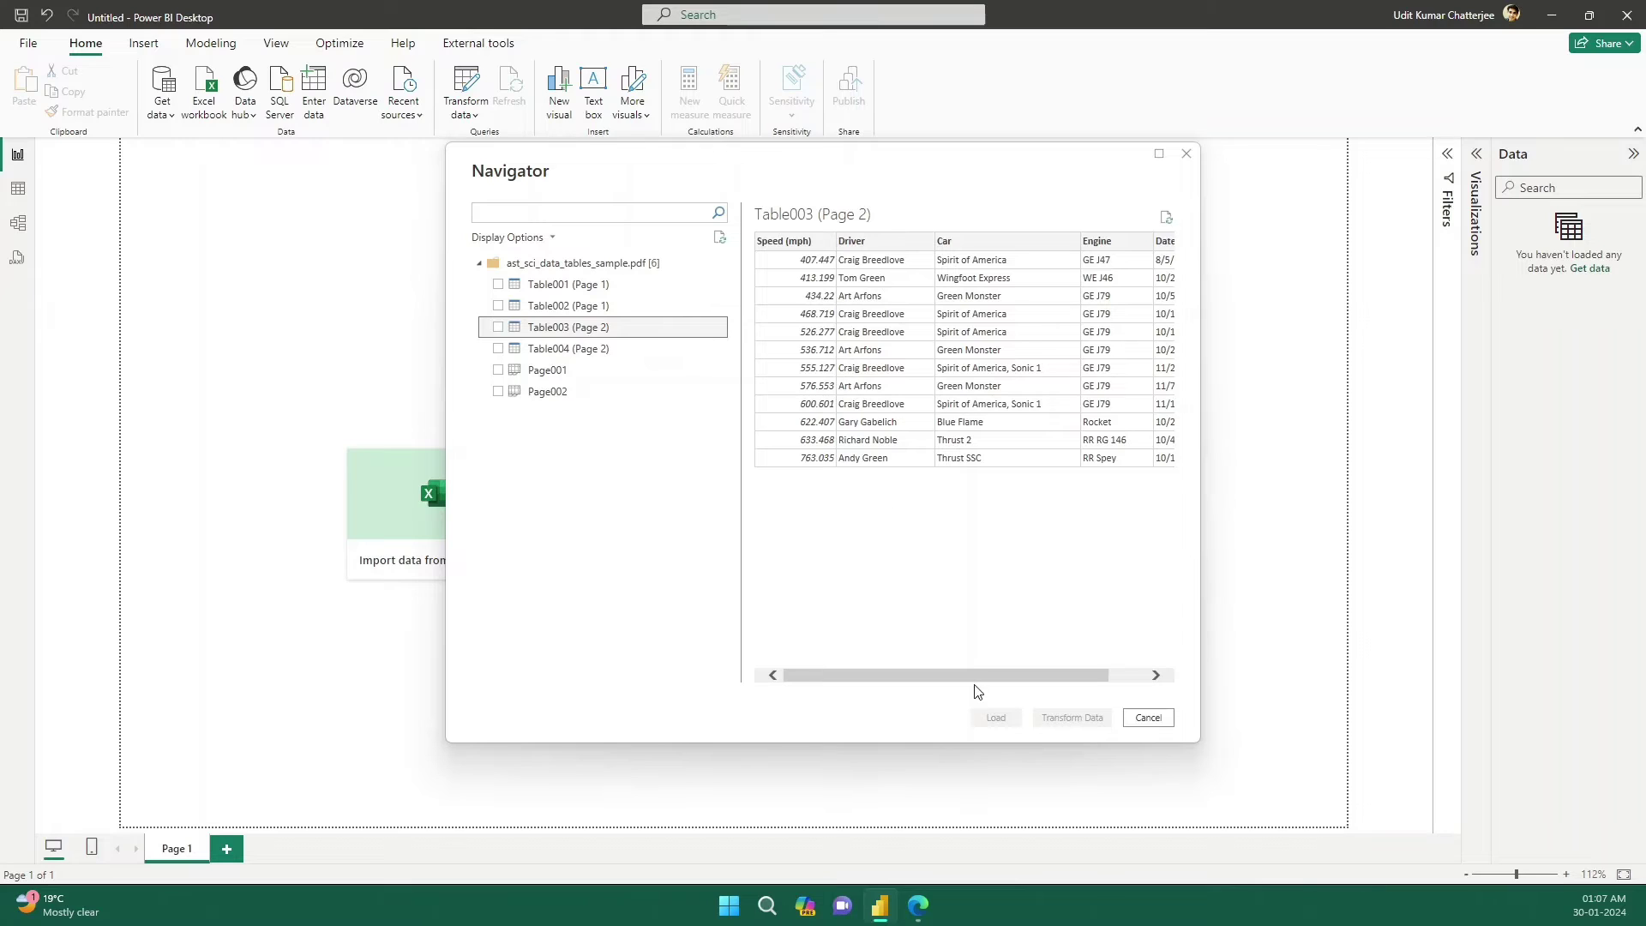
drag(1001, 671, 887, 670)
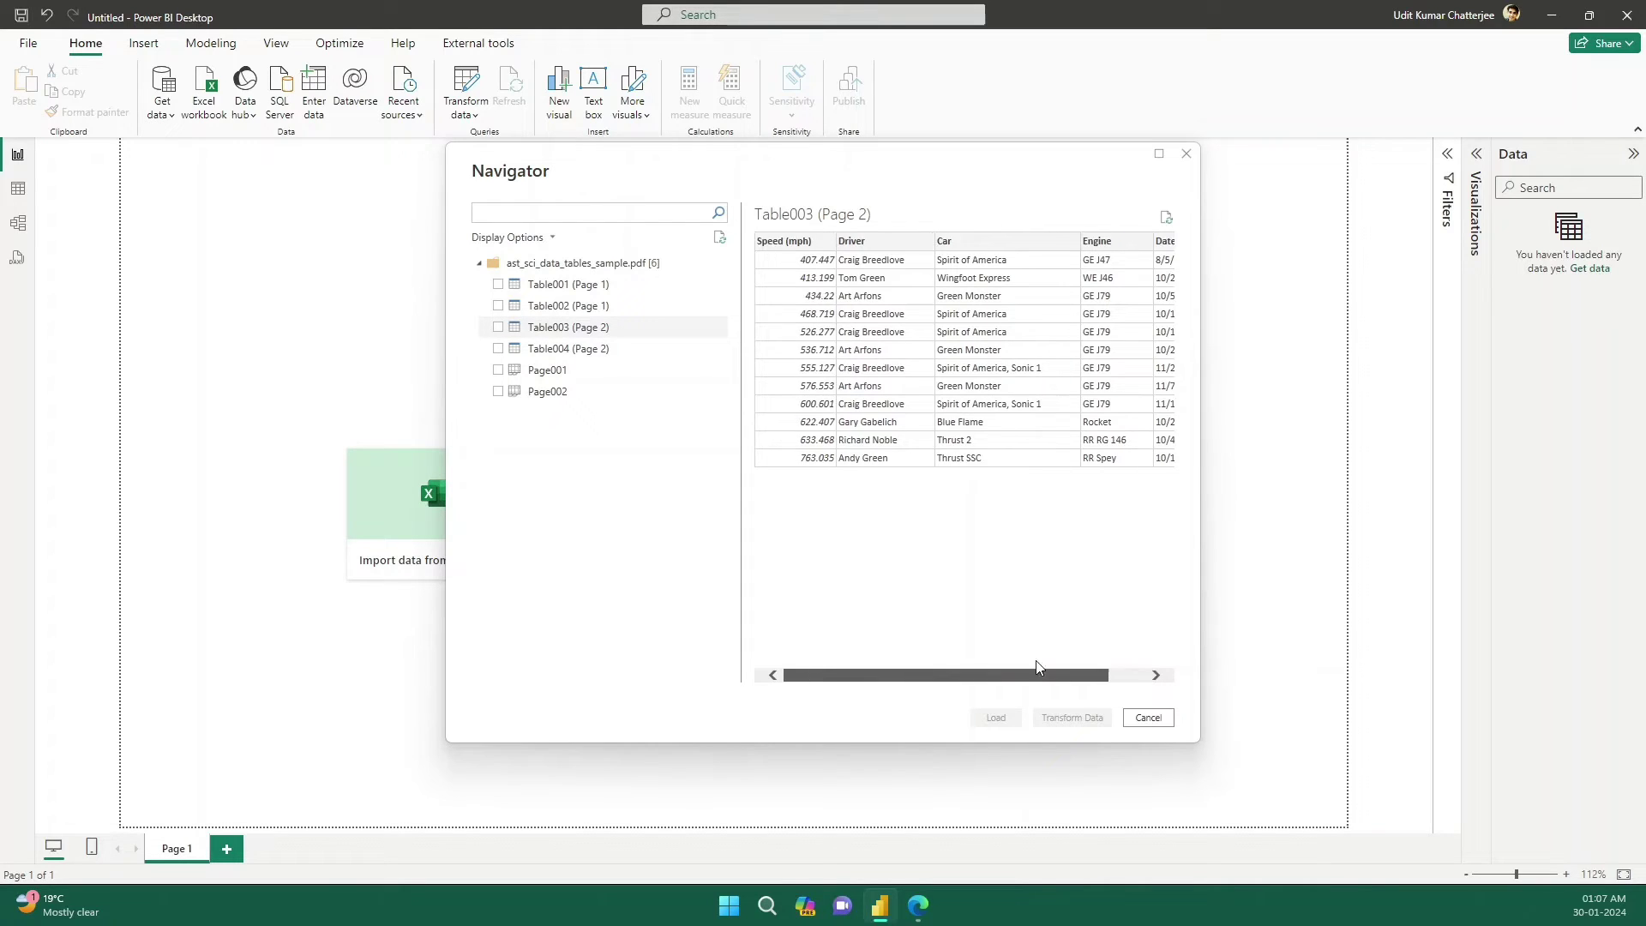
drag(1039, 668, 834, 497)
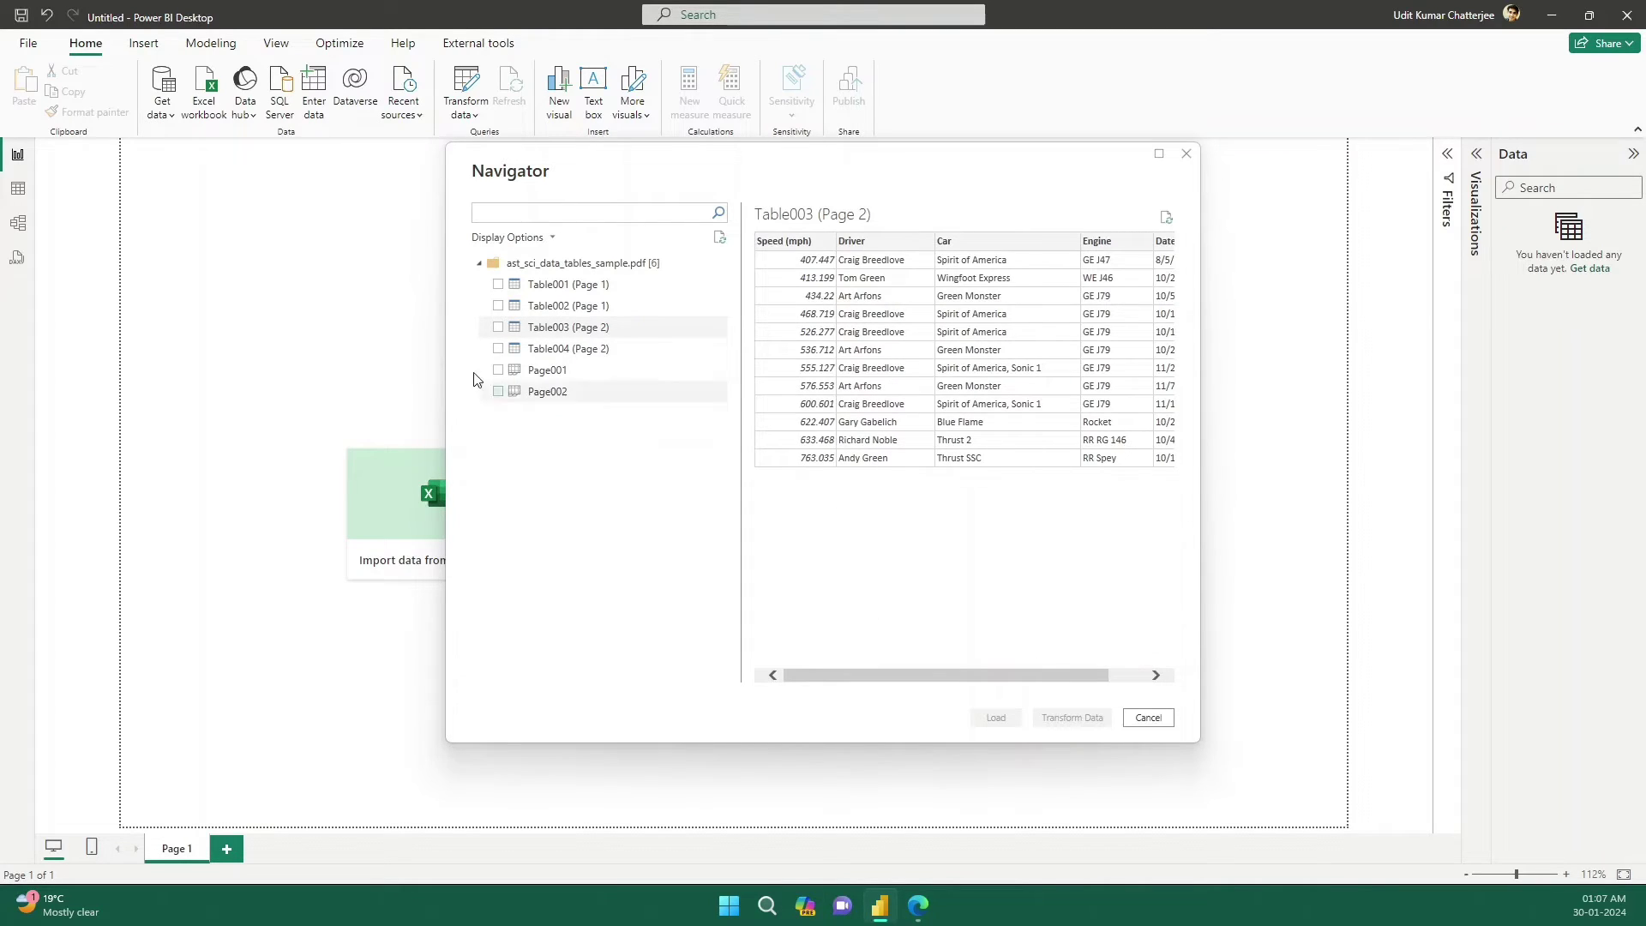
click(496, 333)
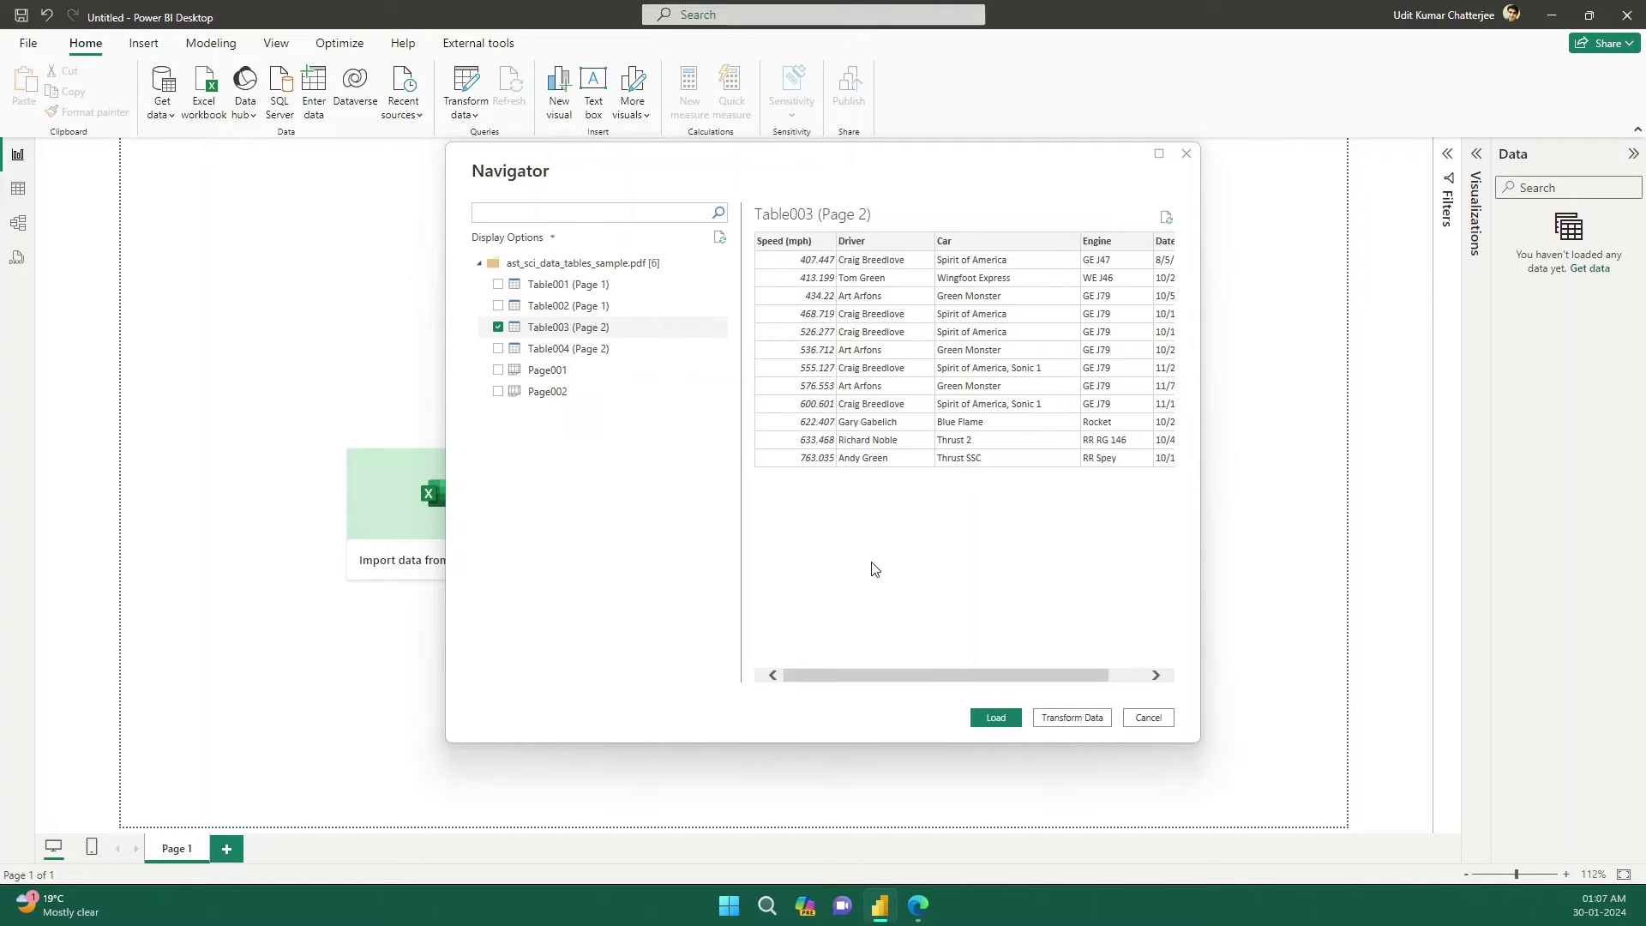
click(1098, 715)
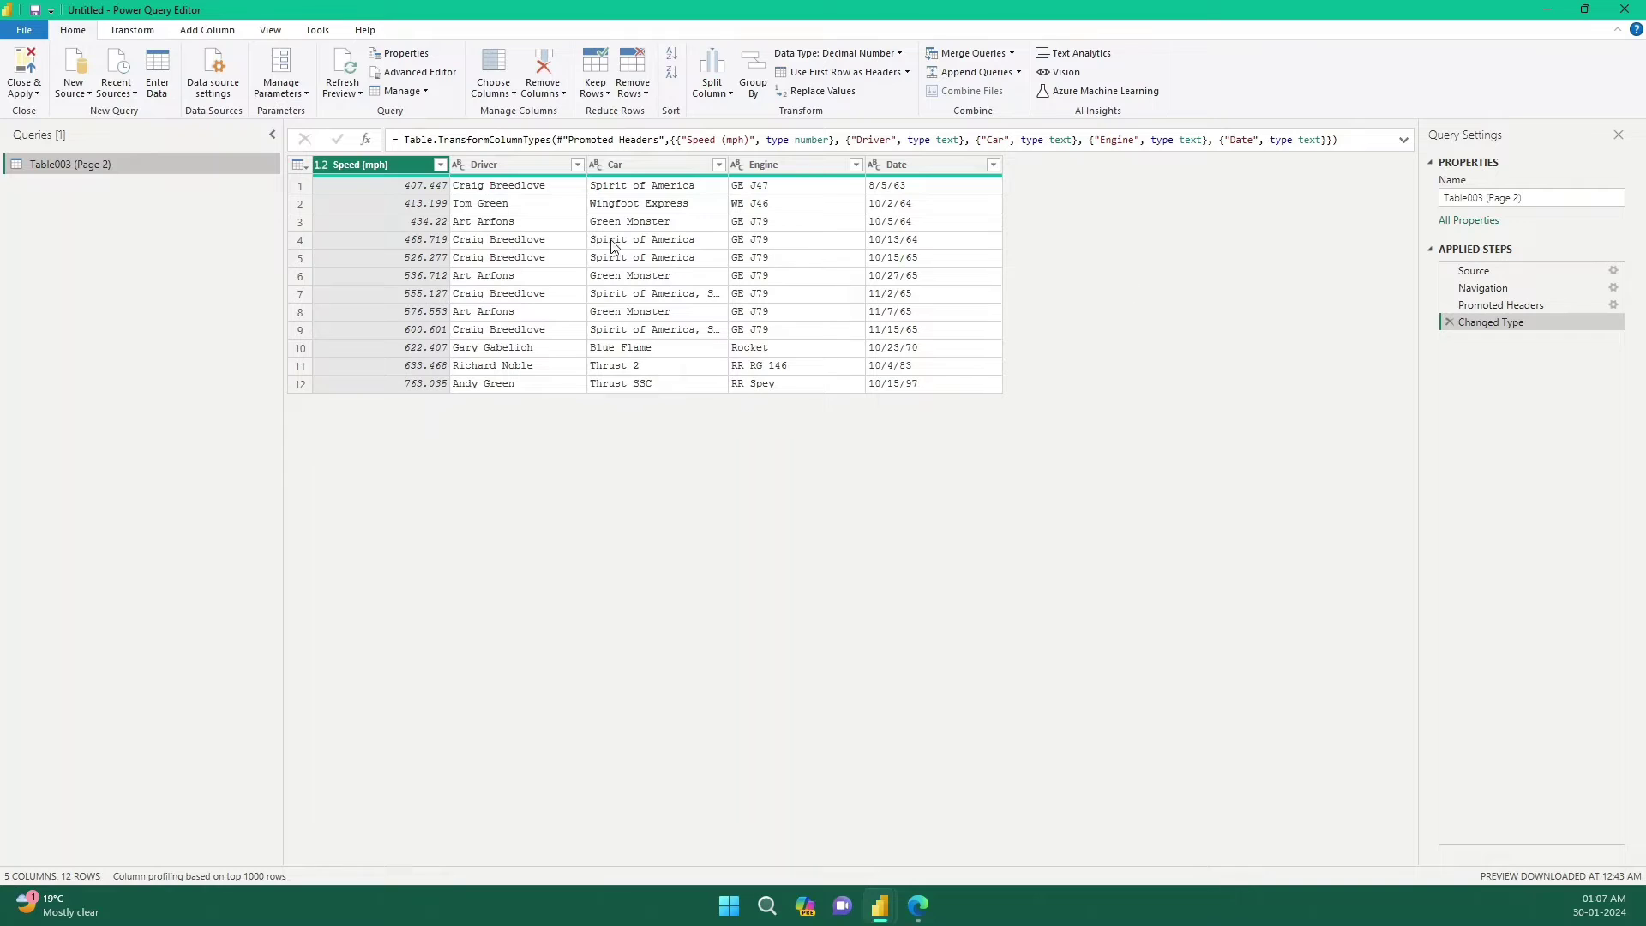
Drag the Car, Driver, Engine and Date headers left so Speed (mph) is the last column.
drag(633, 168, 378, 167)
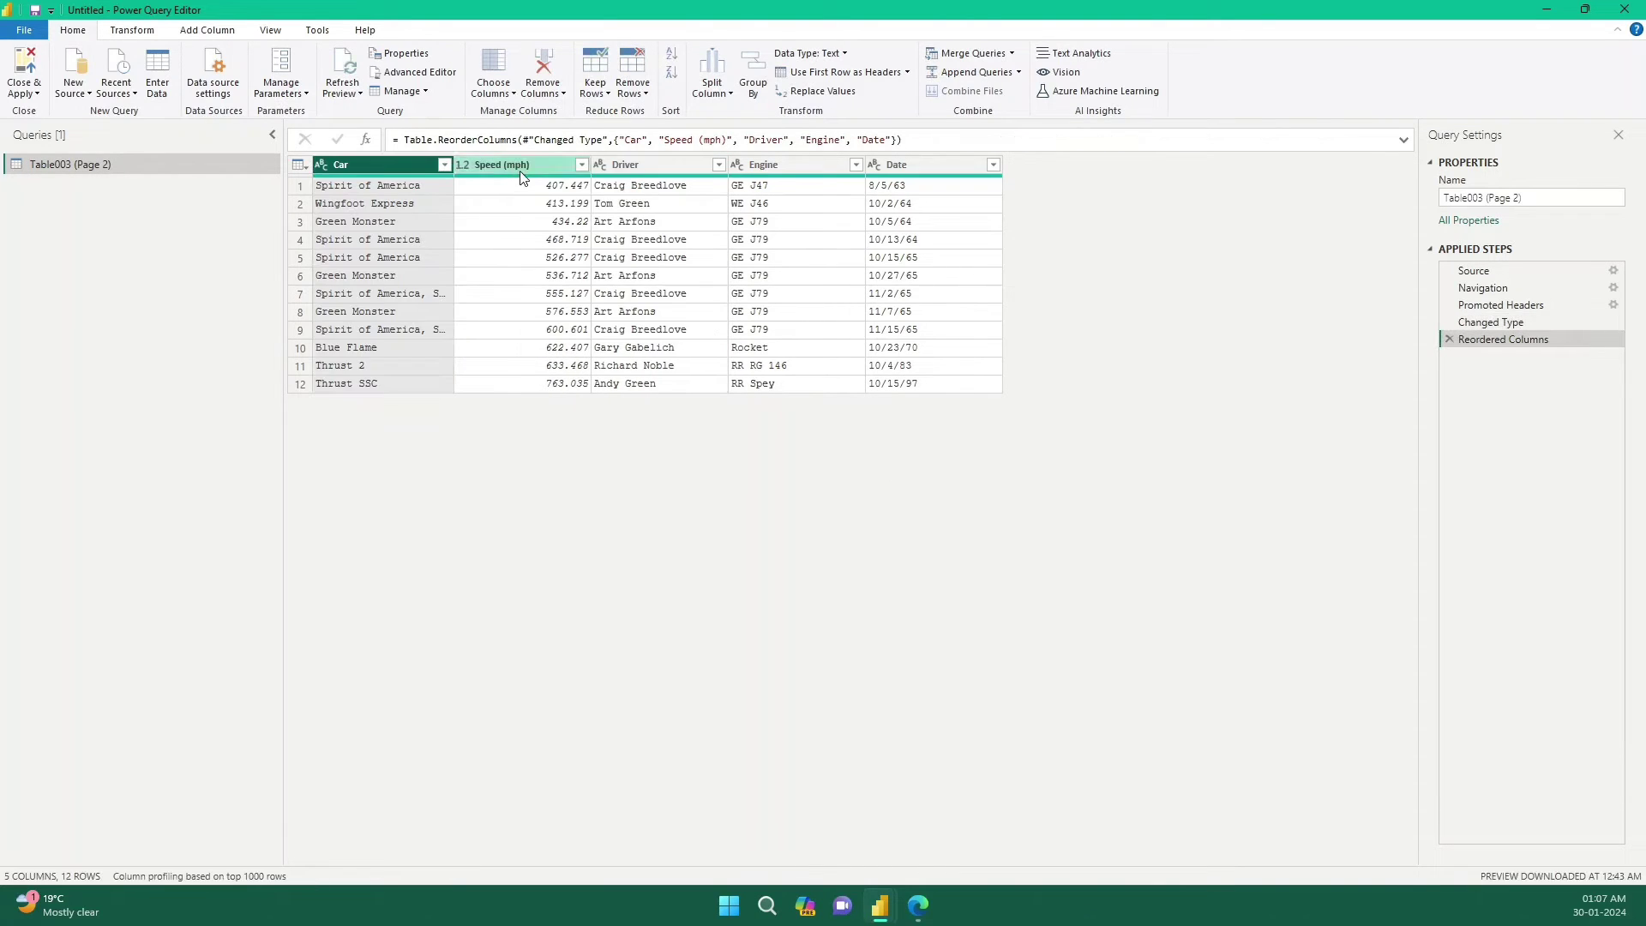
drag(656, 166, 468, 168)
click(811, 163)
drag(796, 162, 600, 164)
click(934, 163)
drag(935, 163, 826, 162)
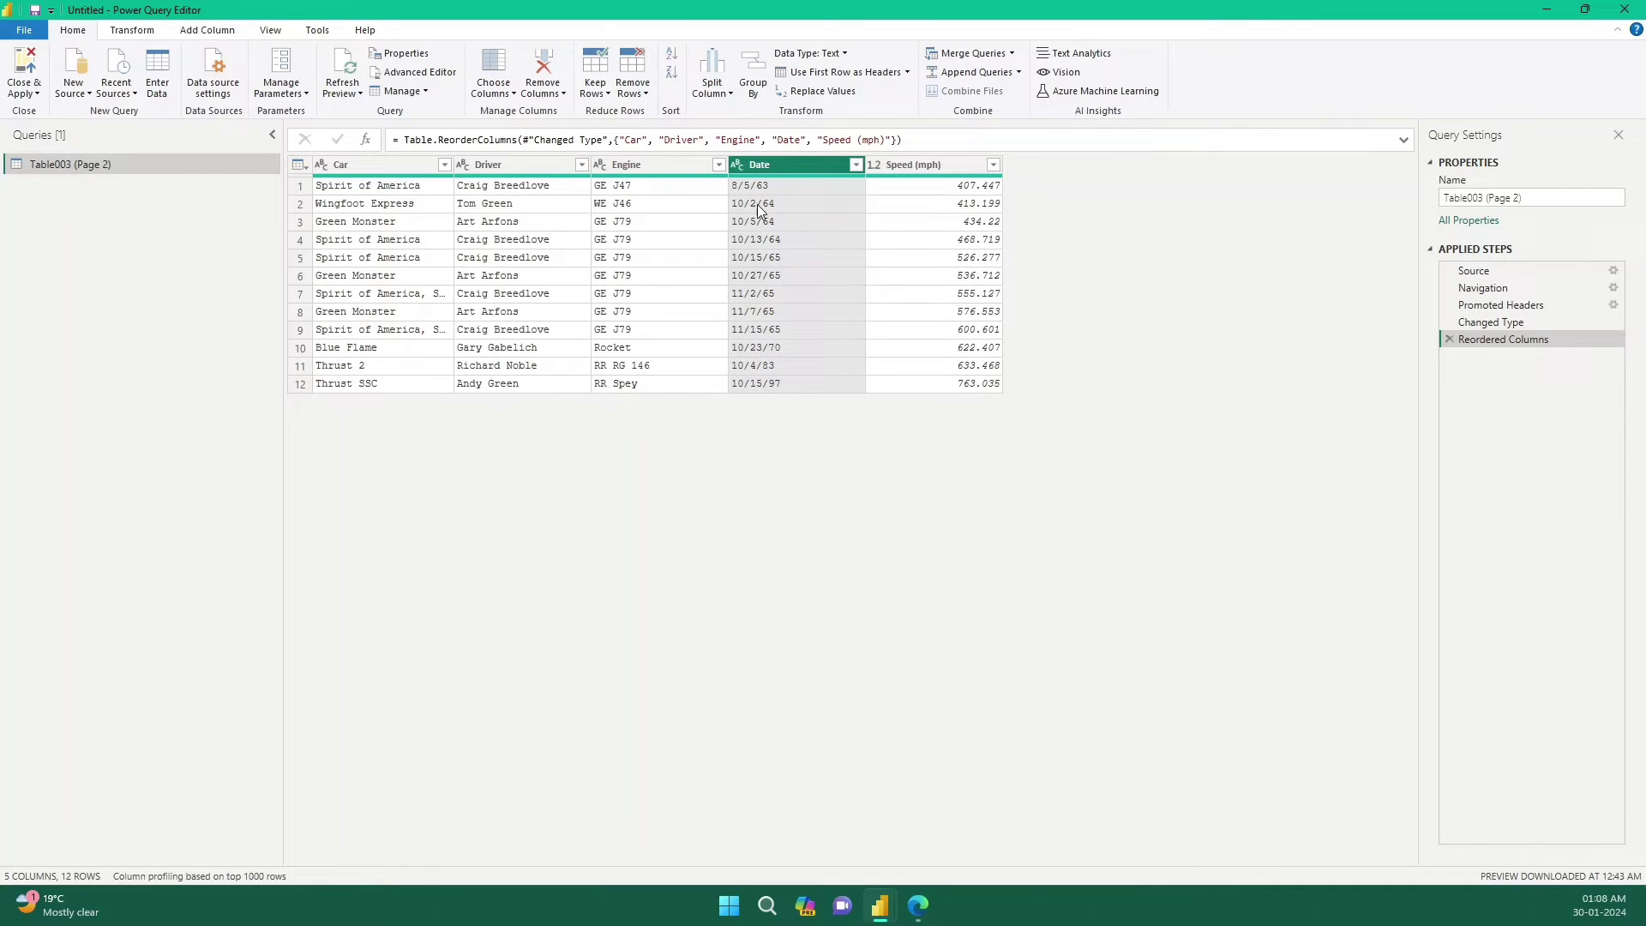
click(738, 164)
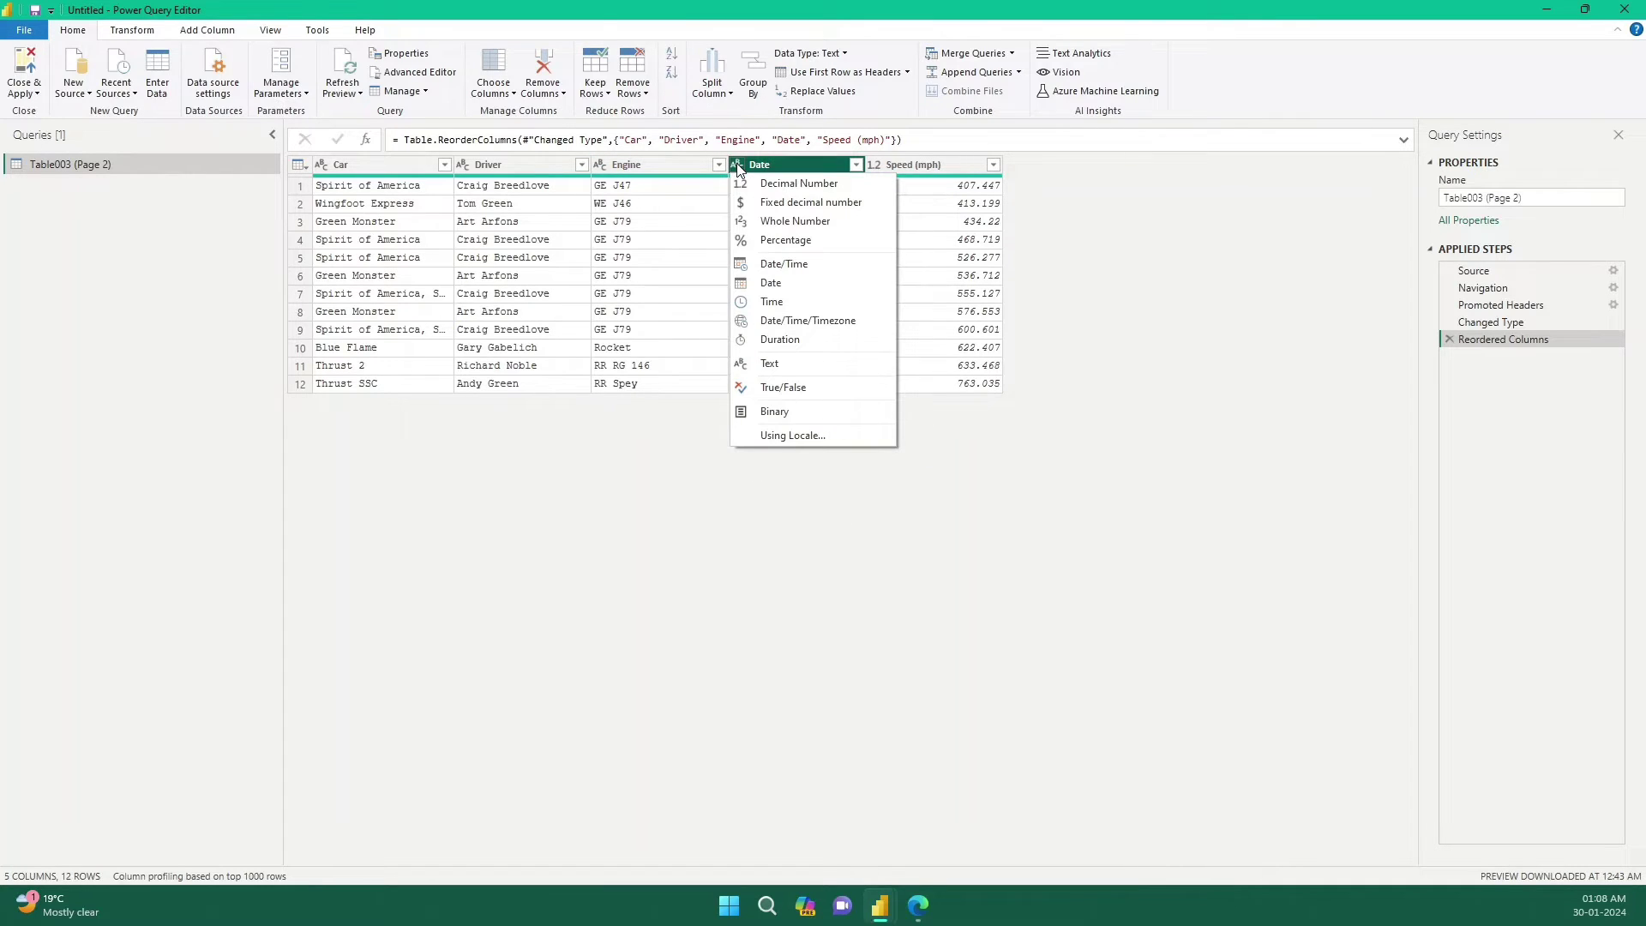
click(774, 283)
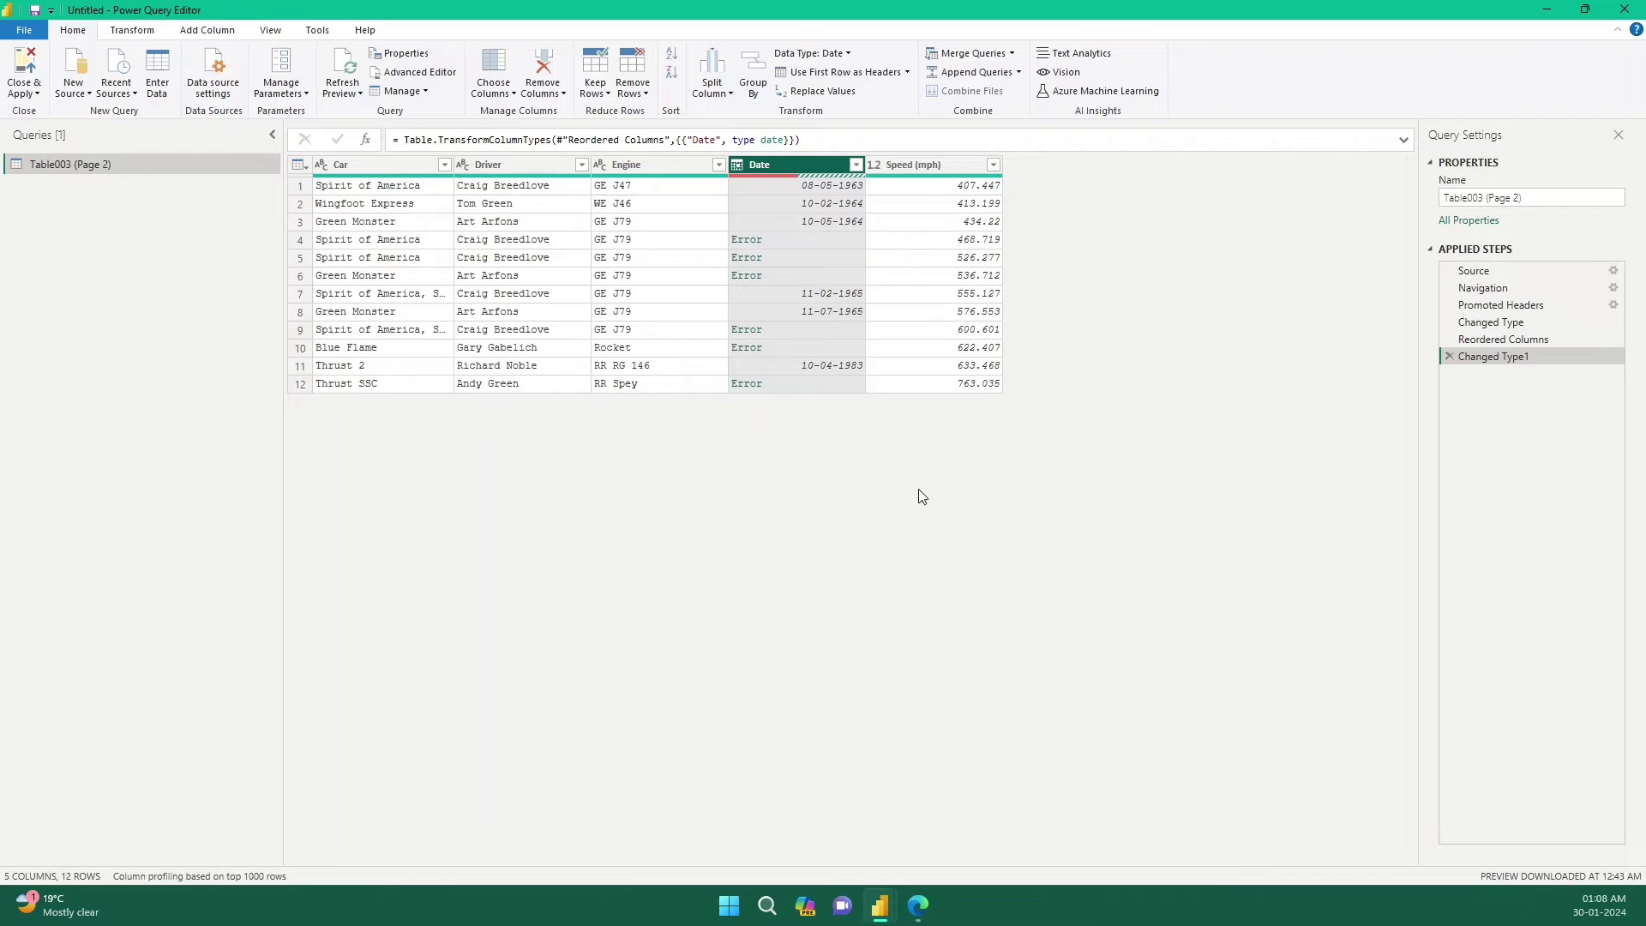
click(1447, 355)
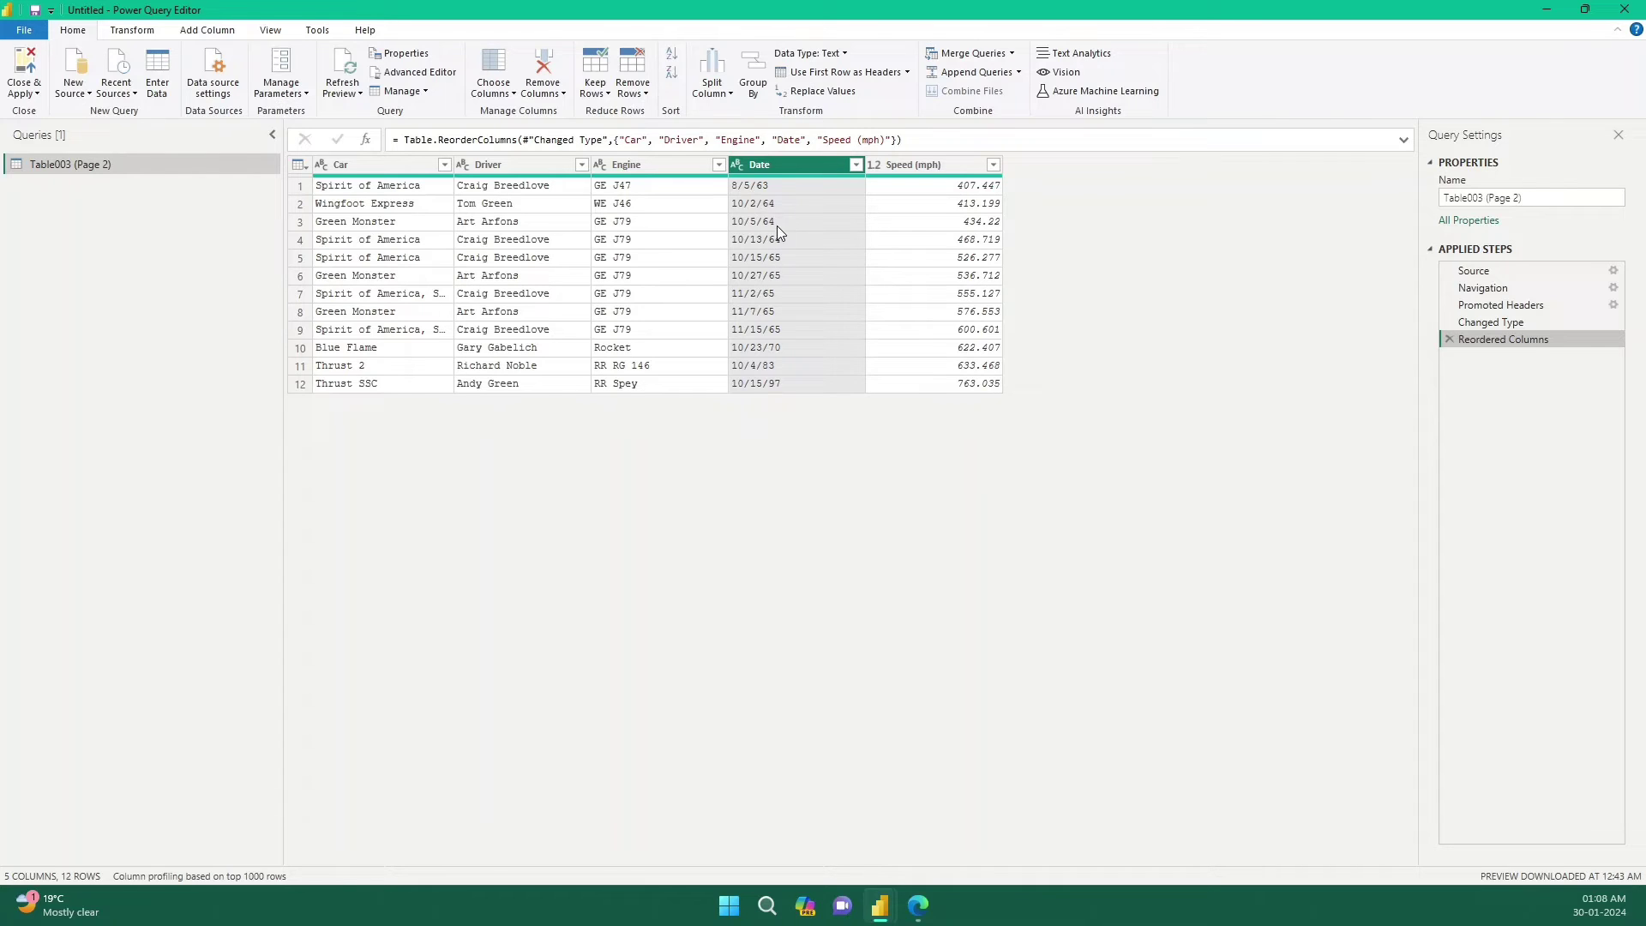
Open the Date column's data type menu to reach the Using Locale option.
click(738, 166)
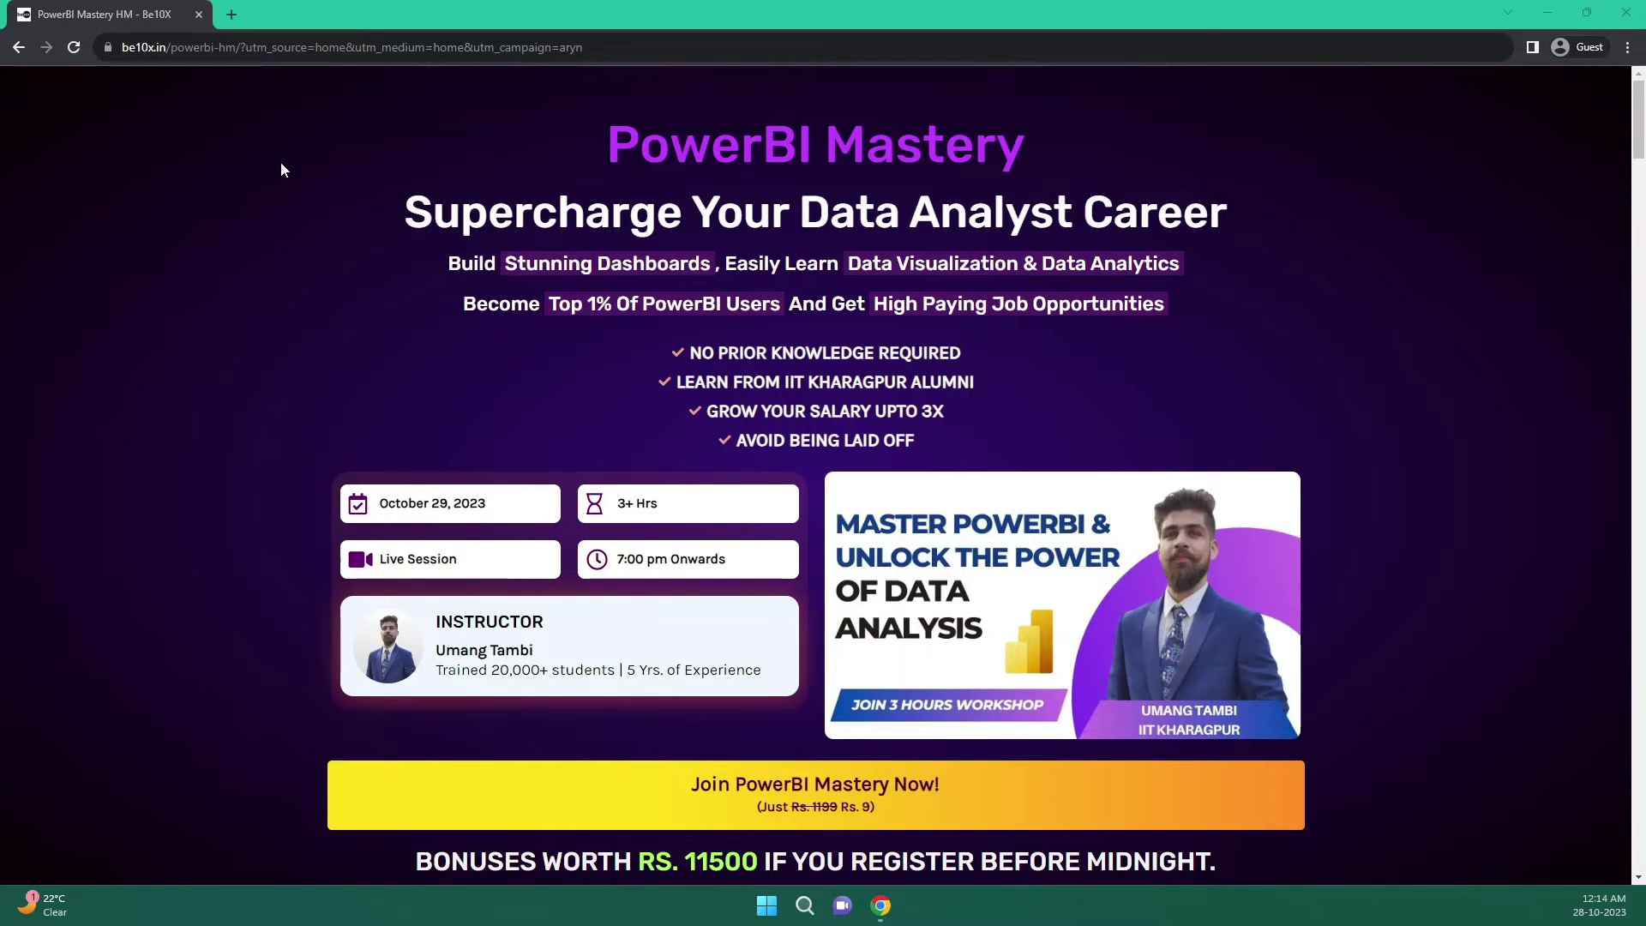
scroll(283, 169, down, 4)
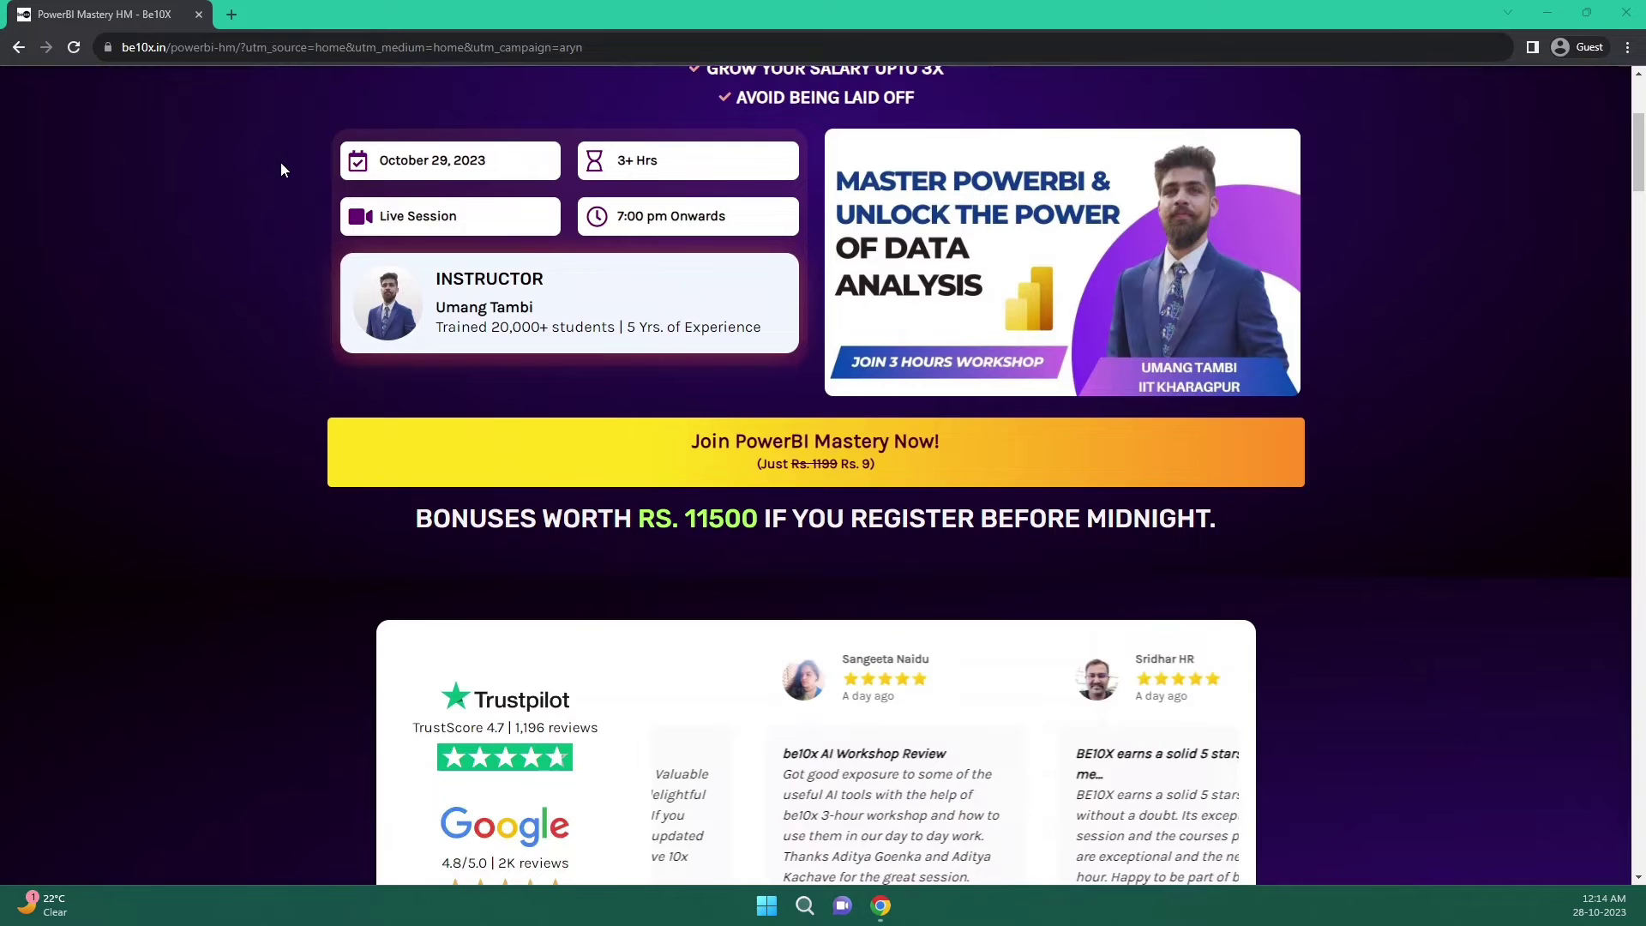
scroll(283, 169, down, 1)
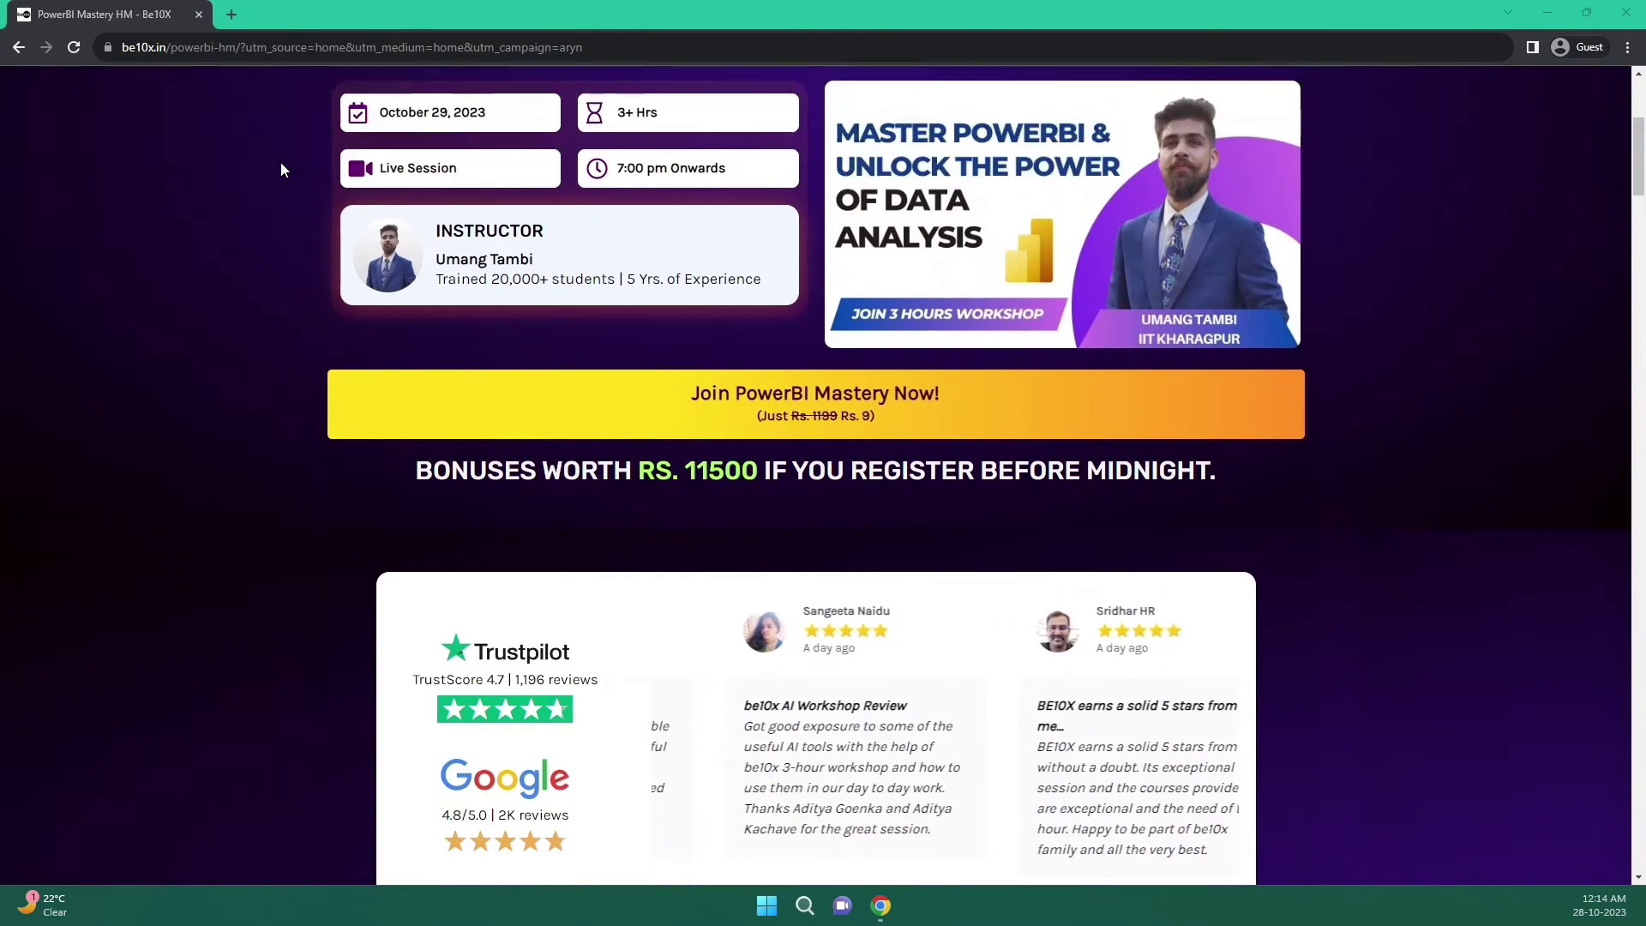
scroll(282, 169, up, 5)
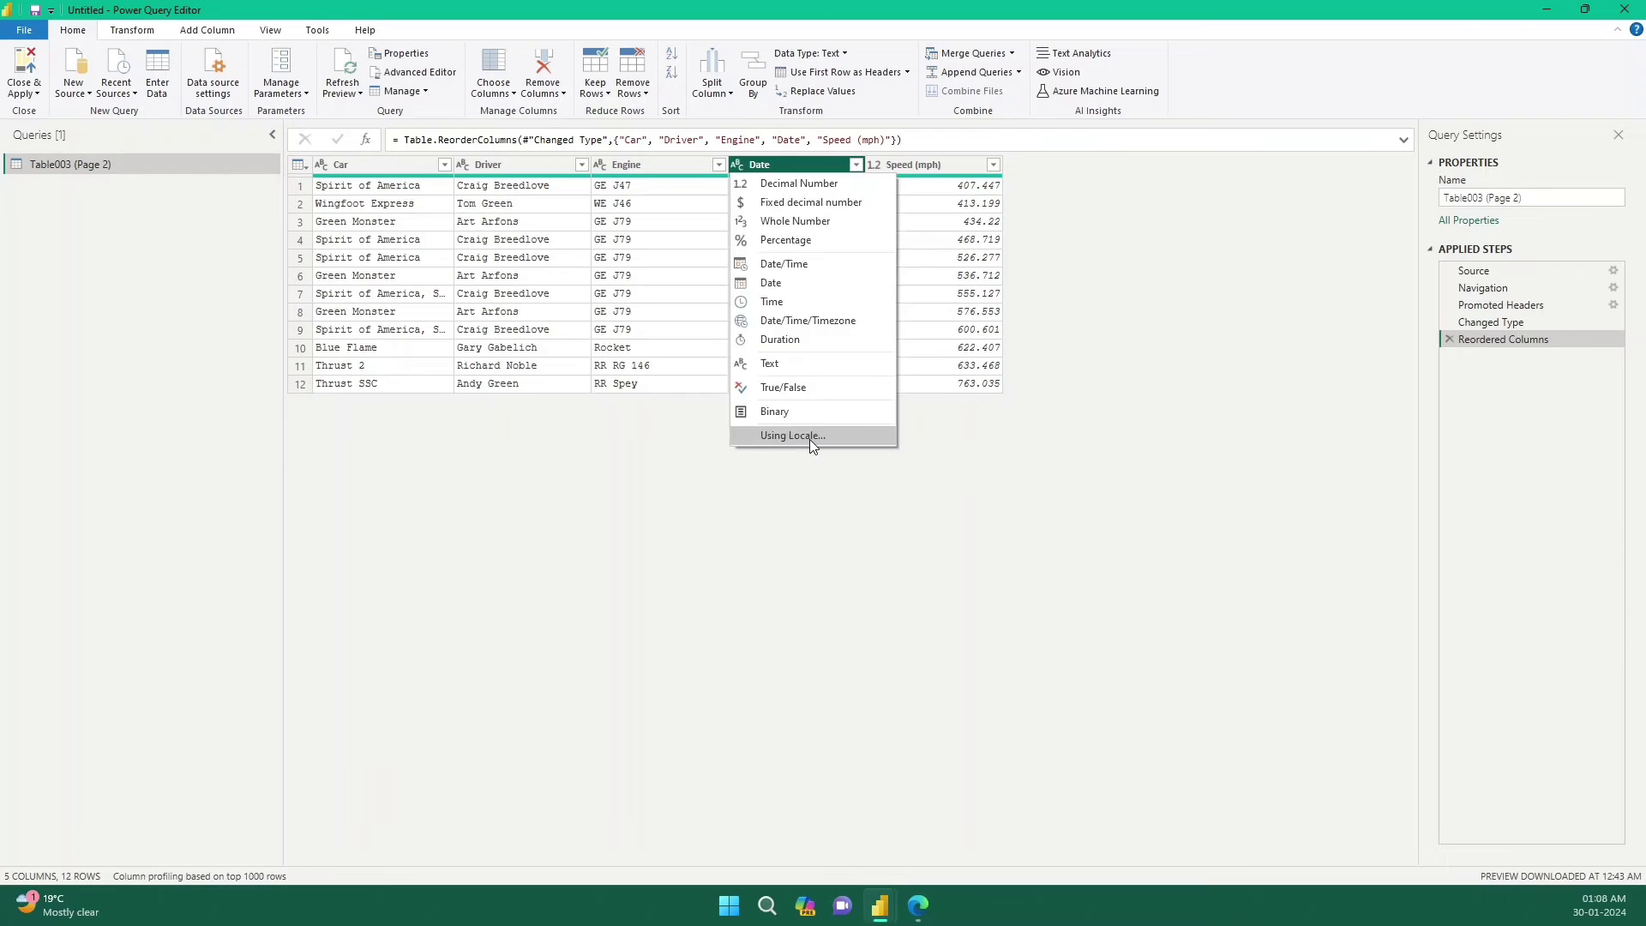
Convert the Date column to Date type using the English (United States) locale.
click(809, 440)
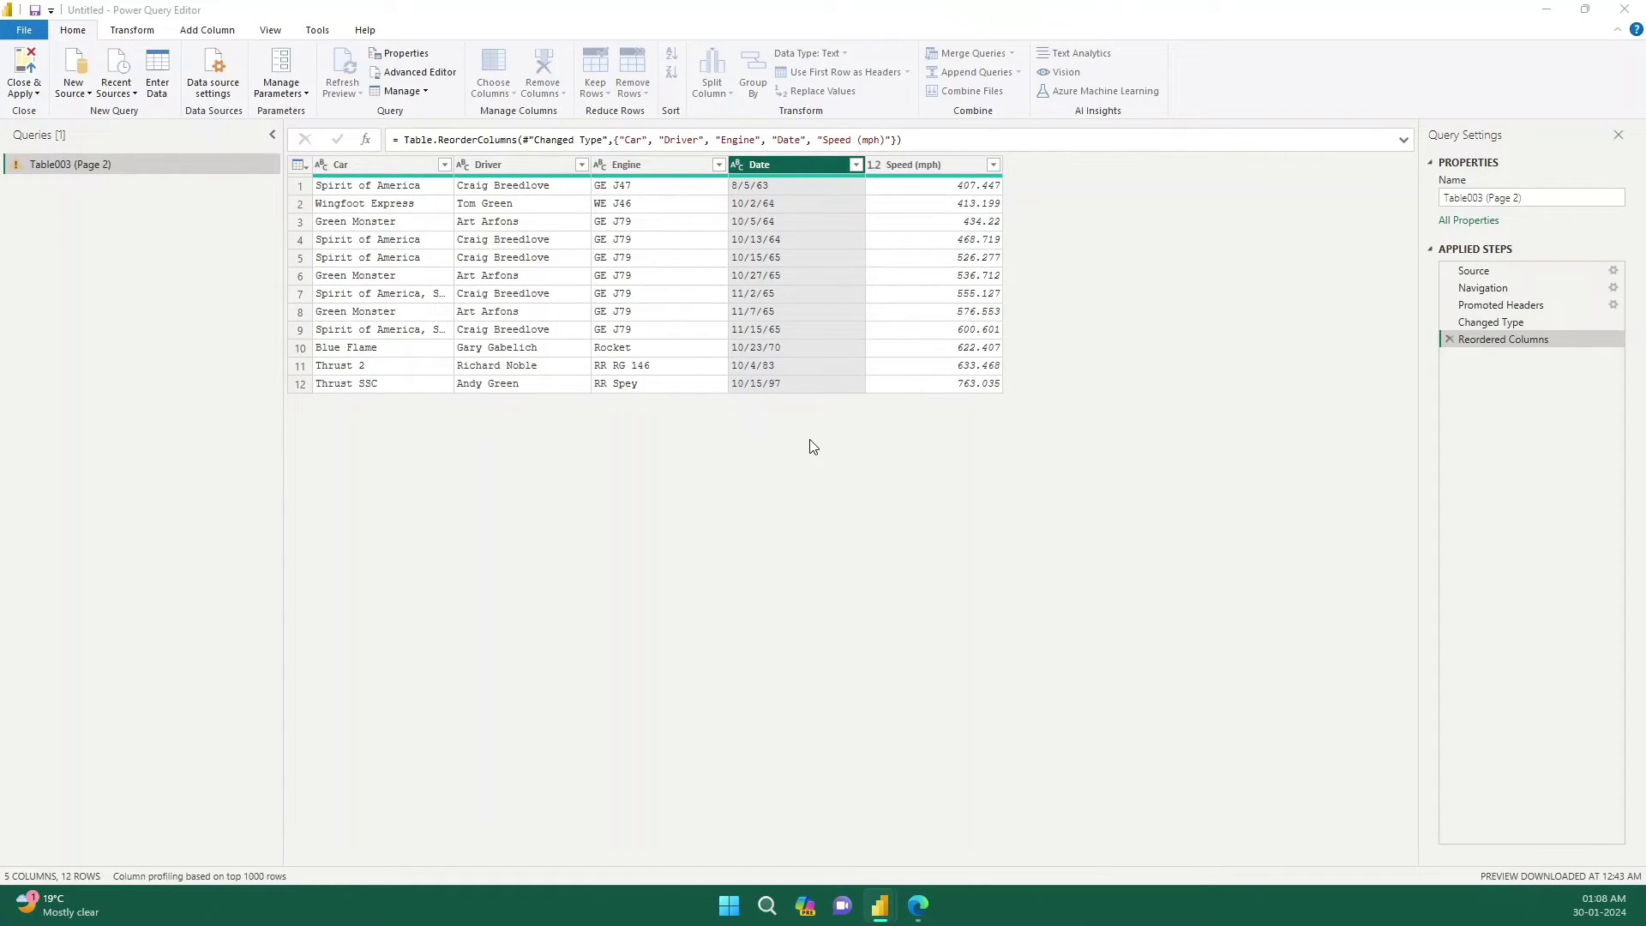
click(647, 436)
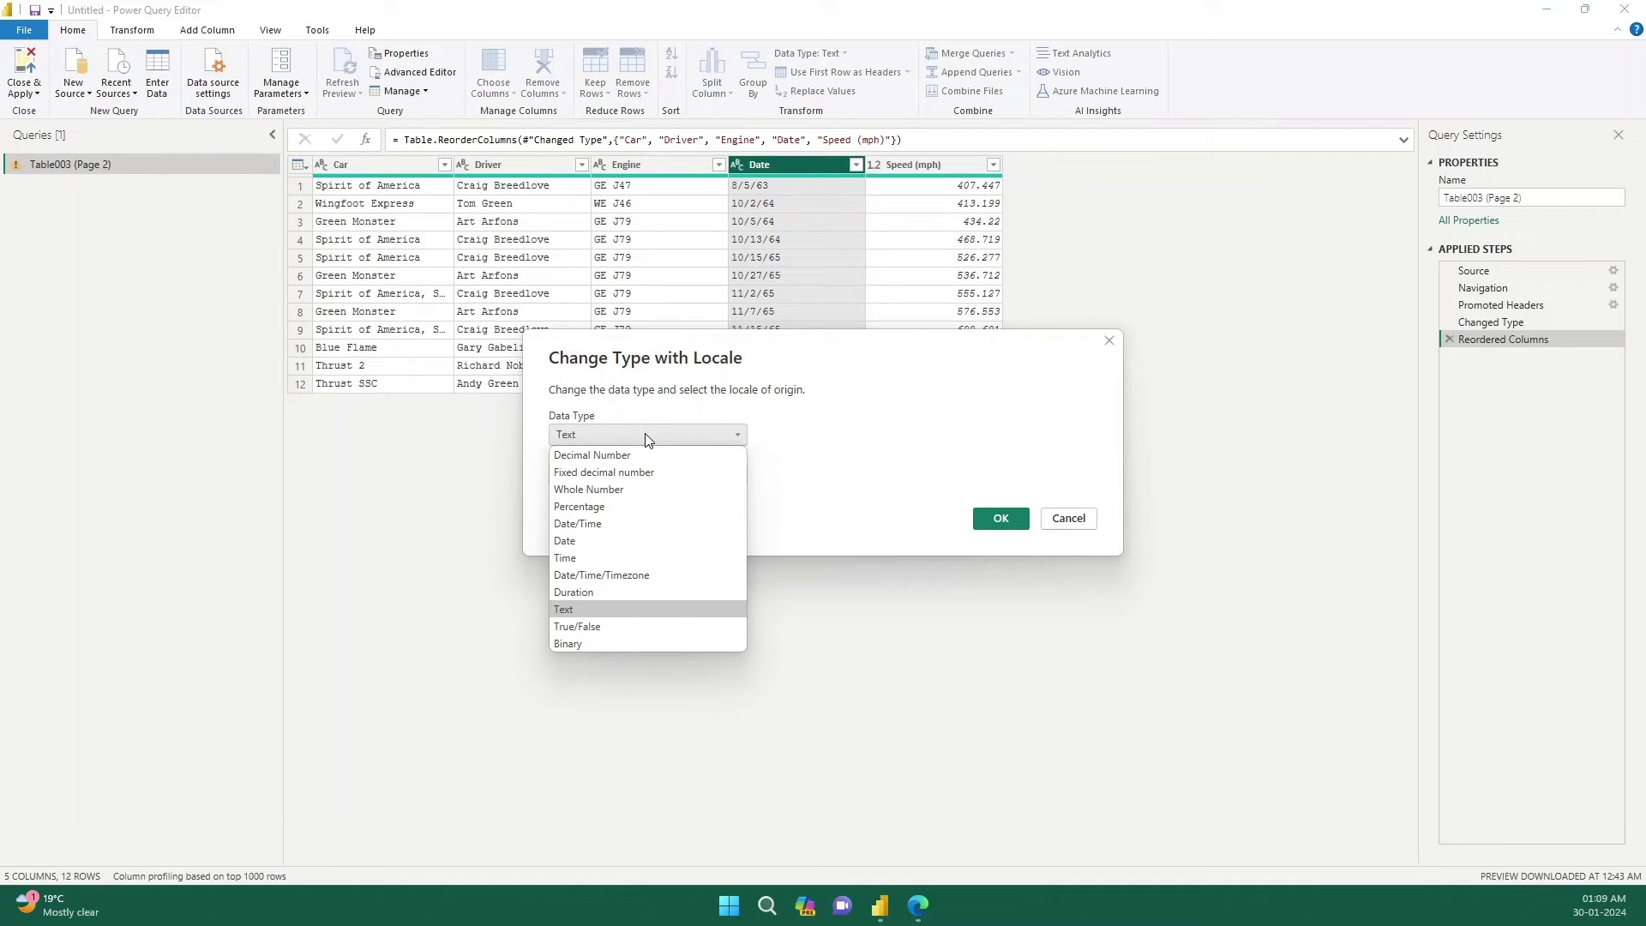
click(613, 542)
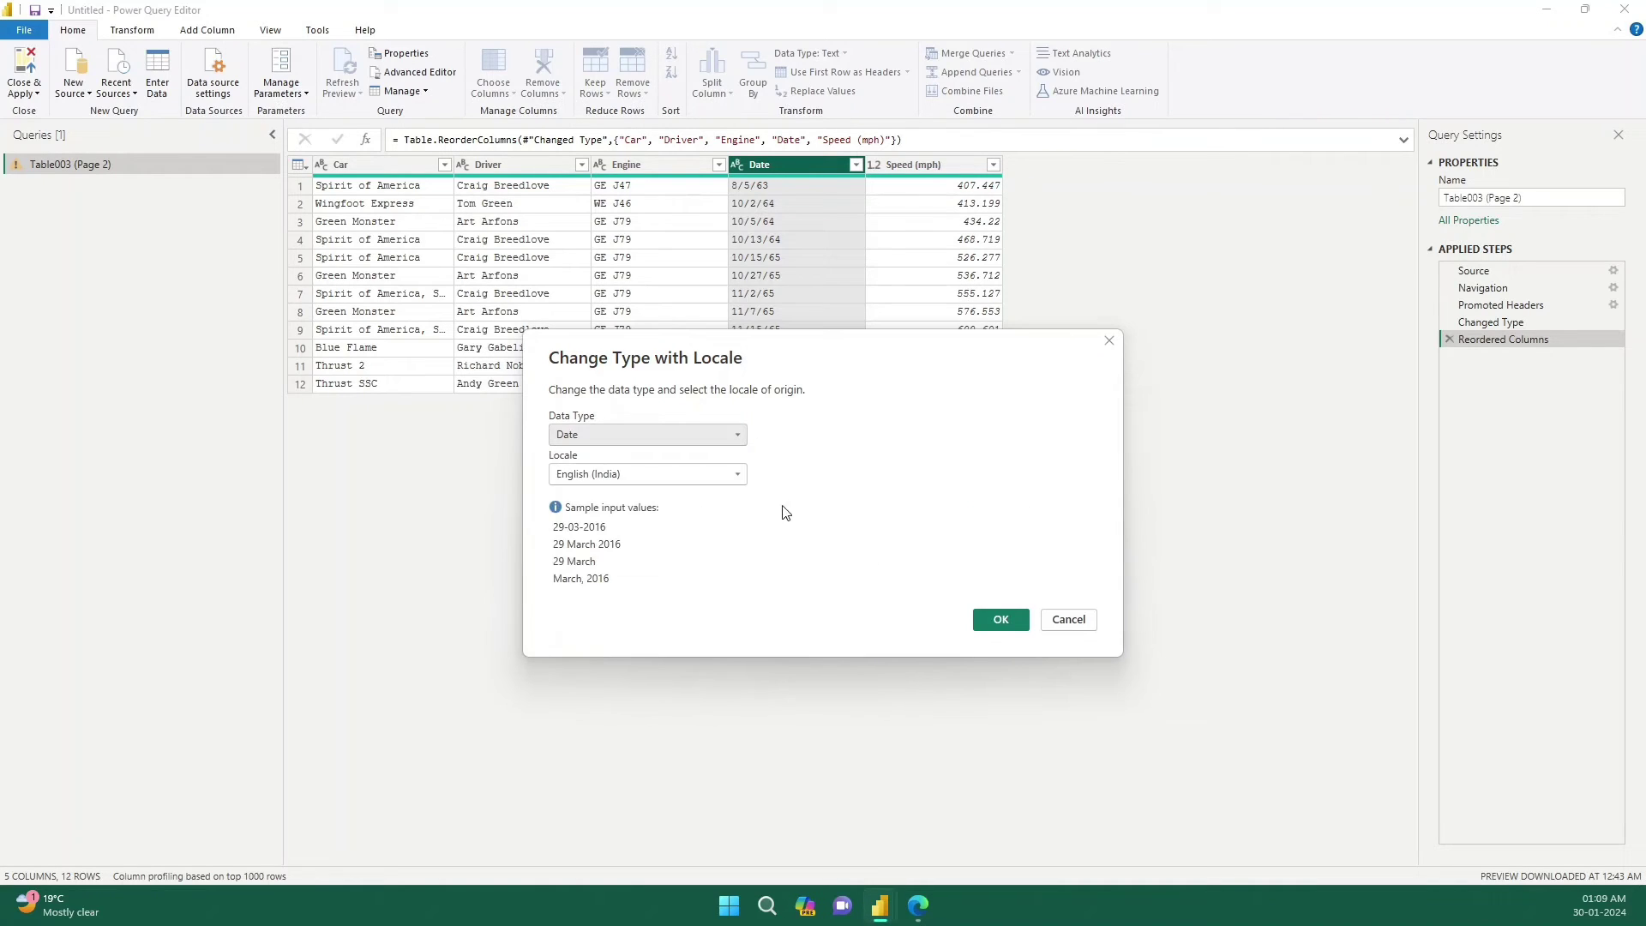
click(709, 480)
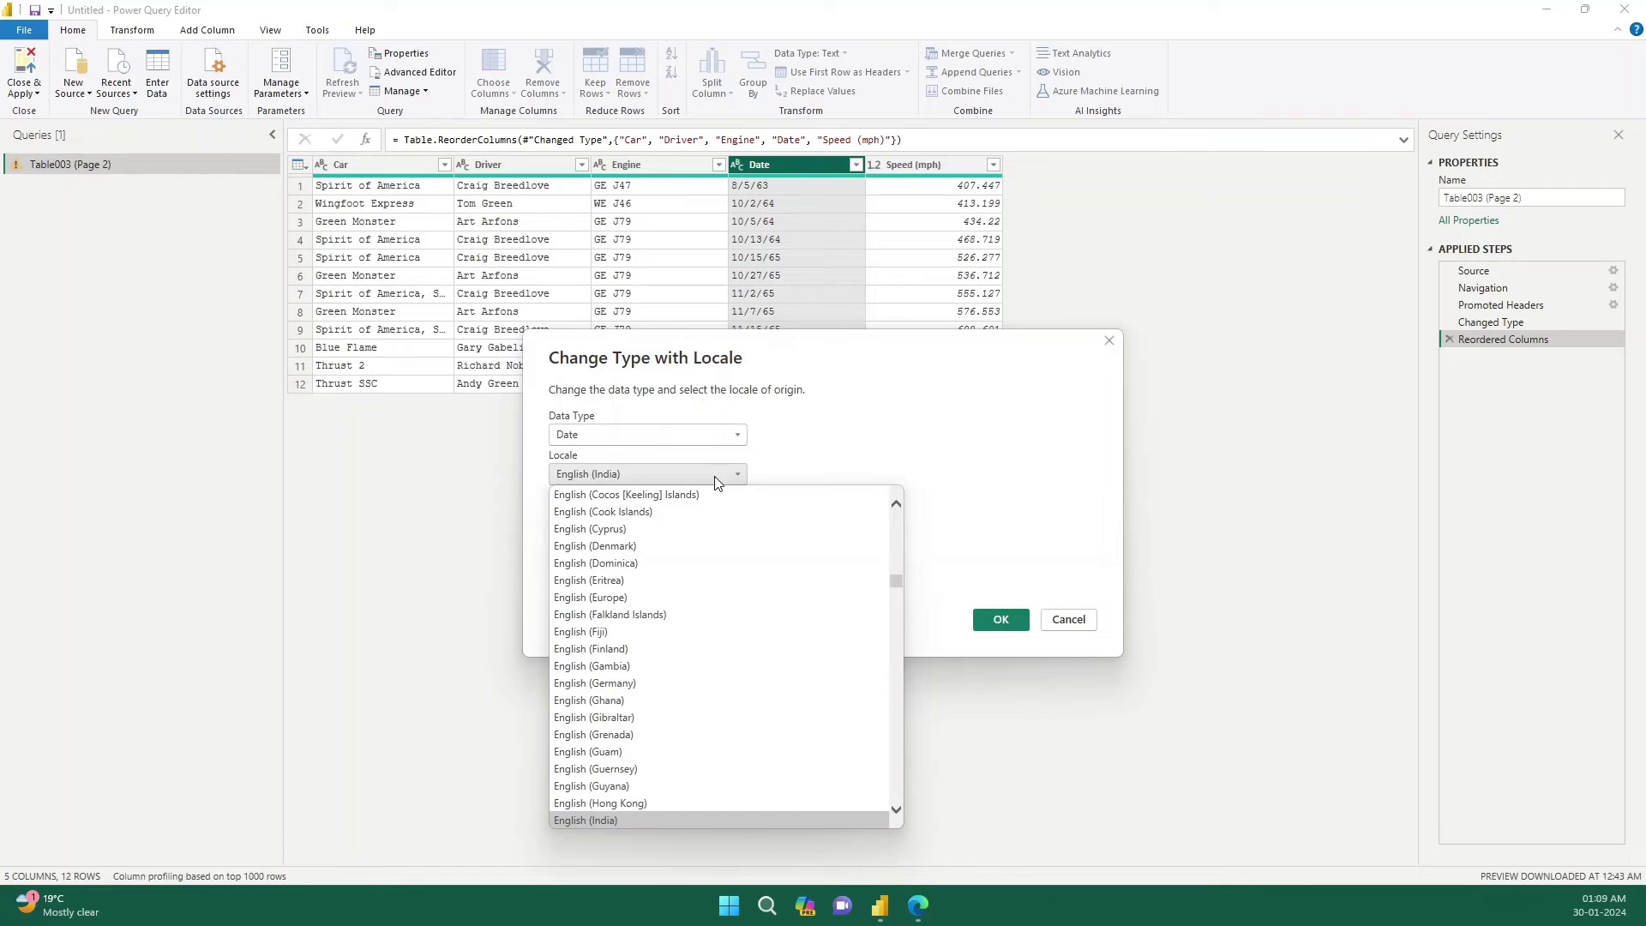
scroll(733, 645, down, 14)
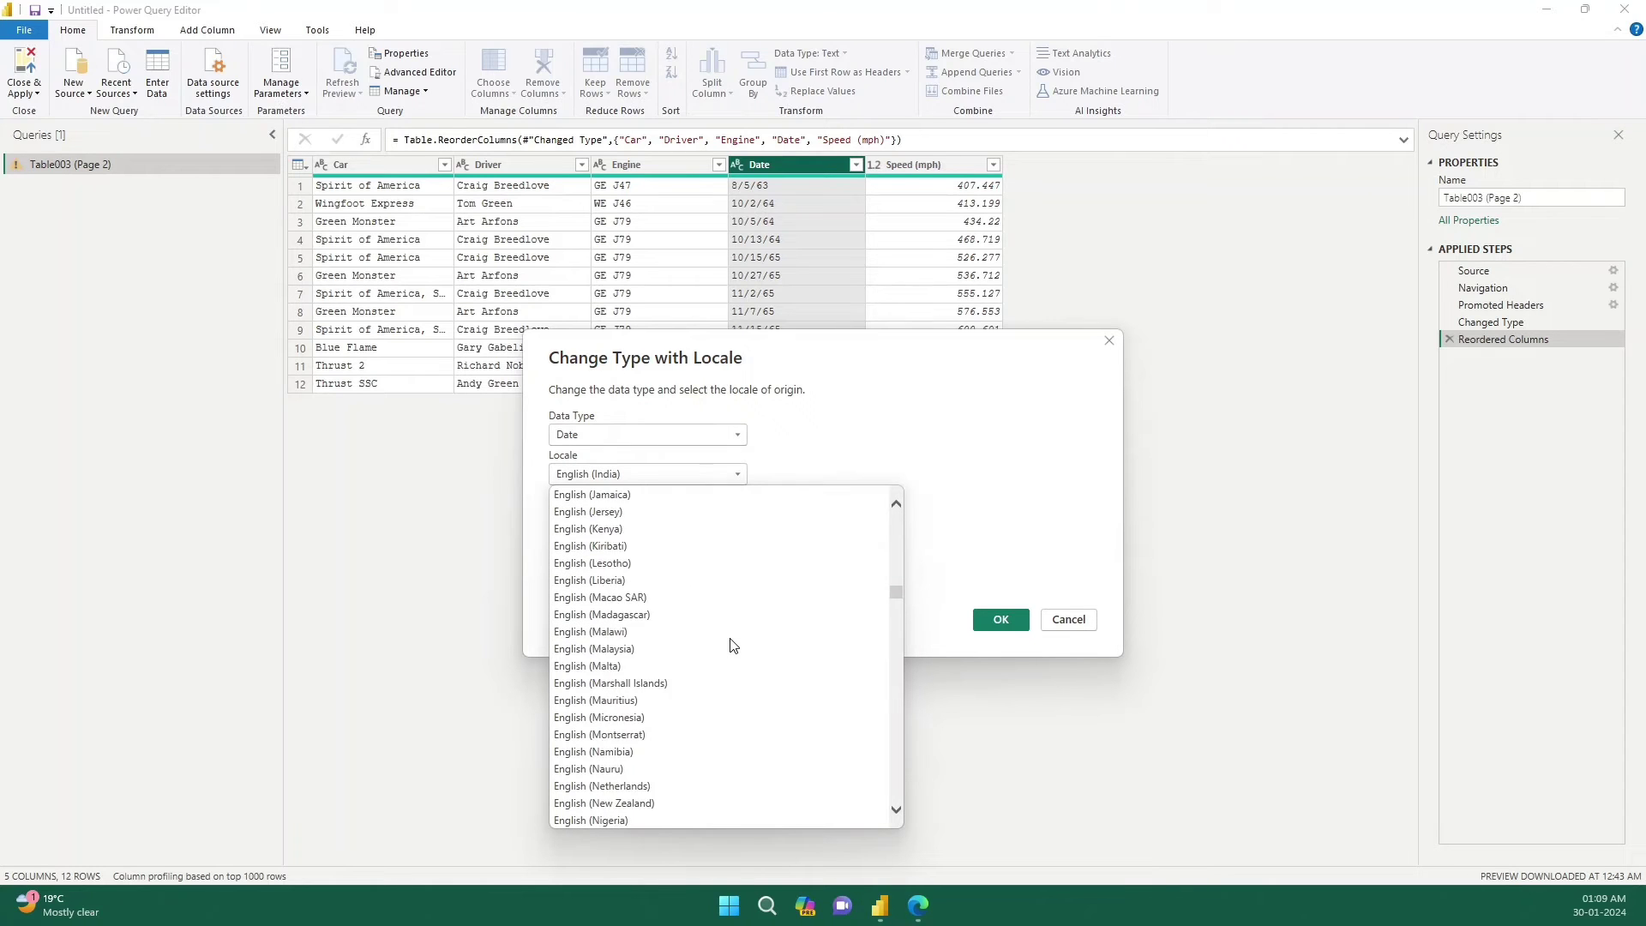
scroll(733, 645, down, 2)
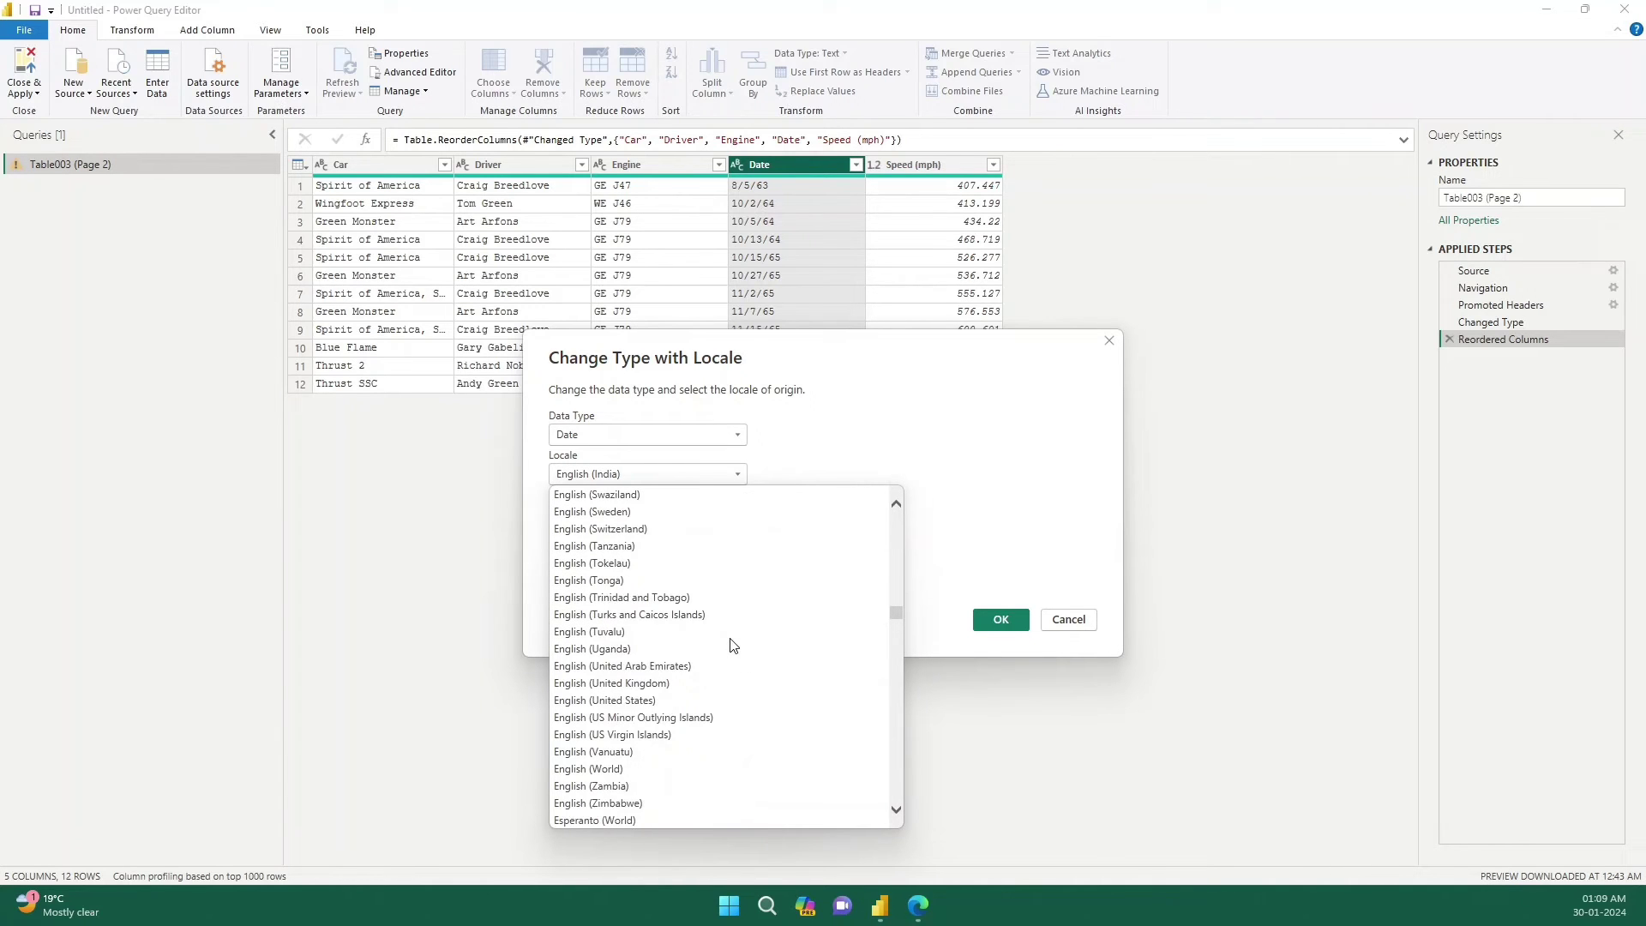
click(676, 699)
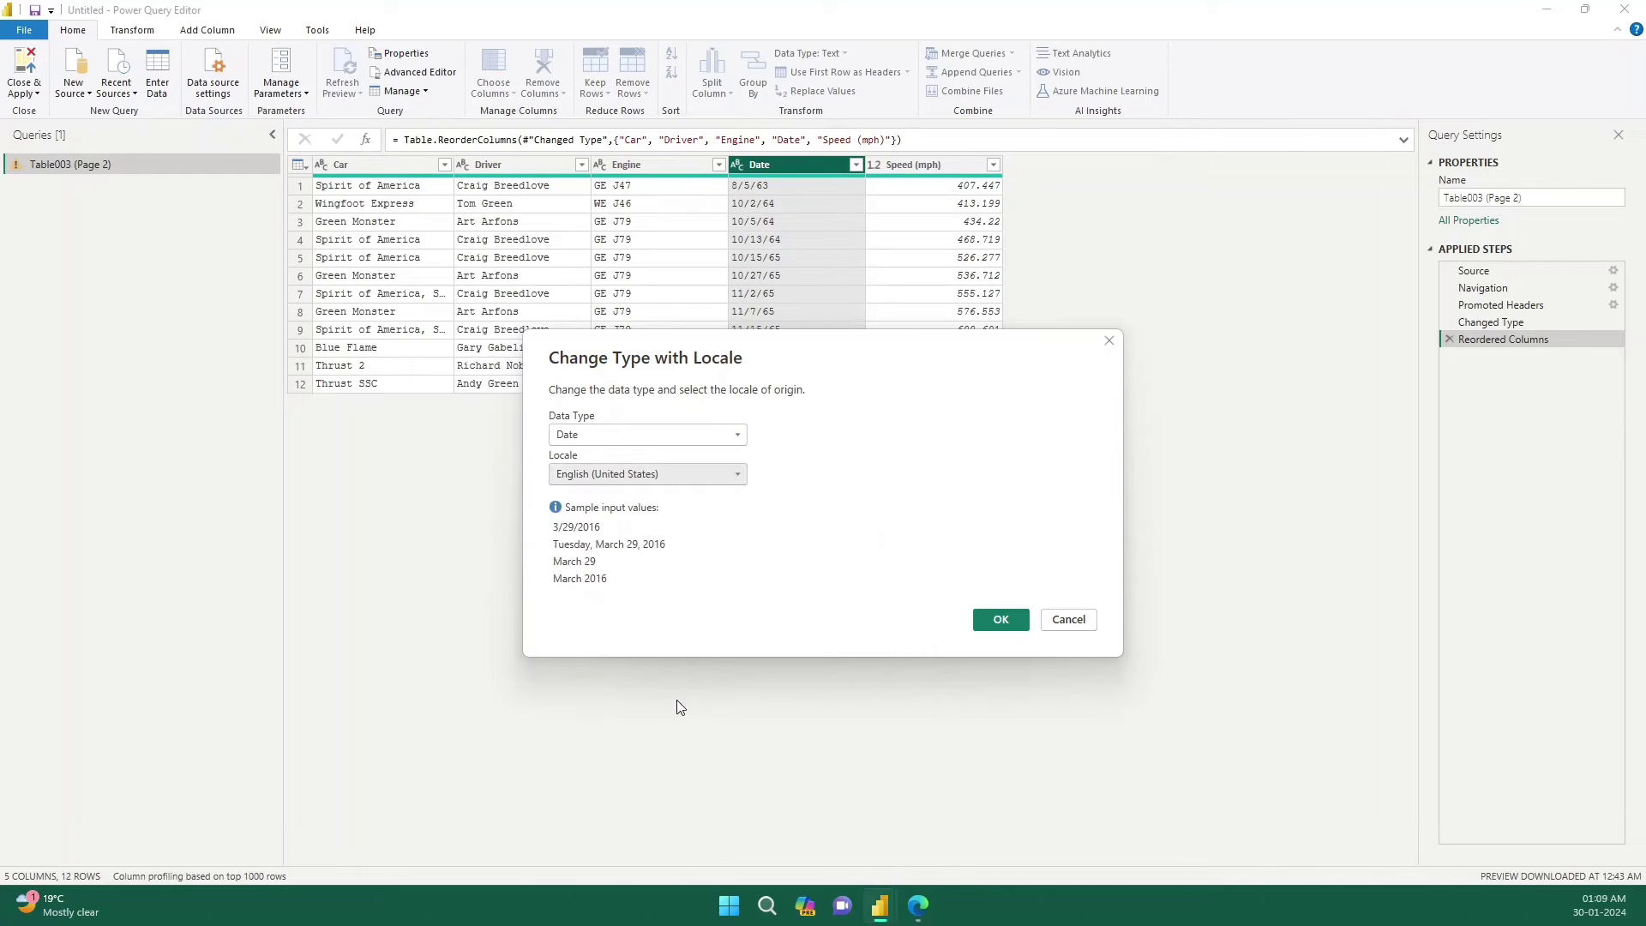
click(1000, 620)
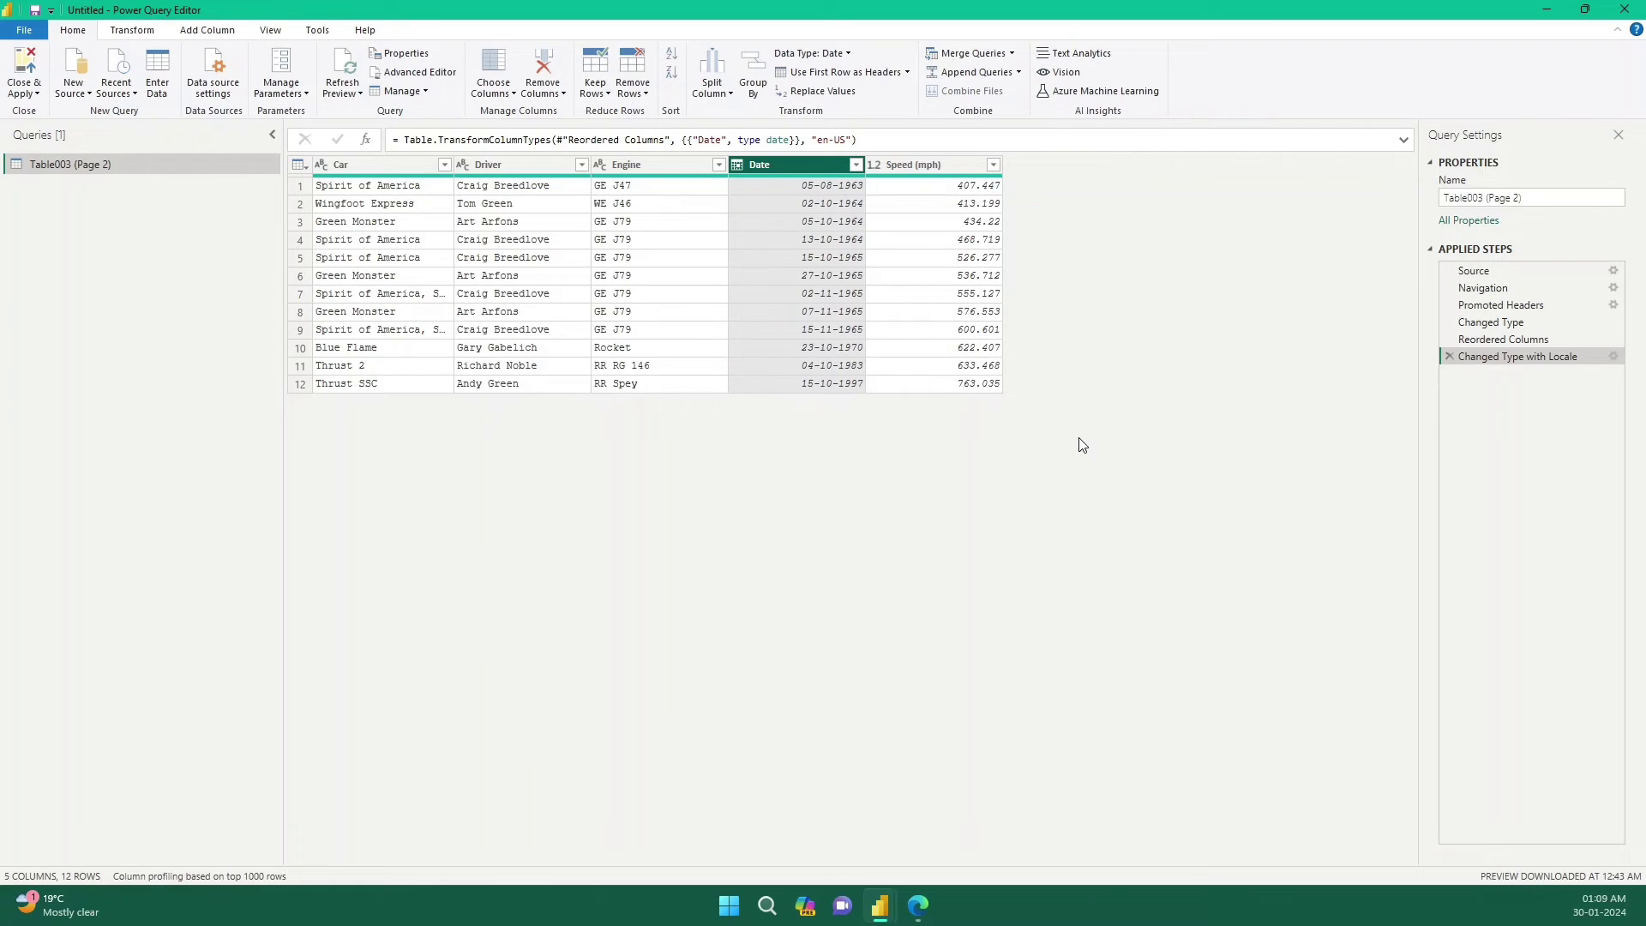
Rename the Table003 (Page 2) query to PDFTable and bring up the Close & Apply options.
double_click(138, 167)
text(P)
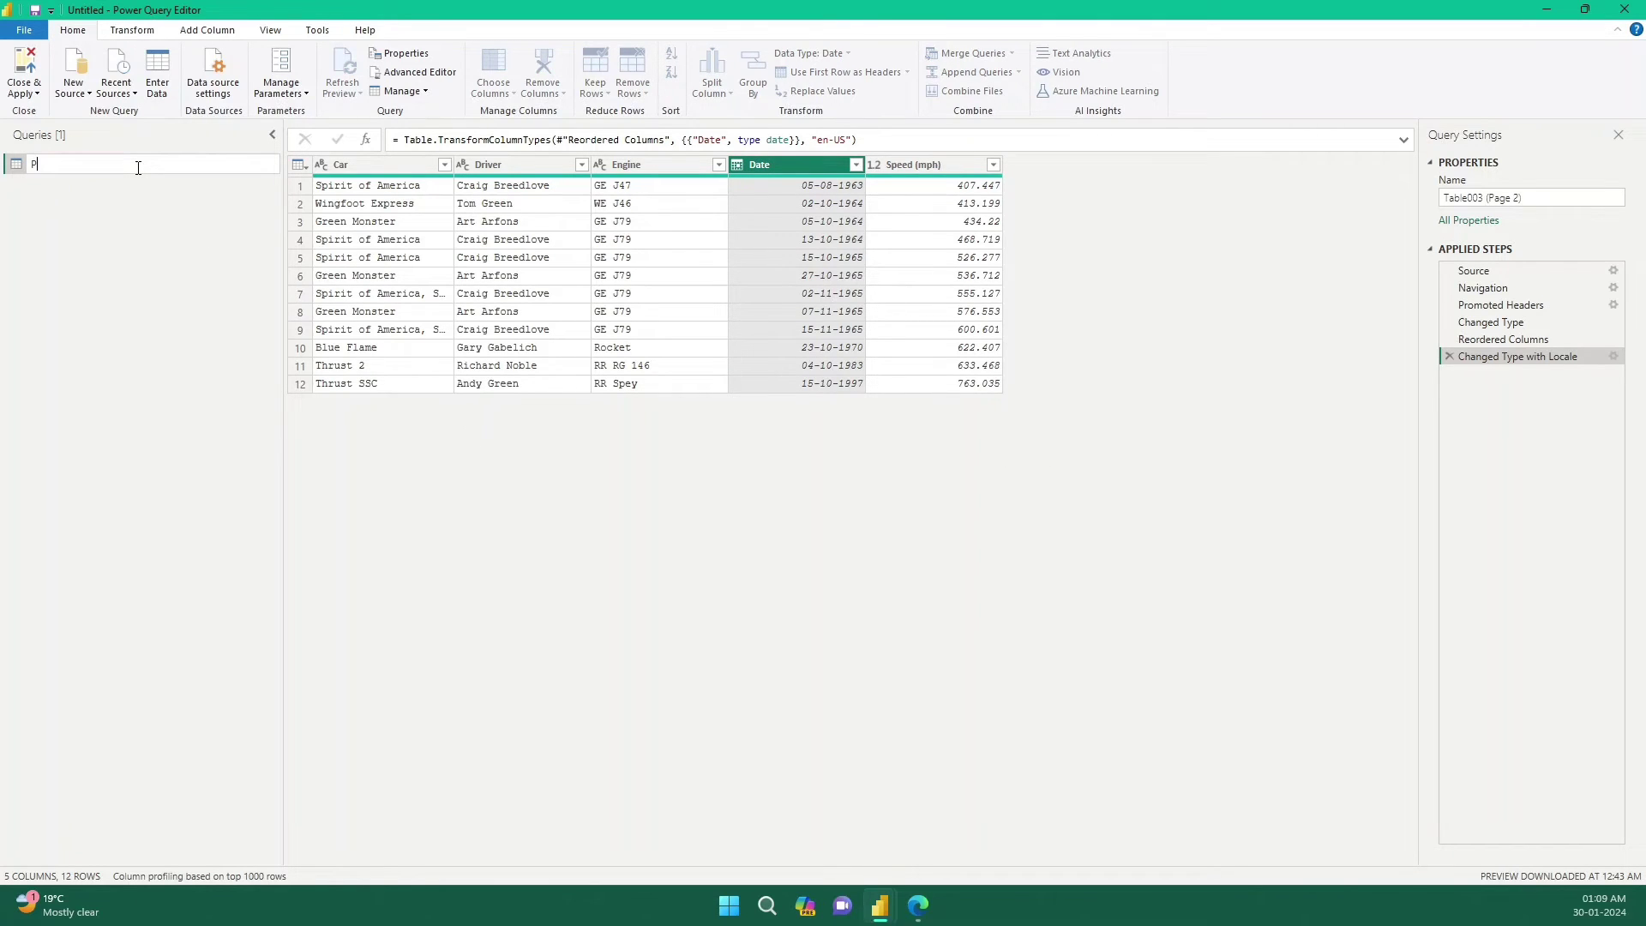
text(DFTable)
click(175, 263)
click(36, 93)
Load PDFTable into the report and build a visual from the Car and Speed (mph) fields.
click(47, 131)
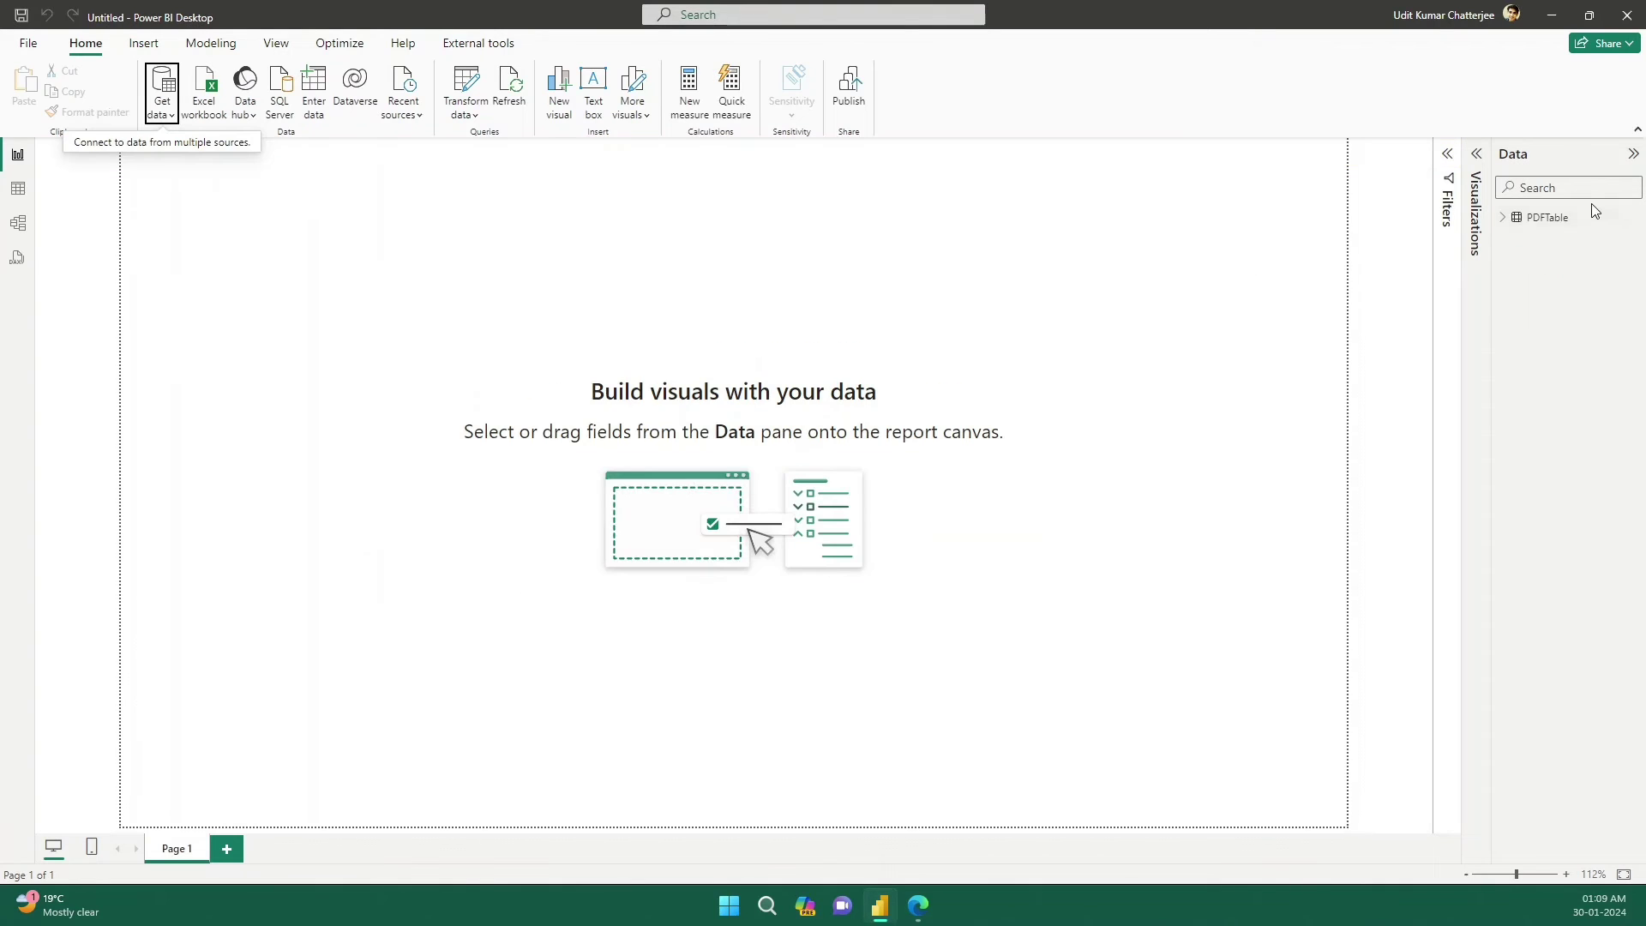
click(1534, 220)
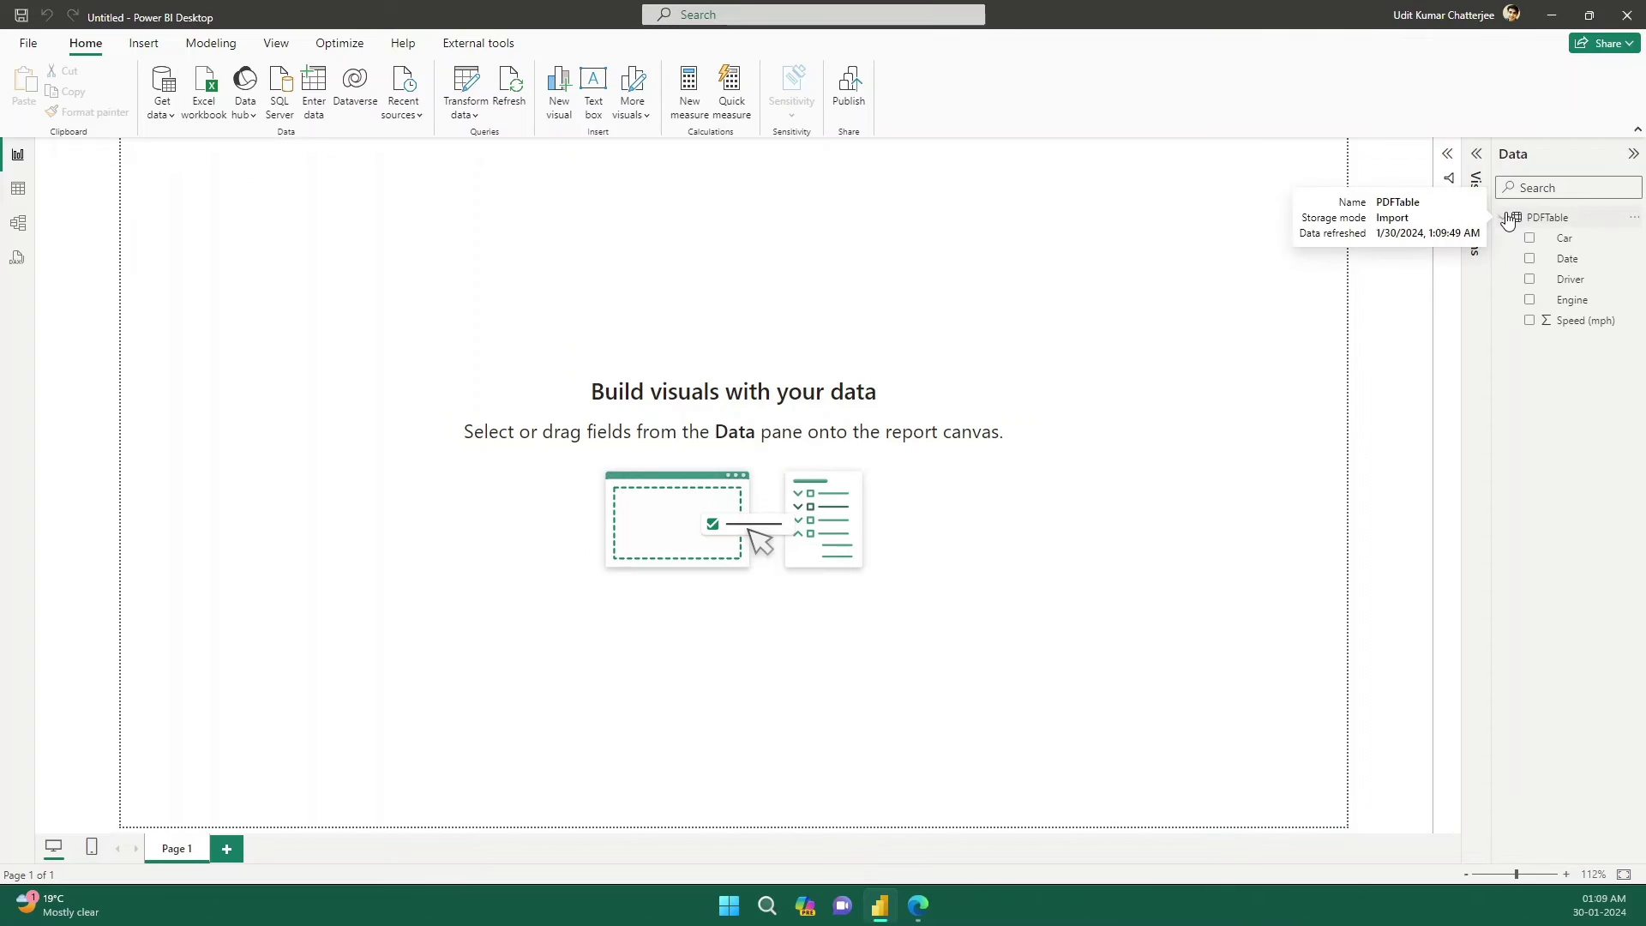
drag(1568, 249, 511, 315)
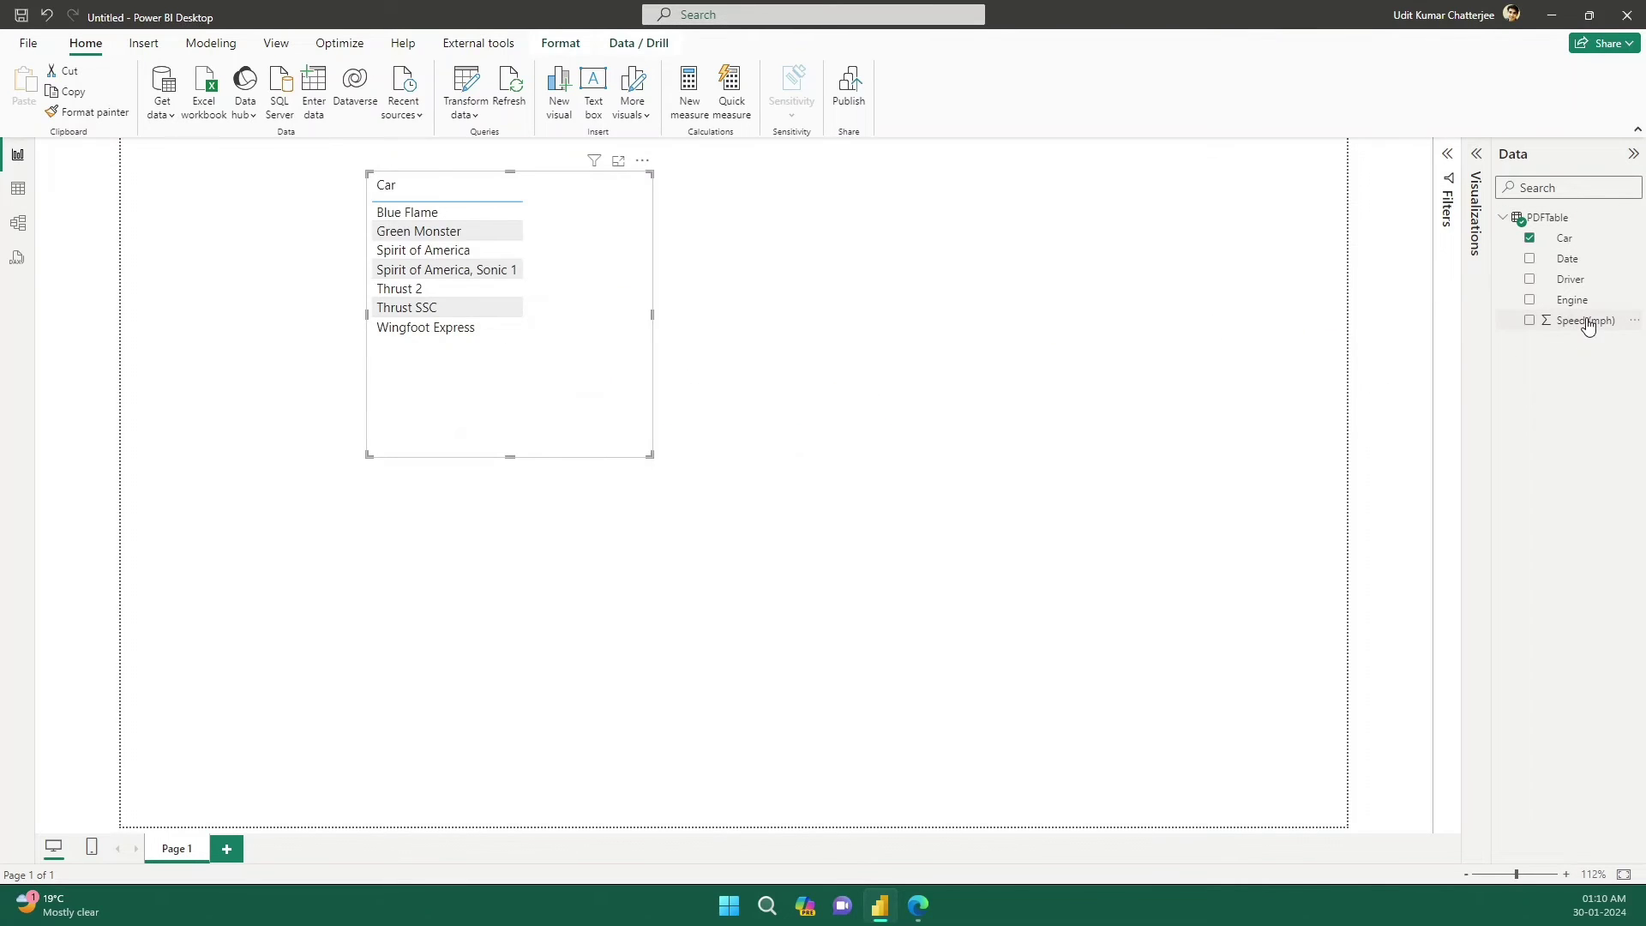
drag(1586, 321, 620, 320)
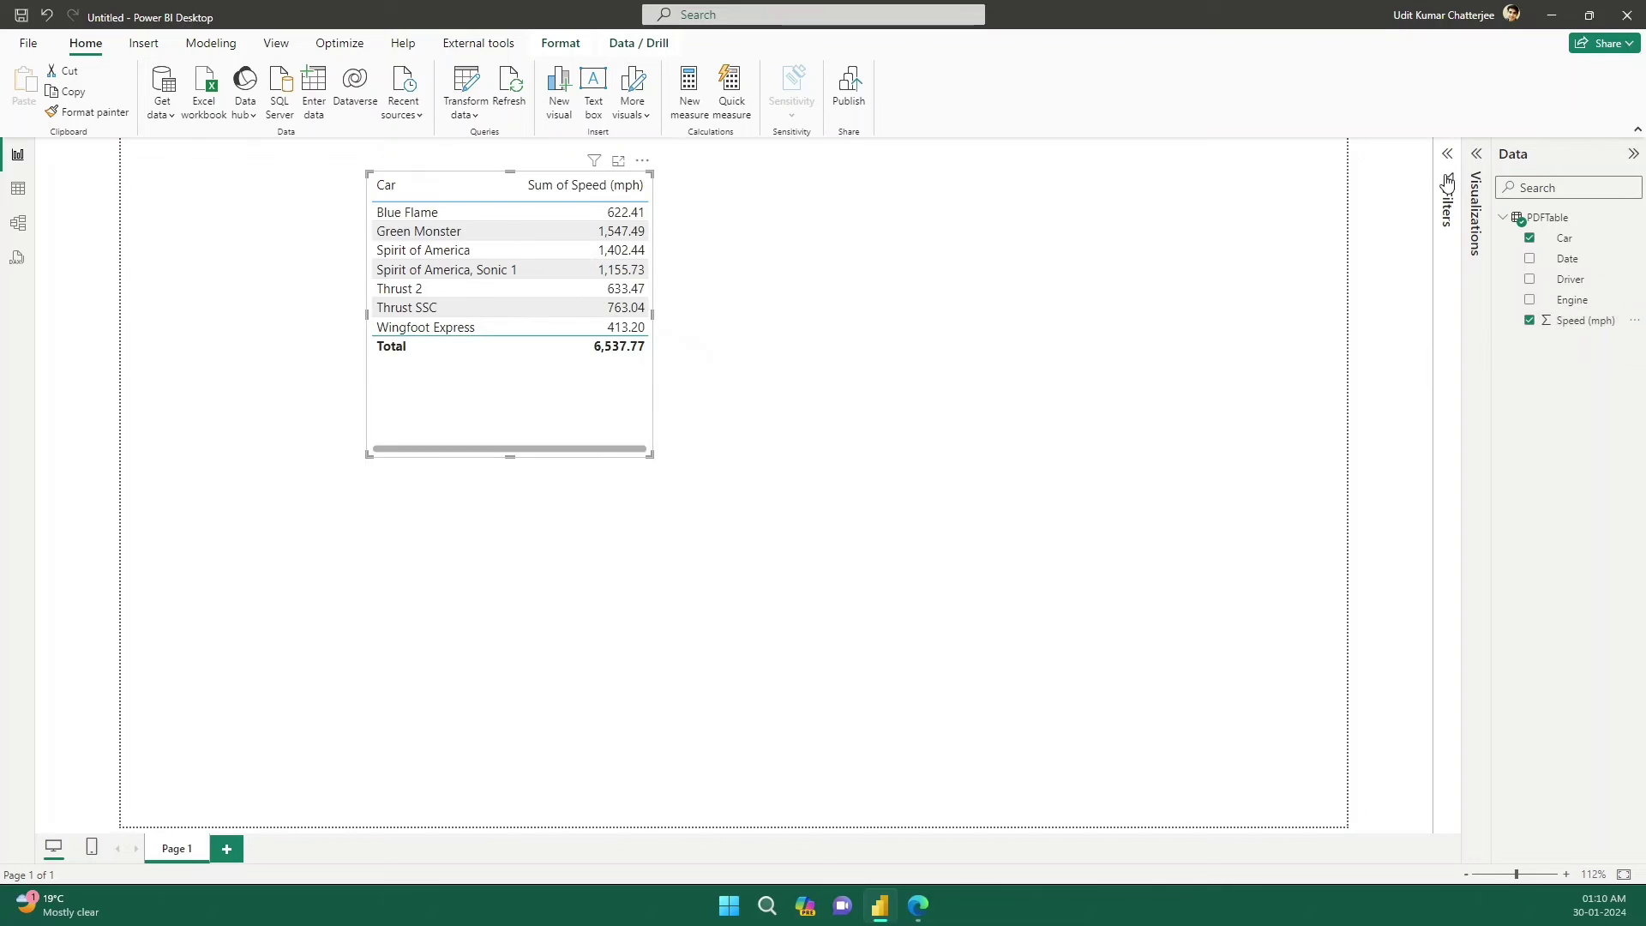
Turn the visual into a stacked bar chart, then enlarge and reposition it on the page.
click(1476, 160)
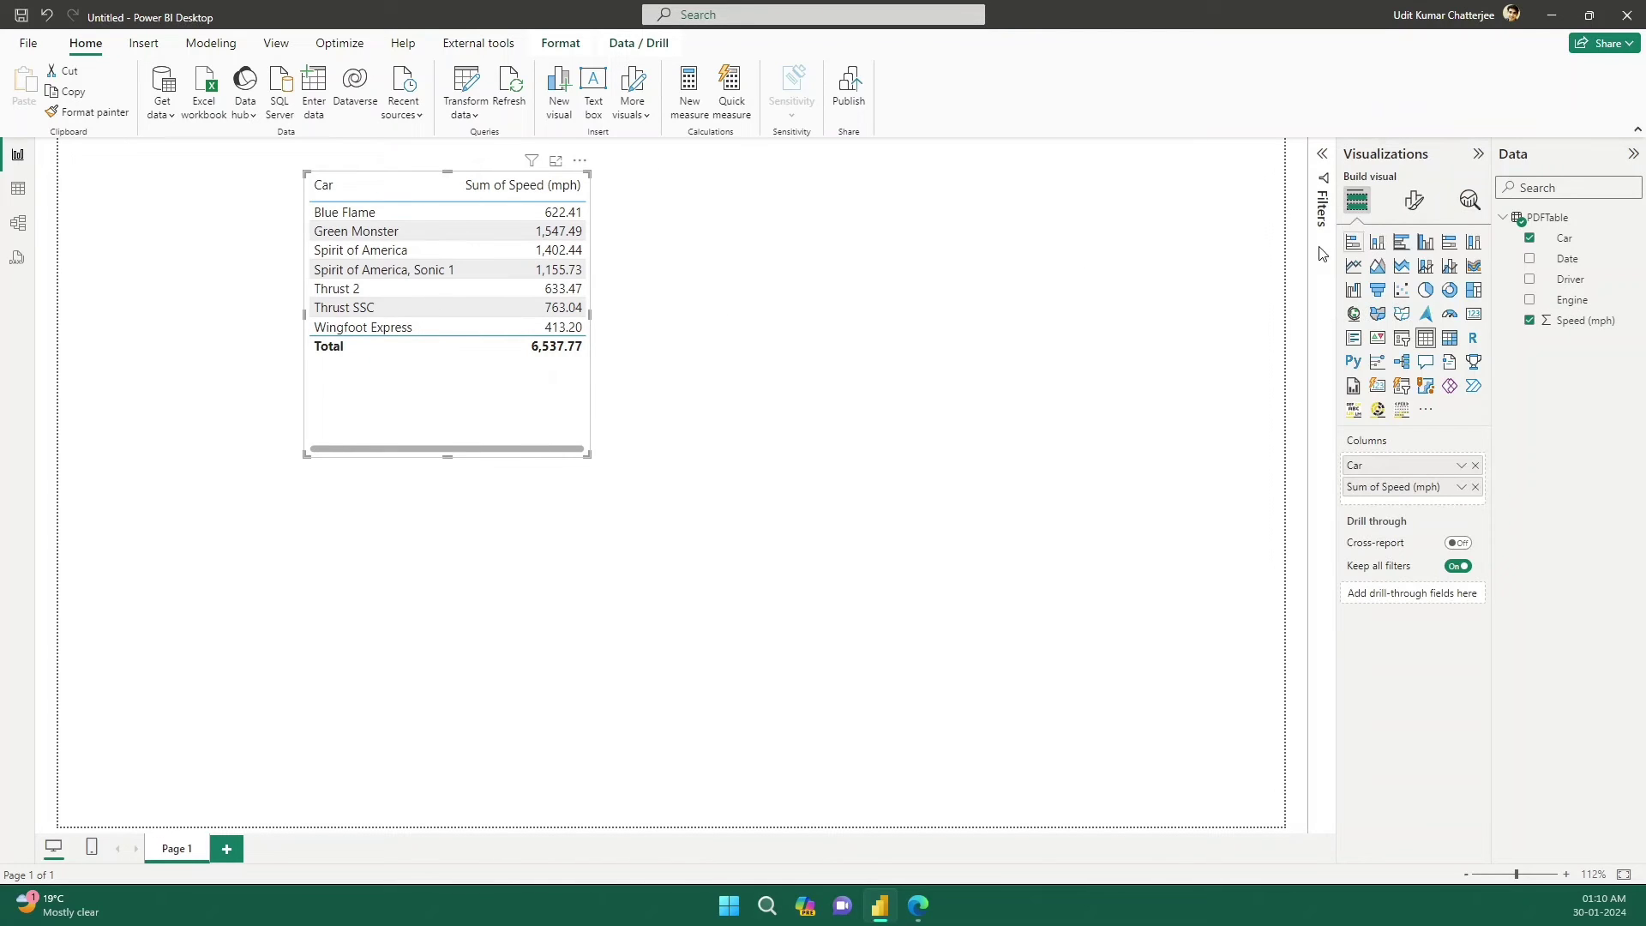
click(1353, 242)
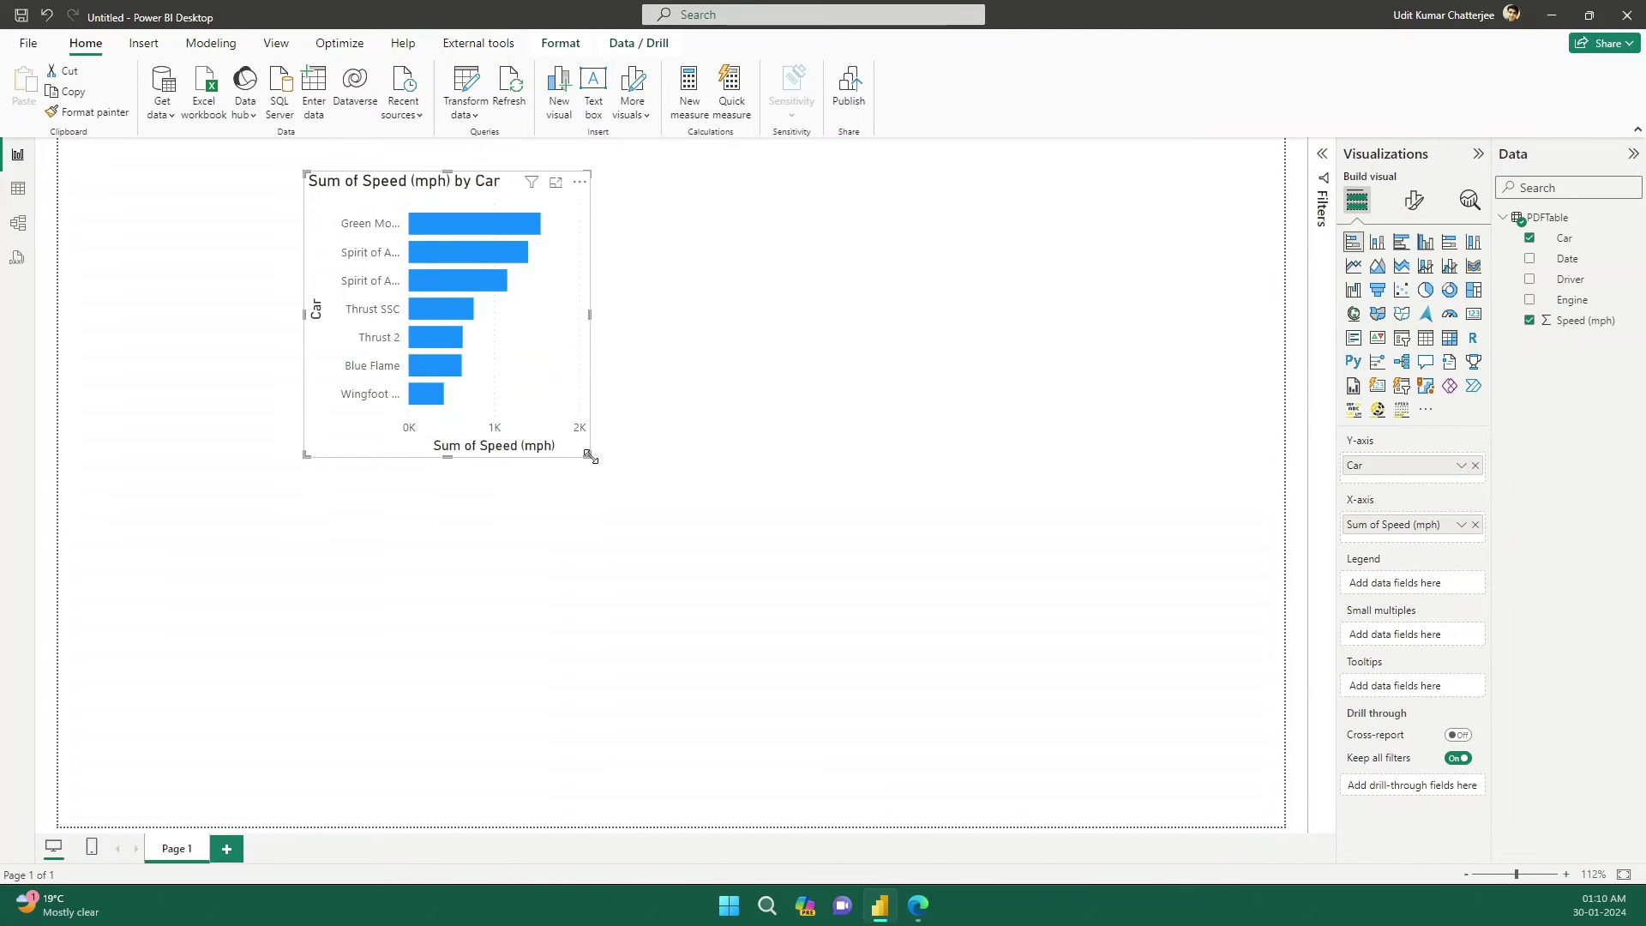
drag(589, 454, 767, 511)
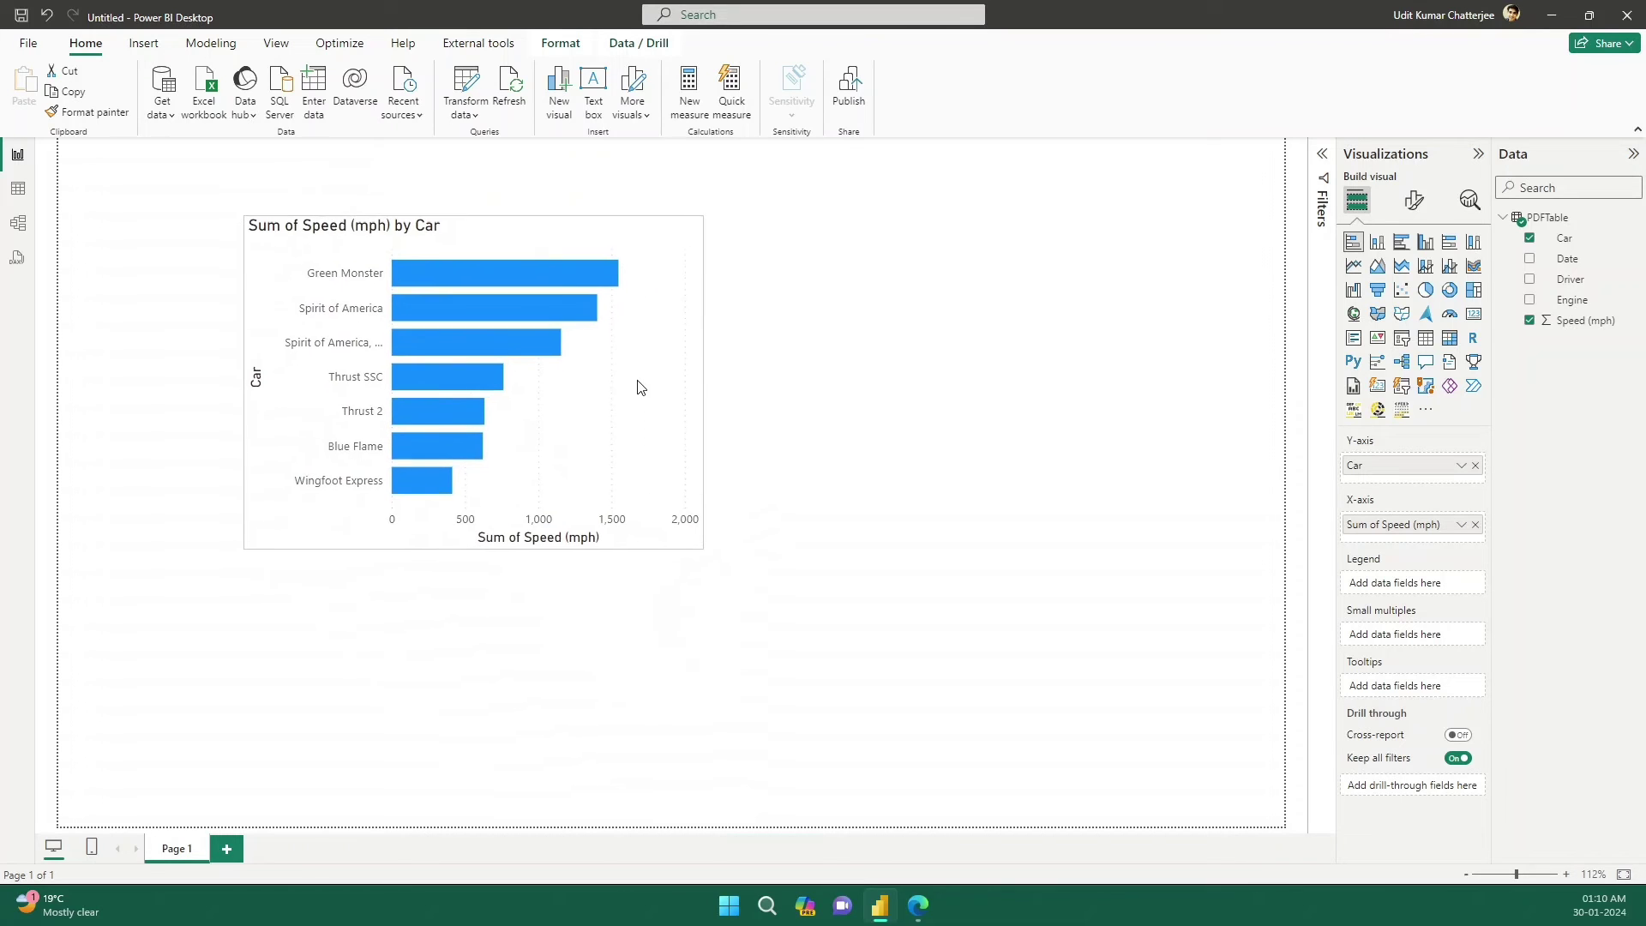
drag(703, 343, 640, 389)
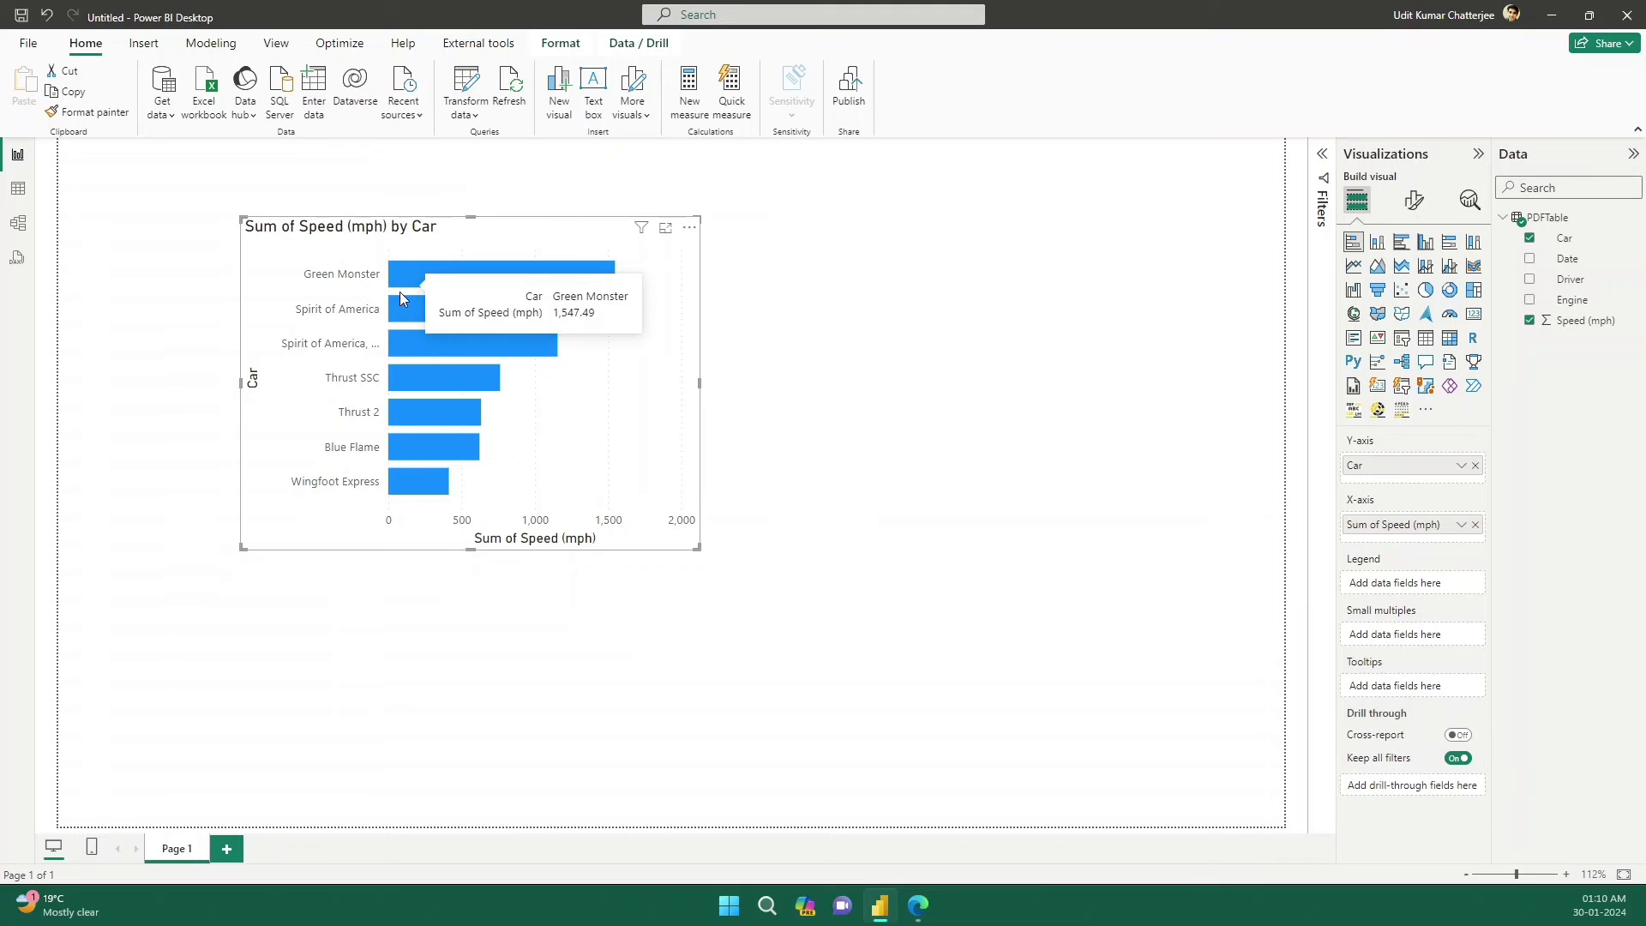
click(830, 398)
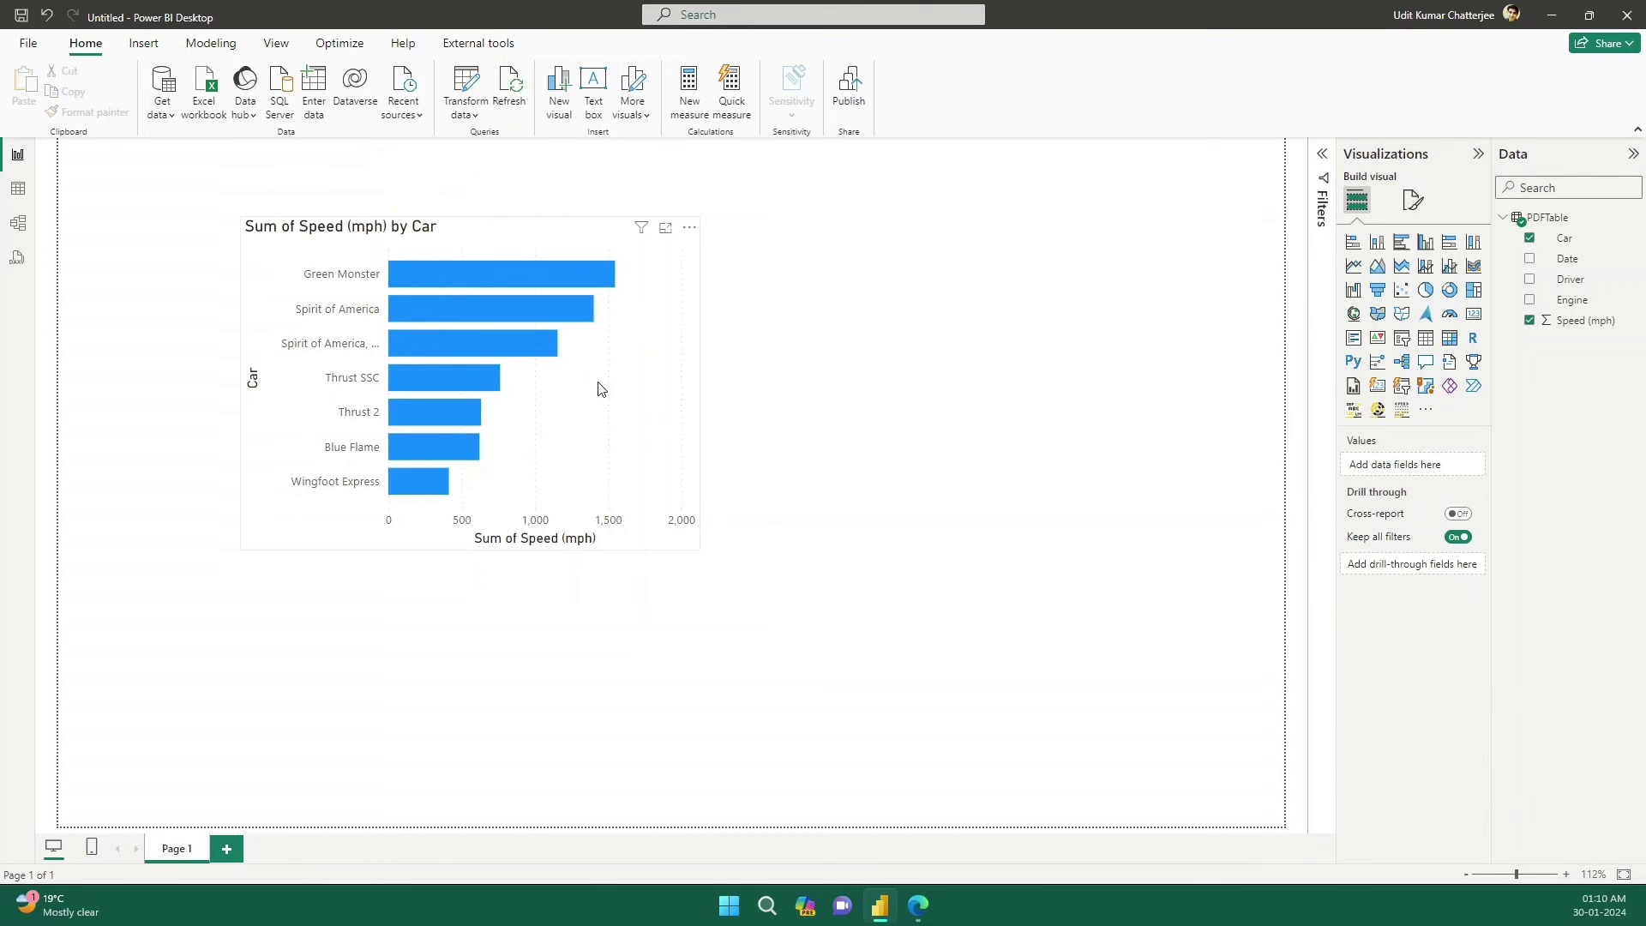
key(ctrl+z)
Deselect the Speed (mph) by Car bar chart on the report canvas.
click(753, 390)
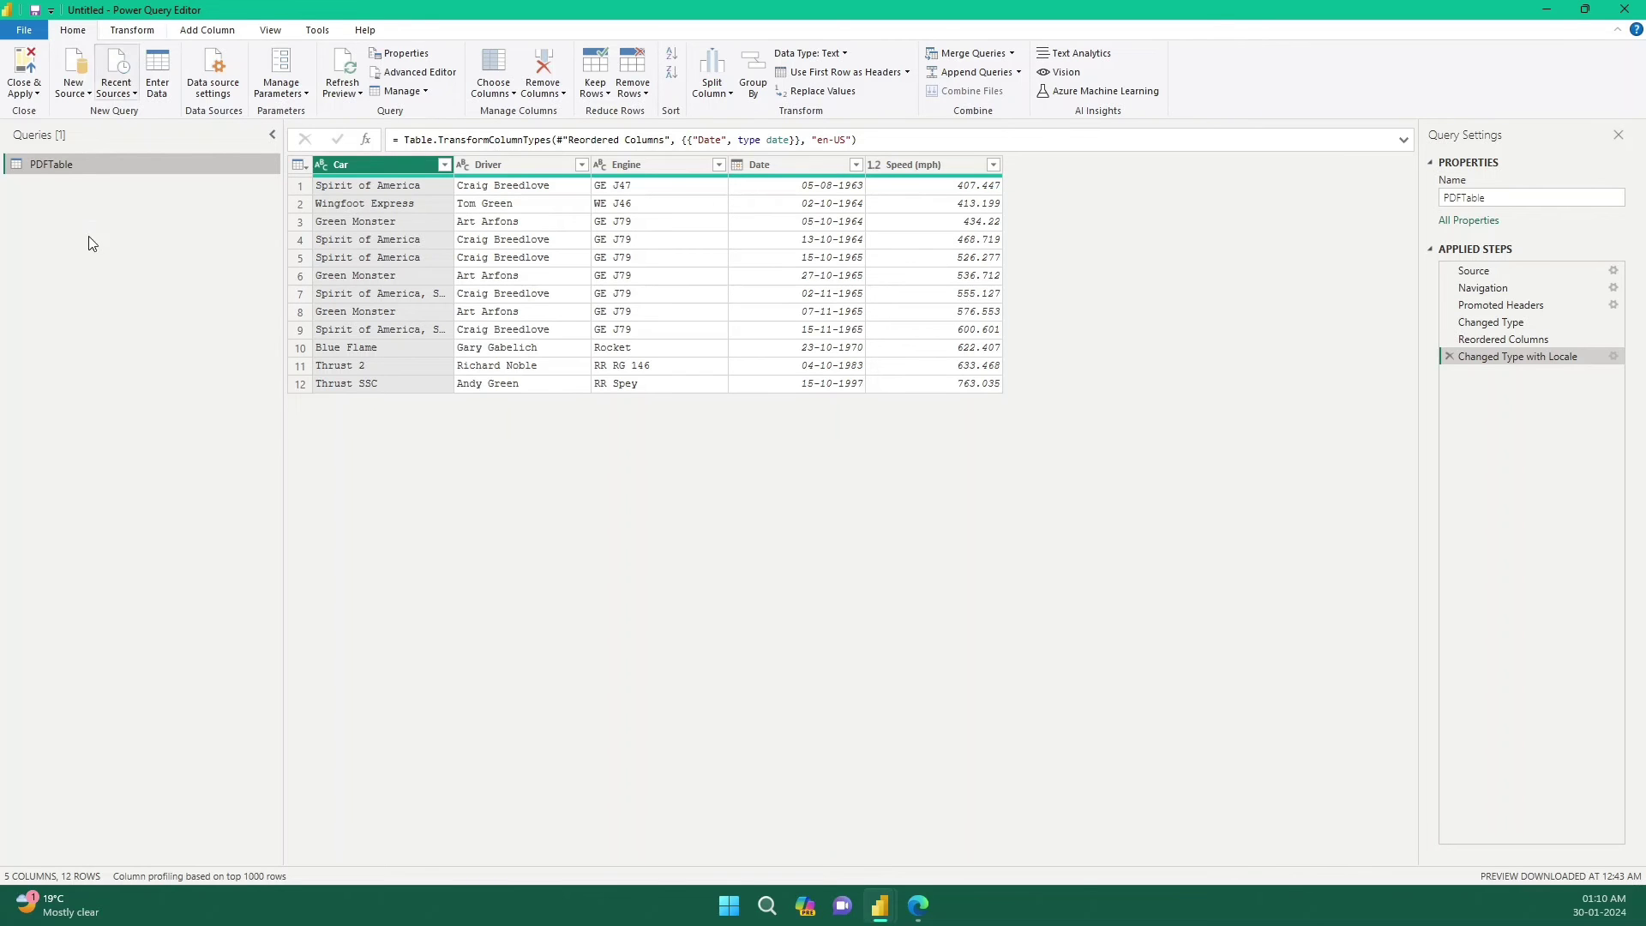
Add a New Source > Web connection using the sample PDF's URL copied from Edge's address bar.
click(86, 94)
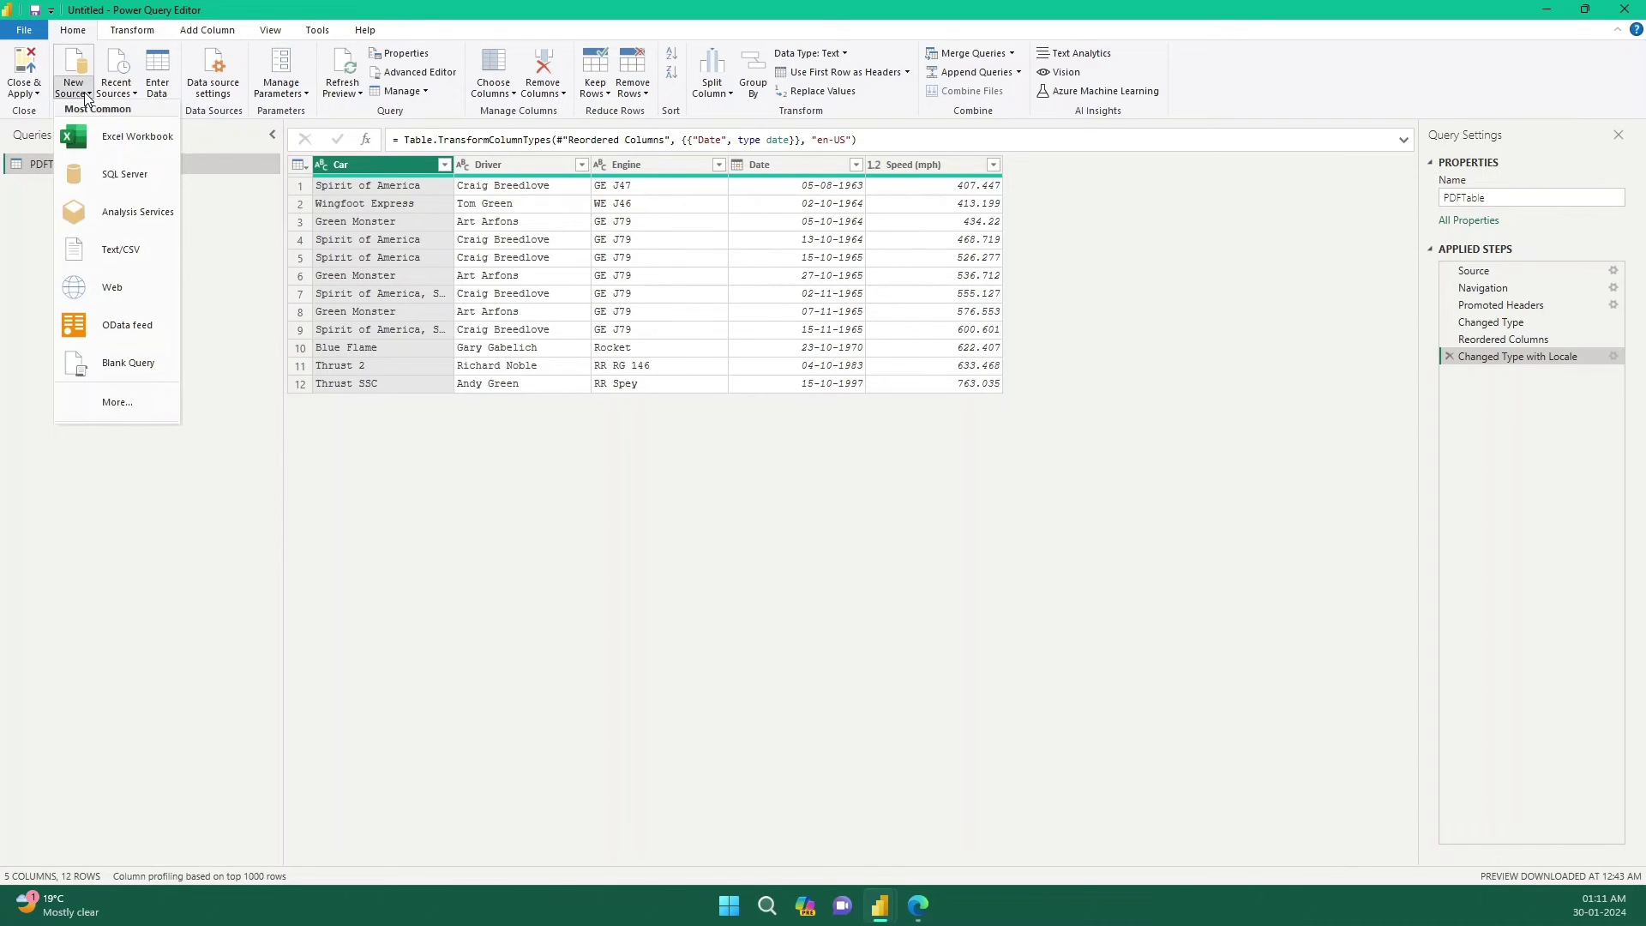
click(145, 288)
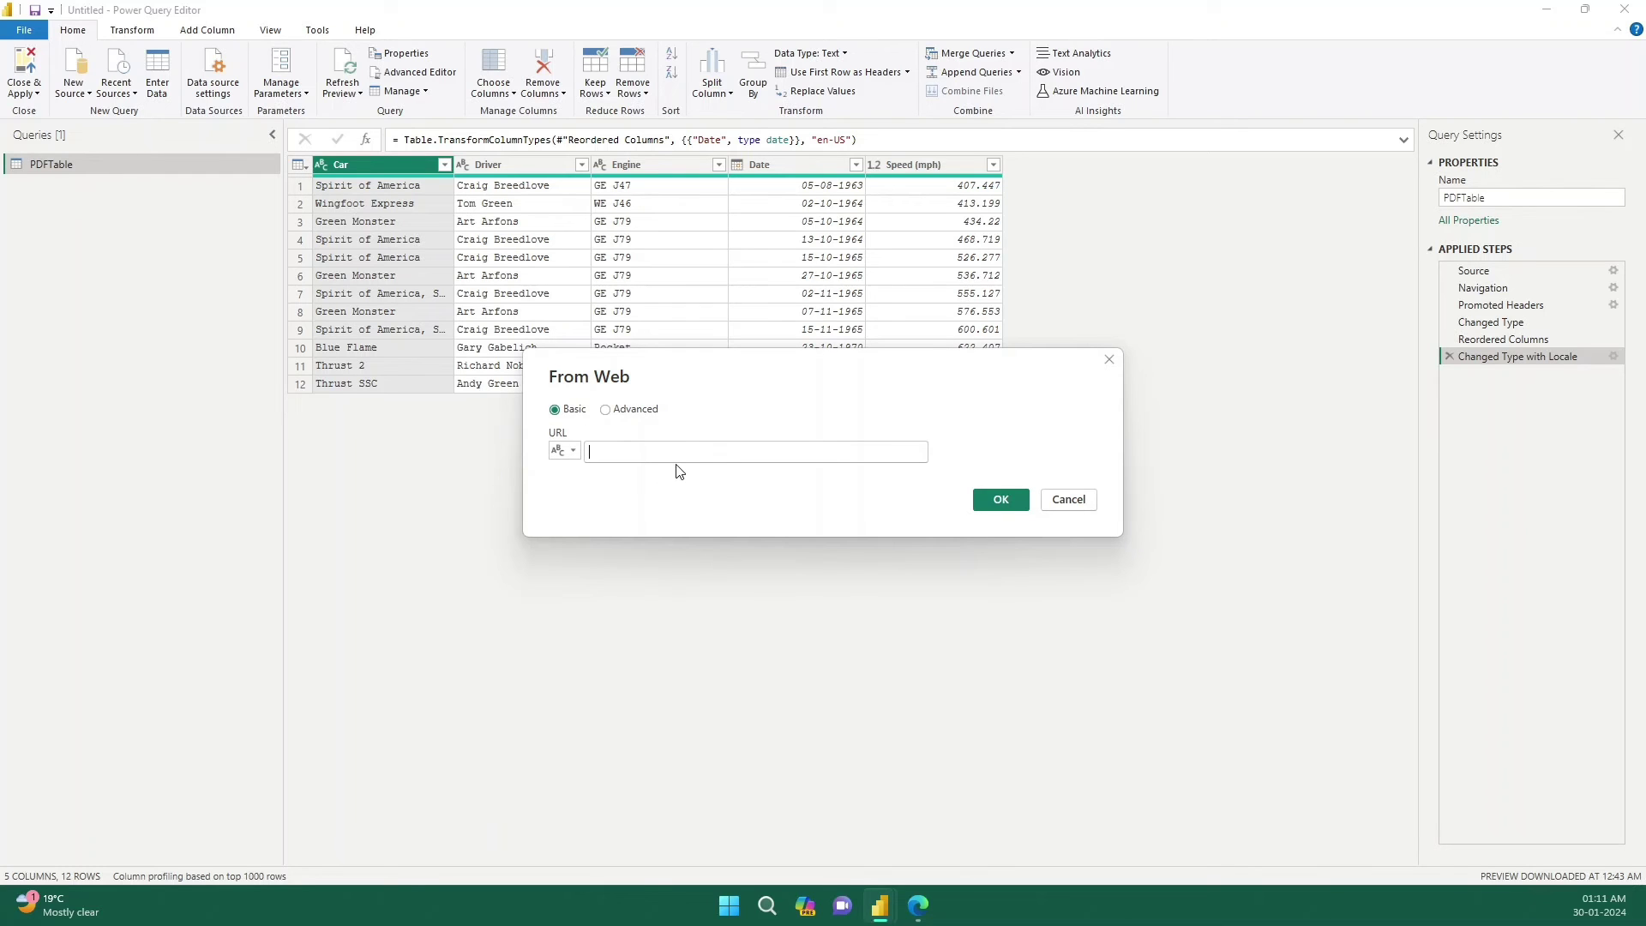
click(915, 907)
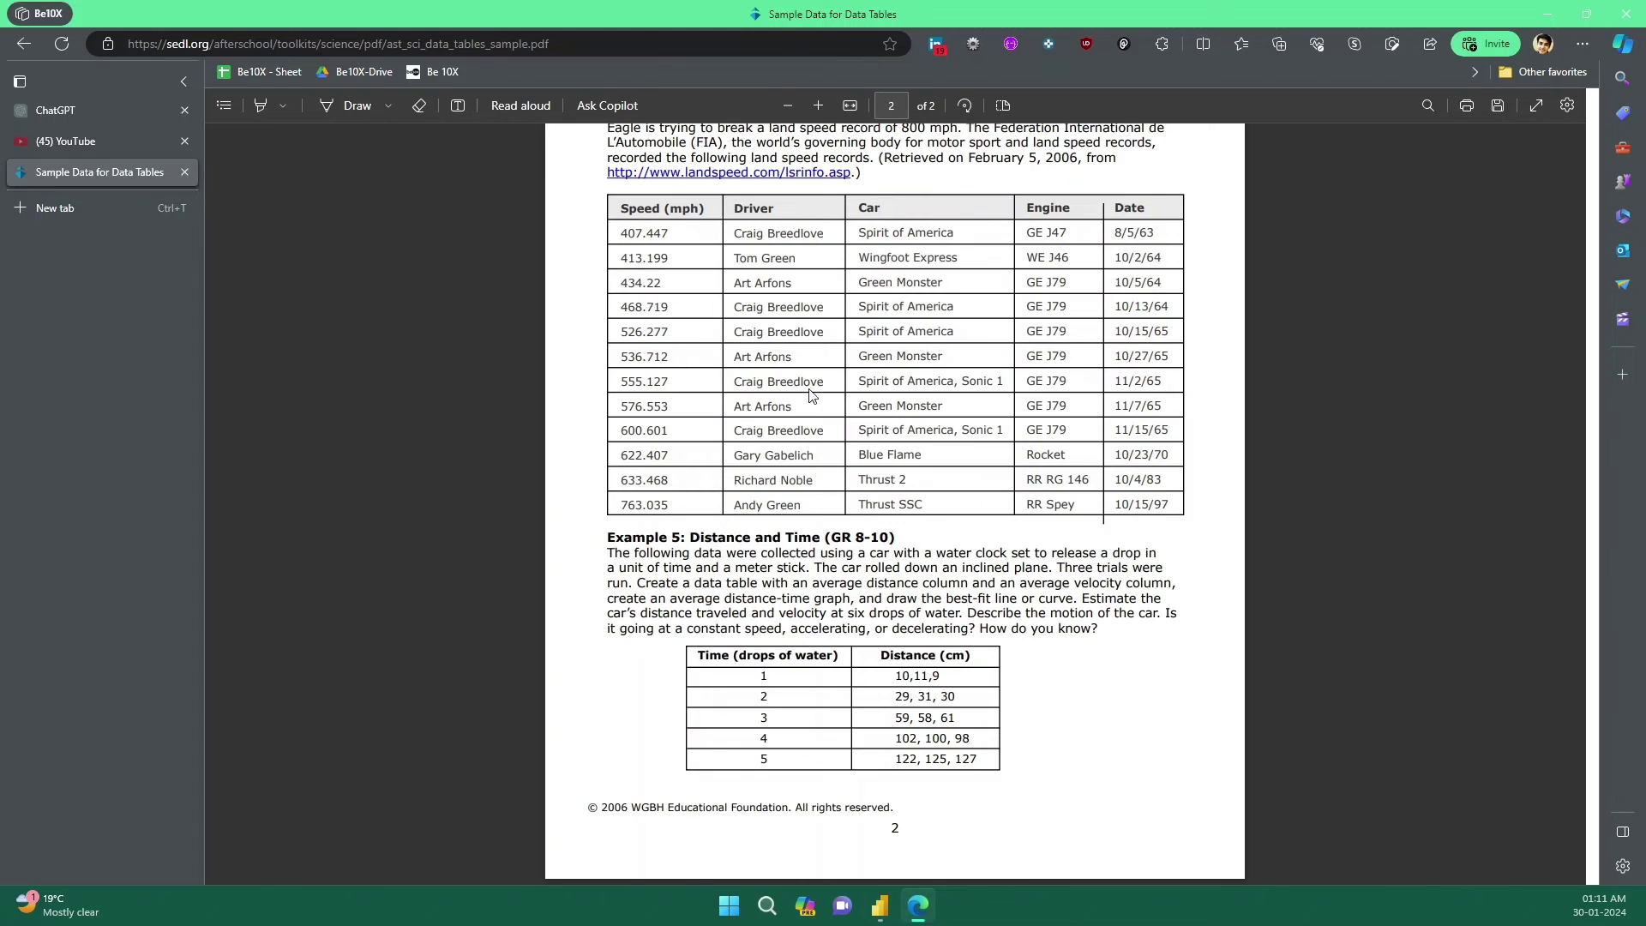
click(602, 49)
key(ctrl+c)
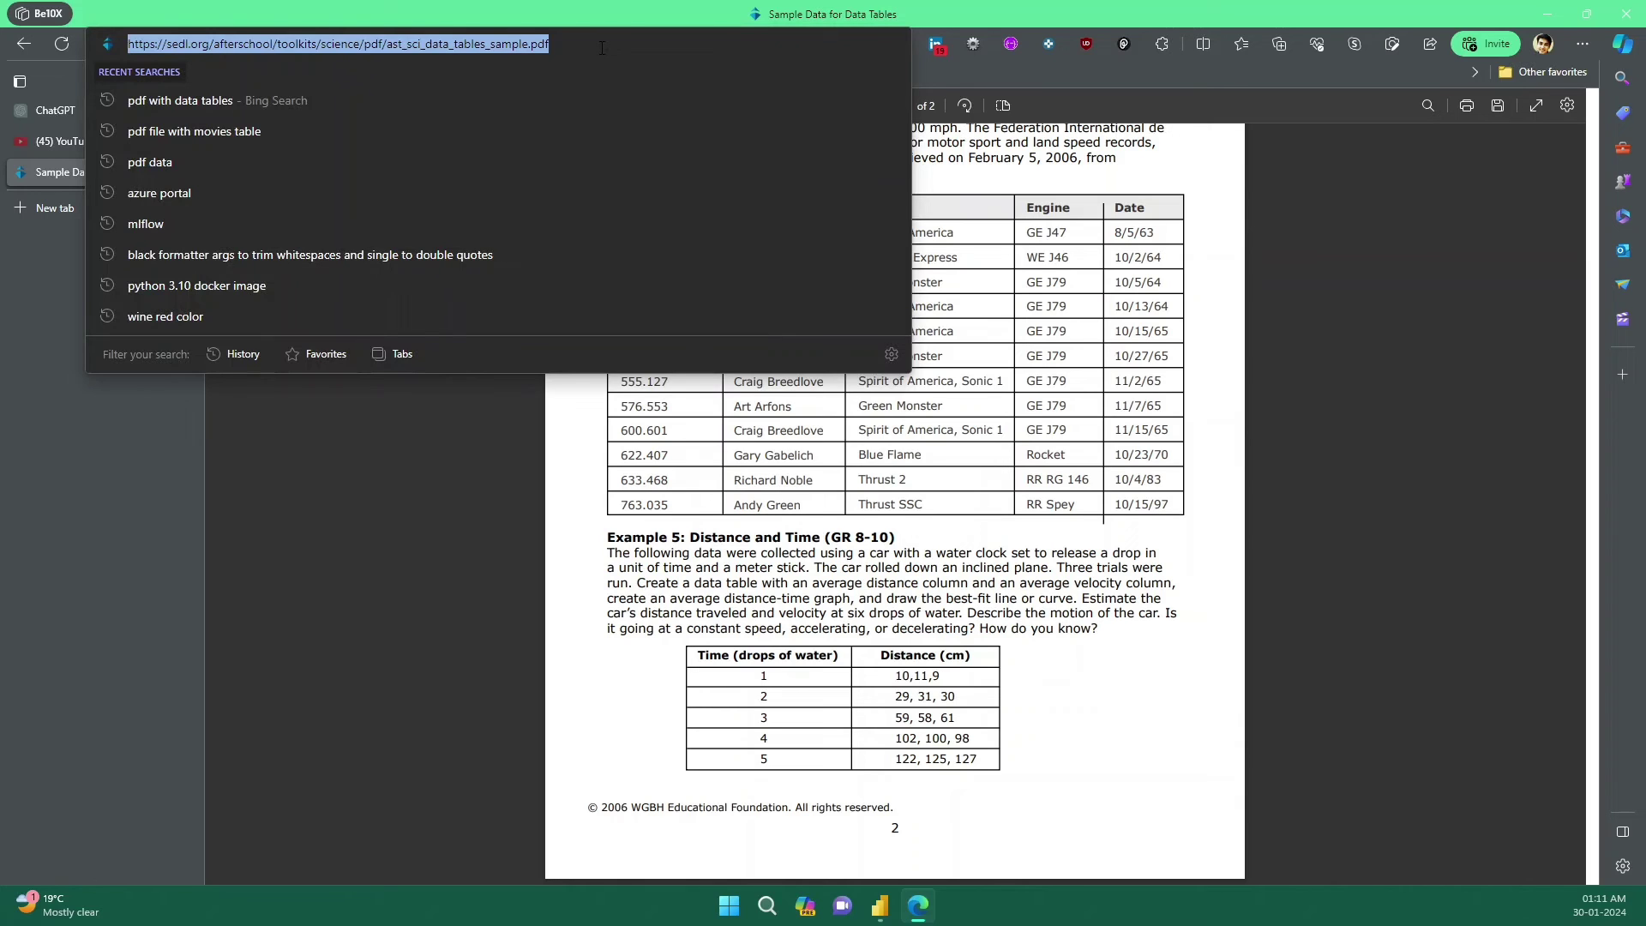
click(916, 907)
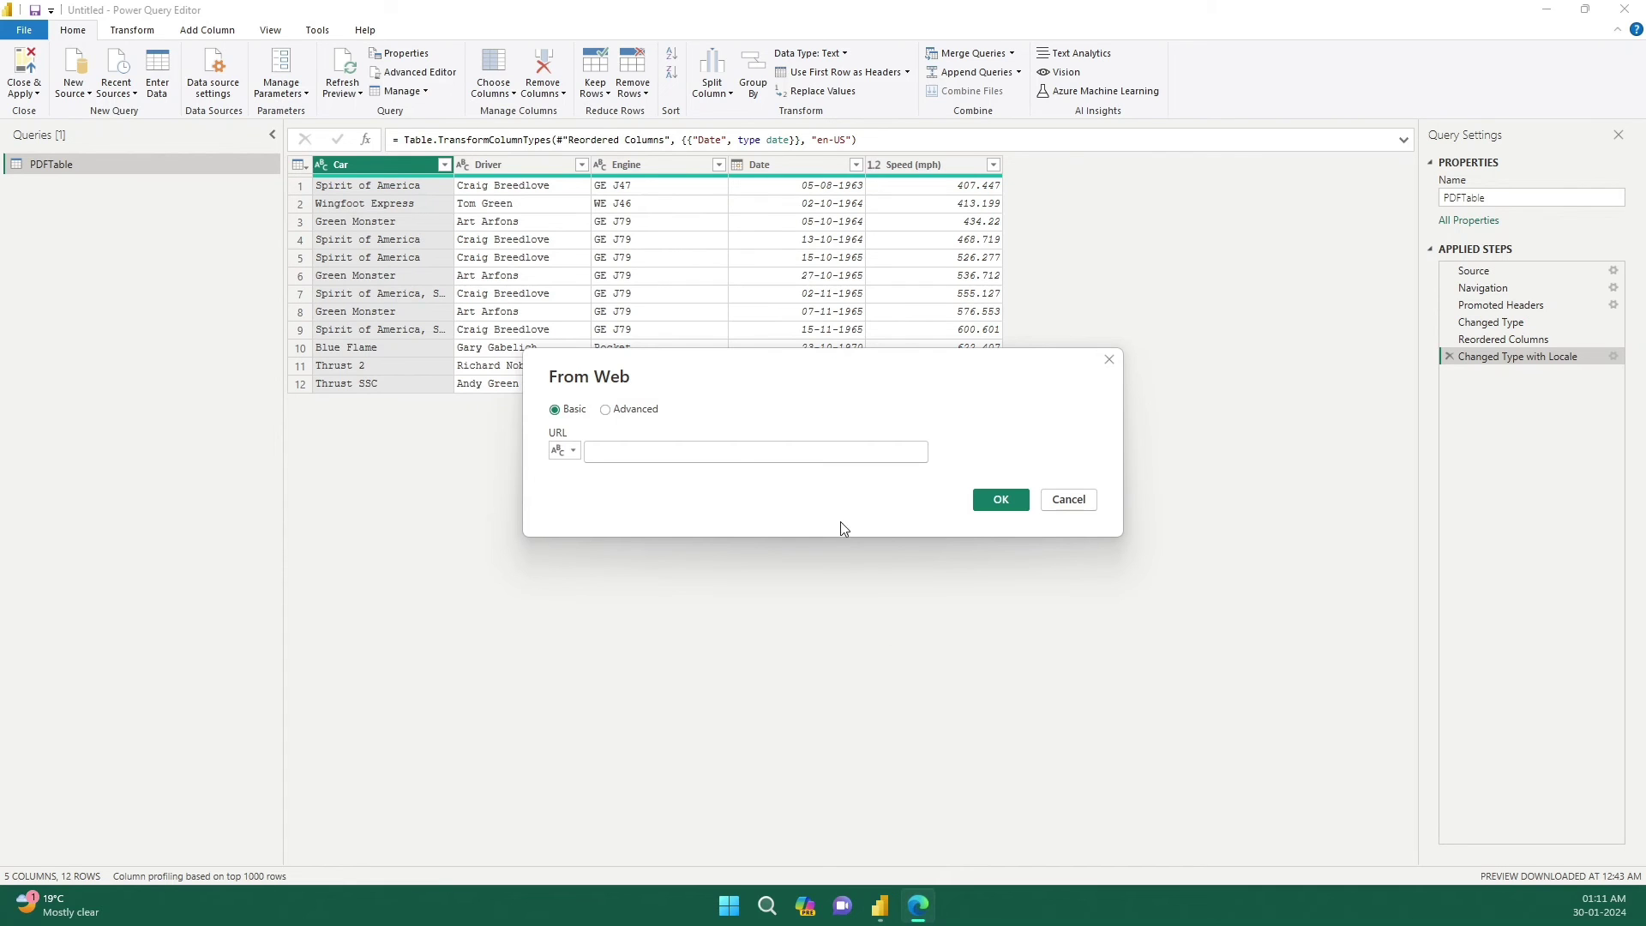
click(722, 452)
key(ctrl+v)
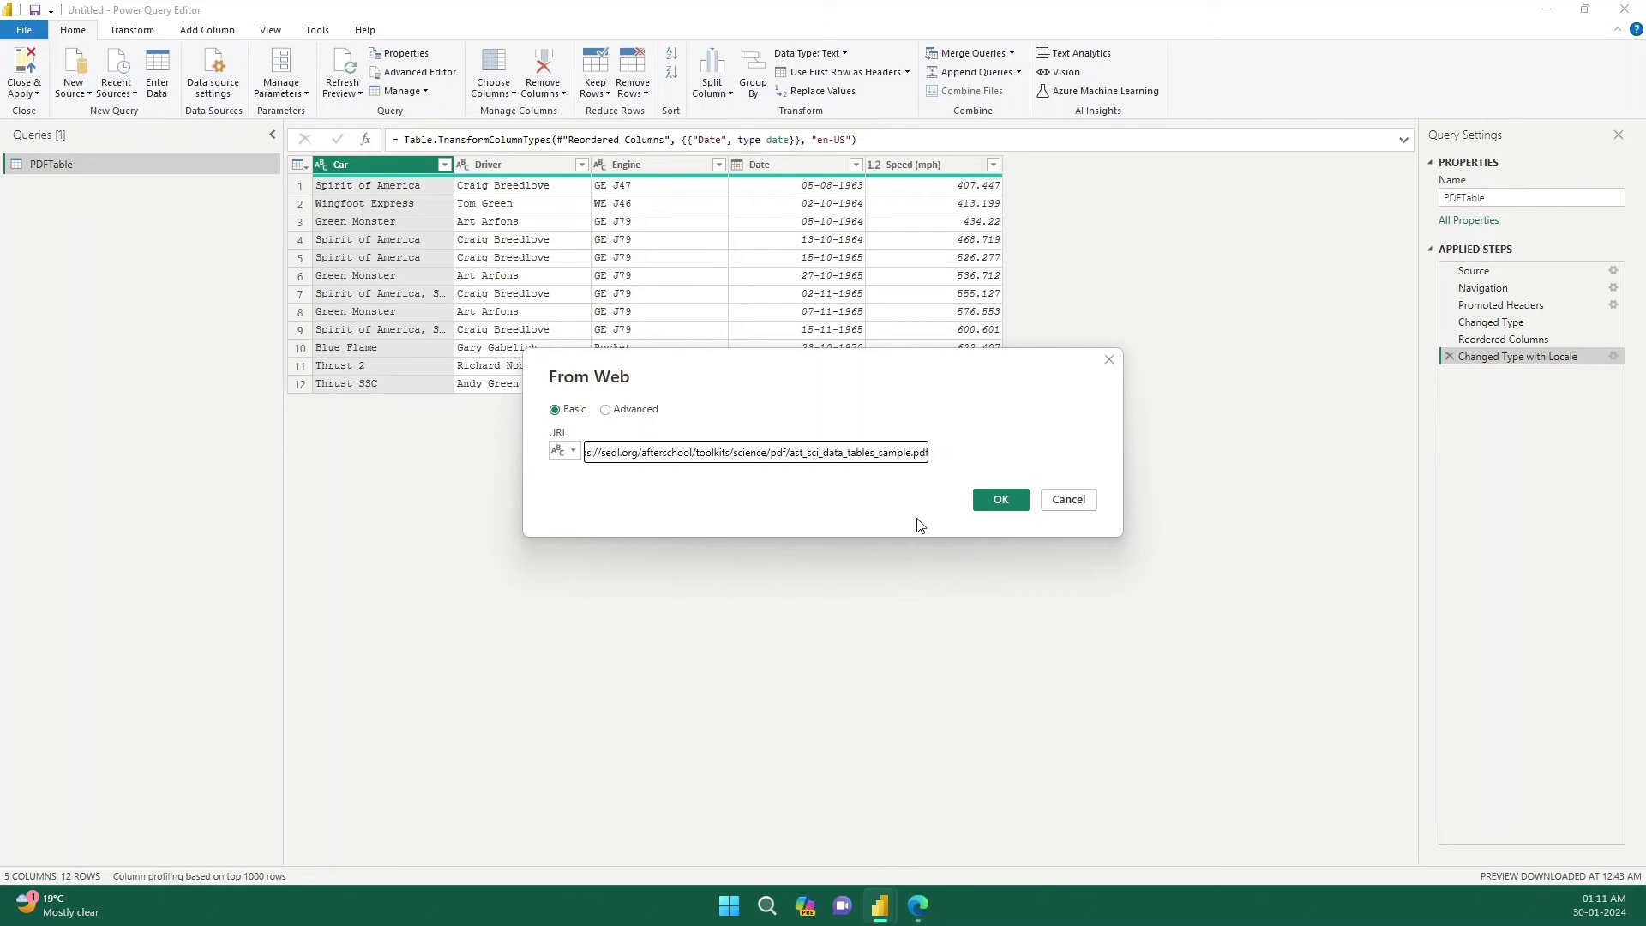
click(988, 504)
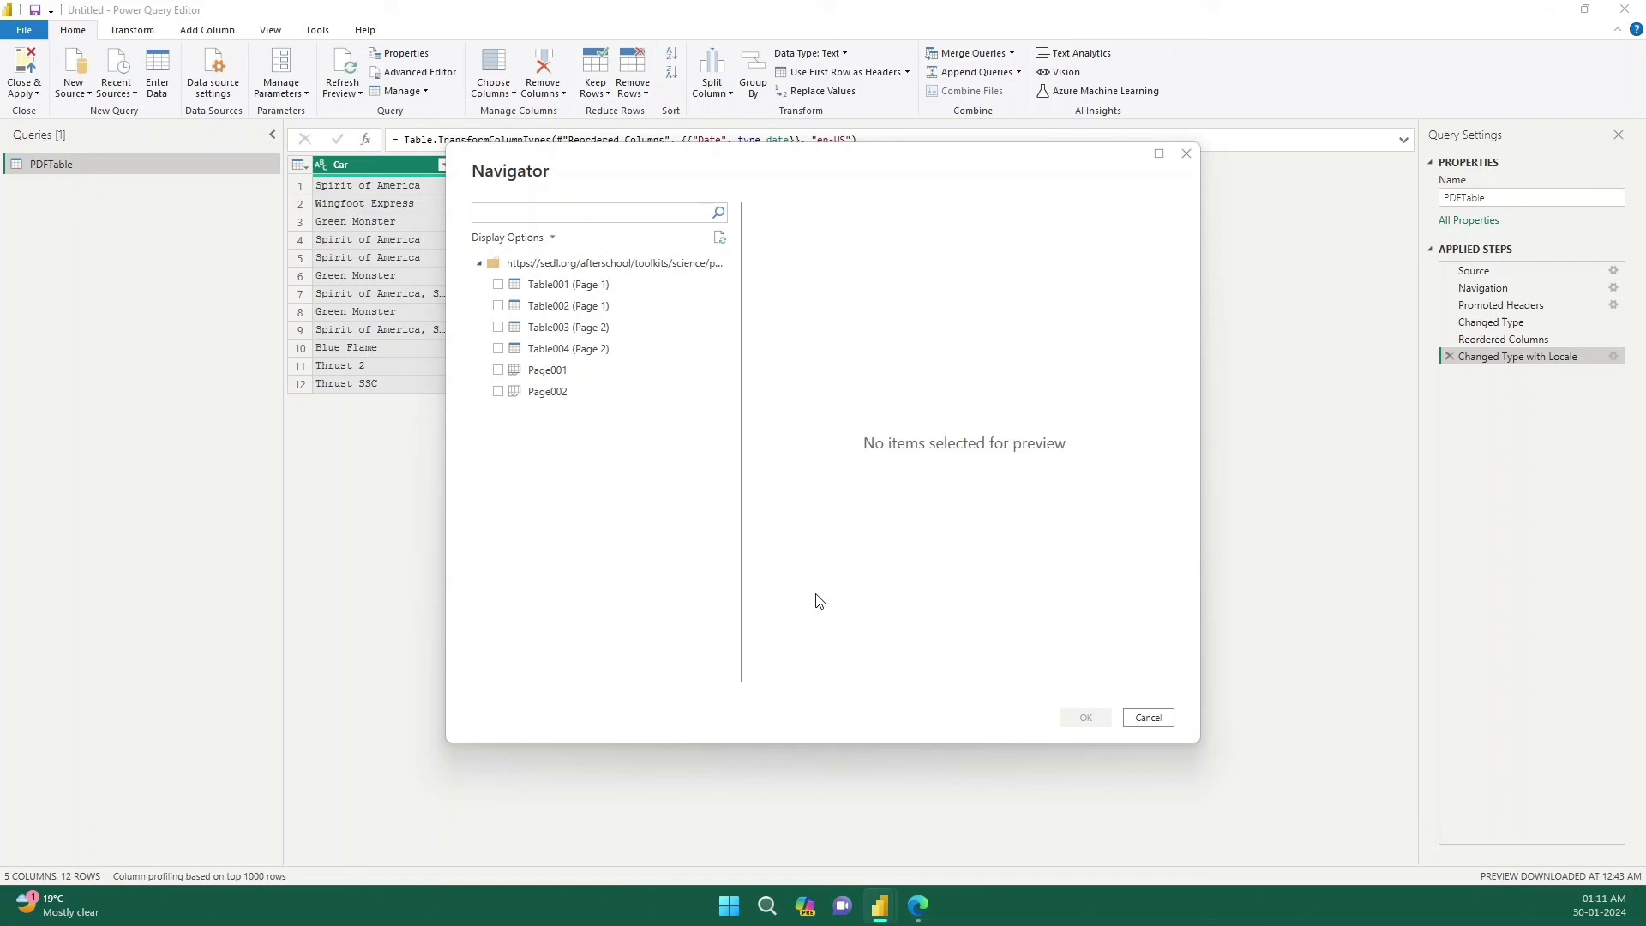
Preview Table002 and Table003 in Navigator, then load Table003 (Page 2) as a new query.
click(600, 308)
click(605, 335)
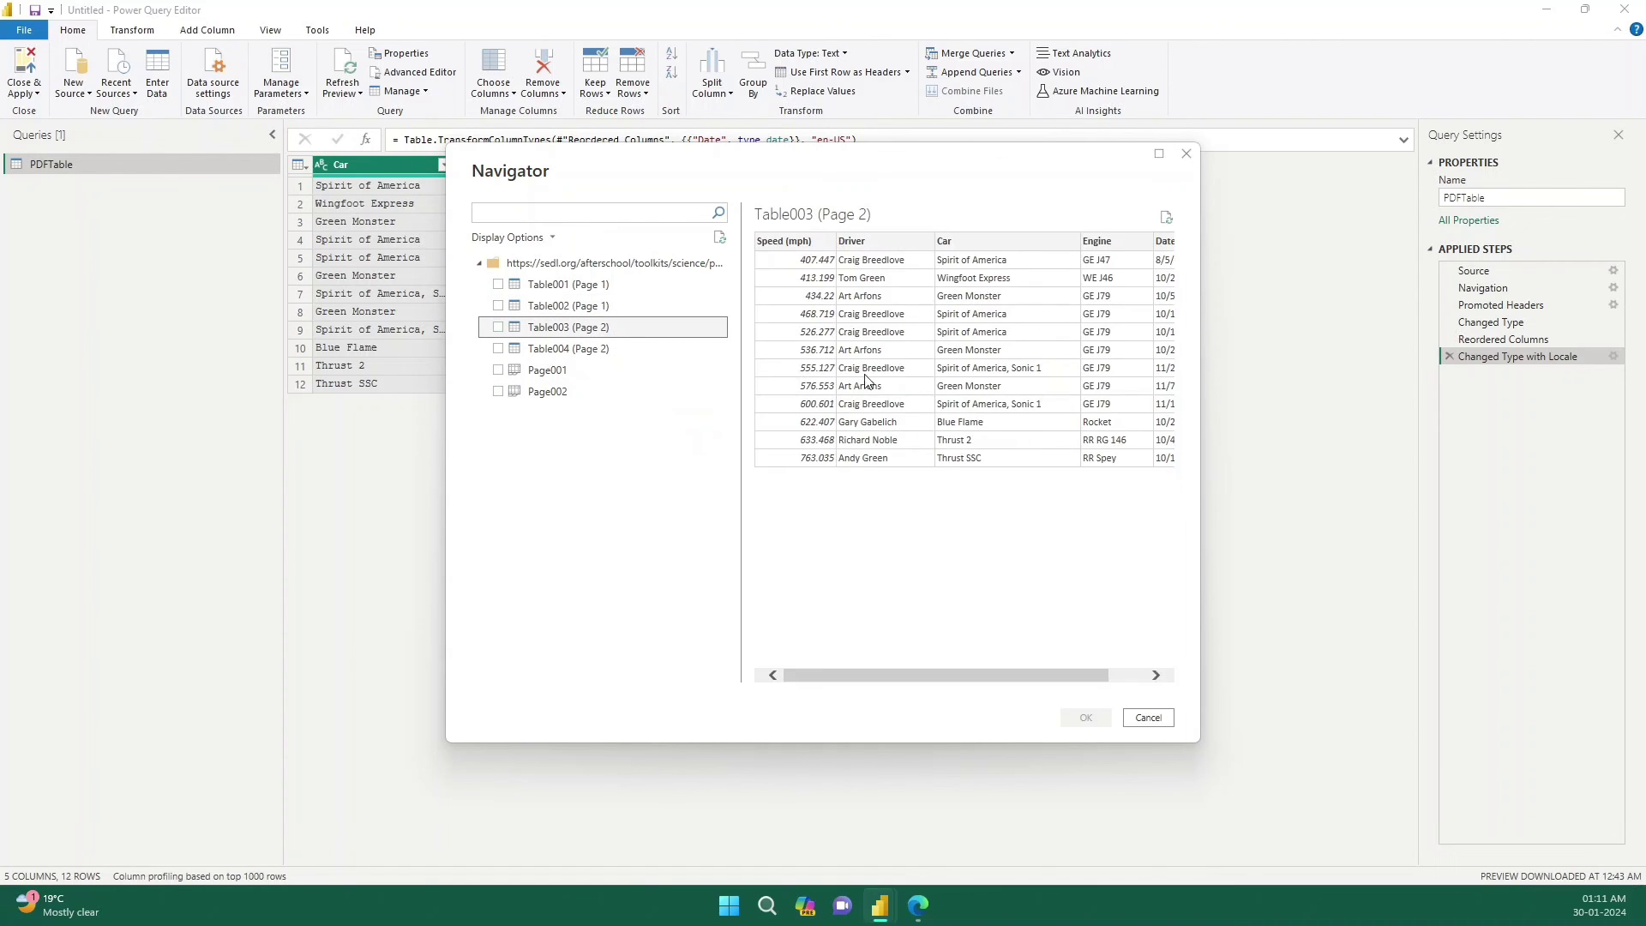
click(972, 675)
click(499, 328)
click(1091, 719)
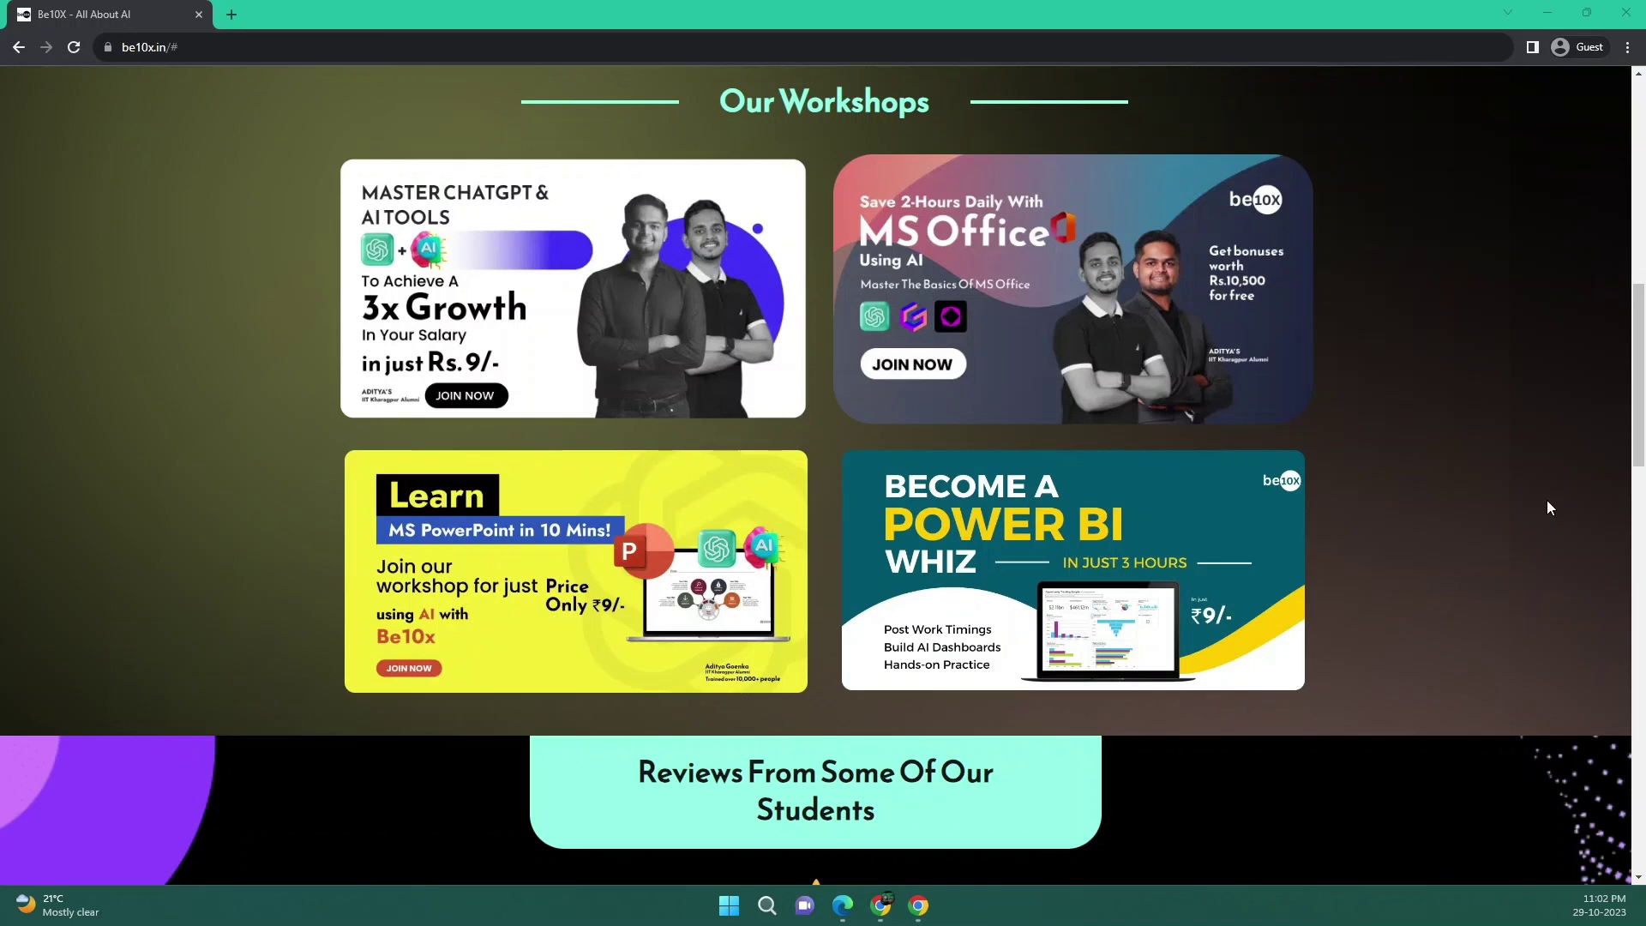
Scroll the be10x.in page in Chrome to the Our Workshops heading.
scroll(1547, 501, down, 4)
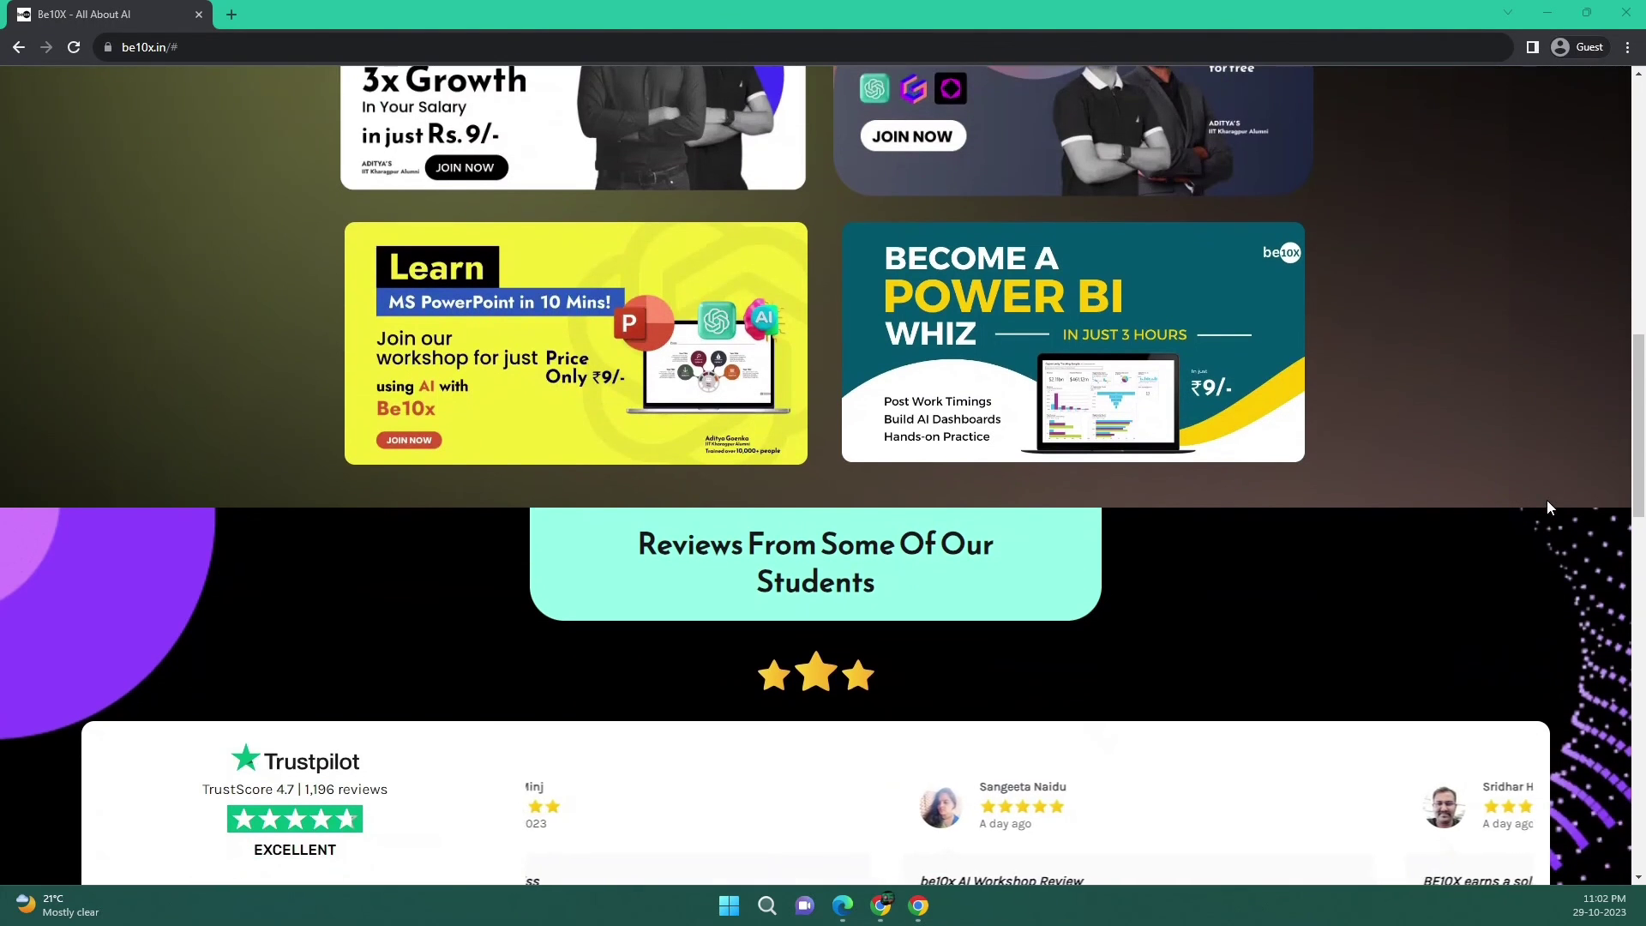
scroll(1547, 501, up, 3)
scroll(1547, 501, up, 3)
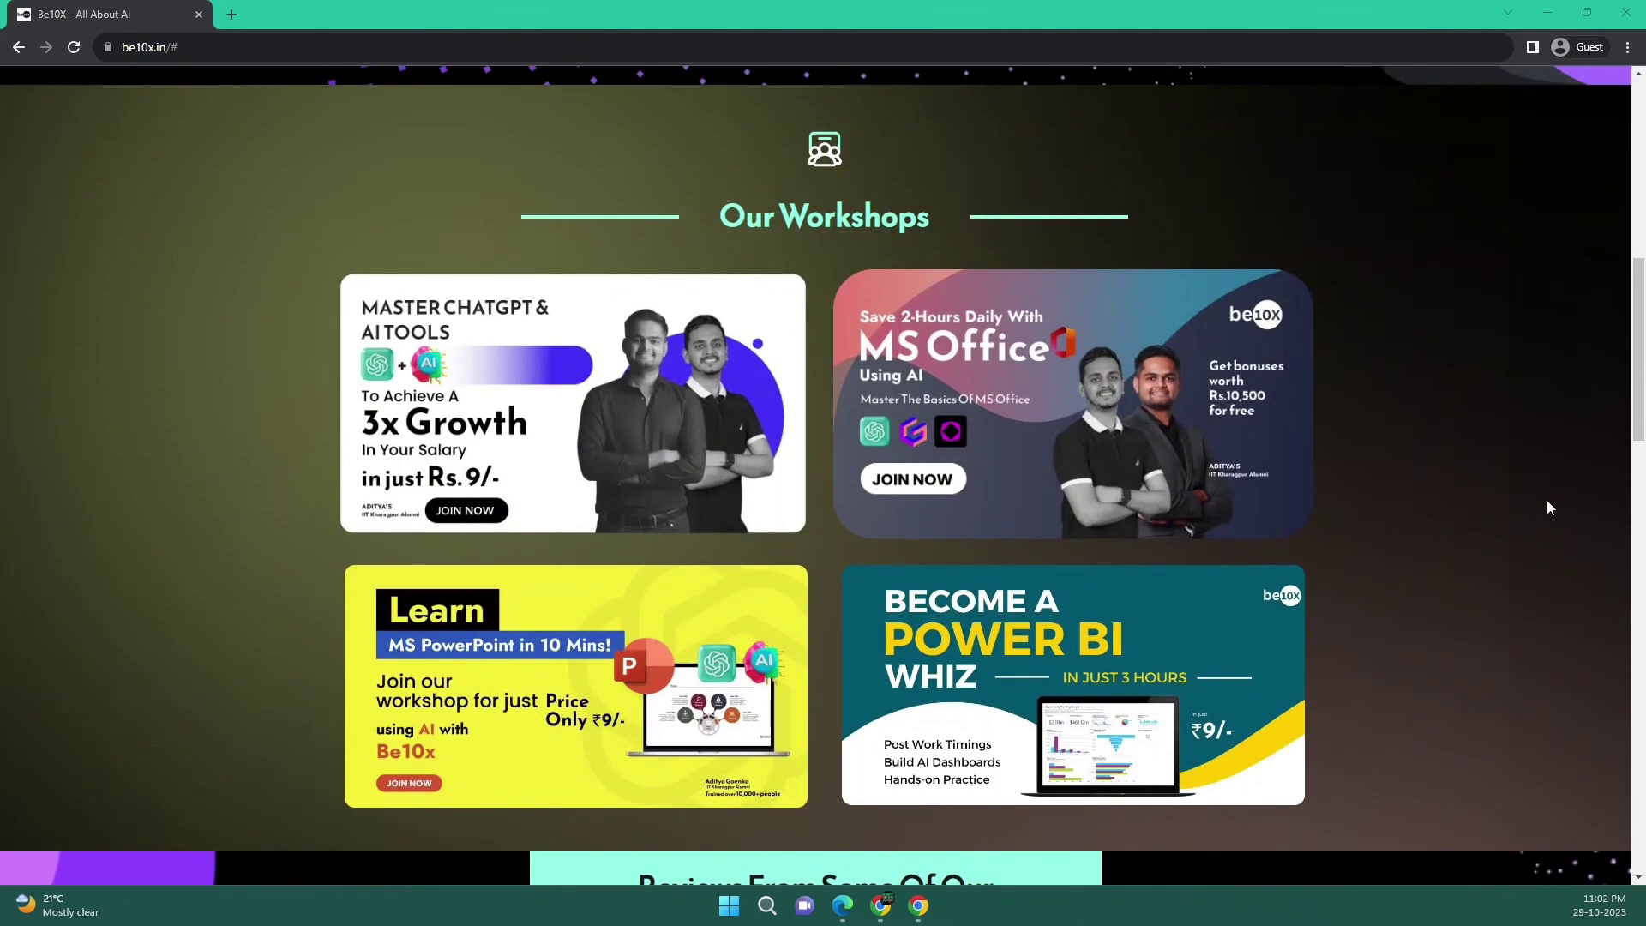